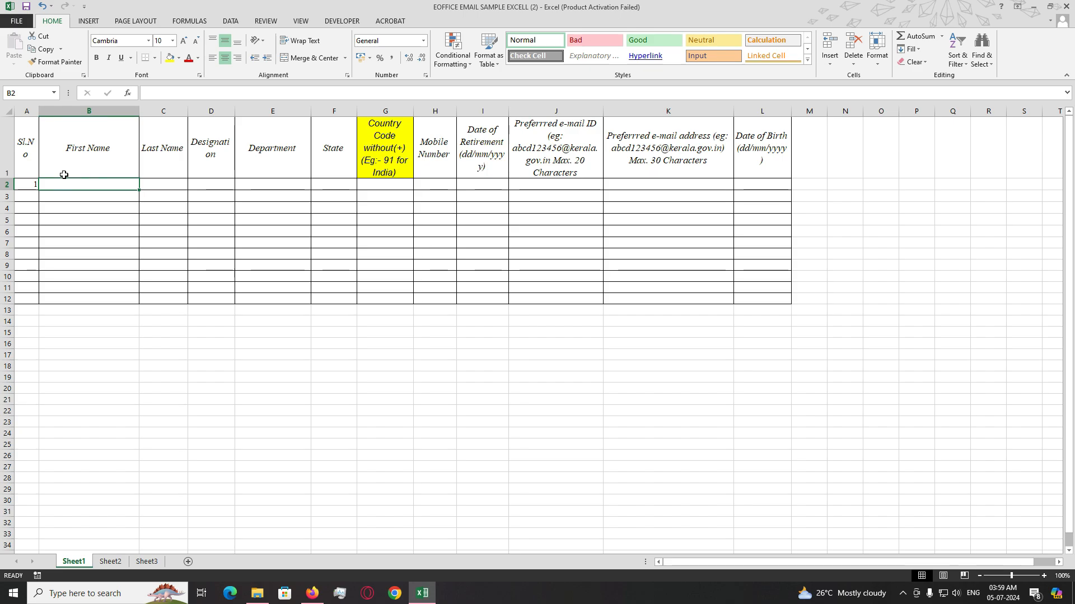
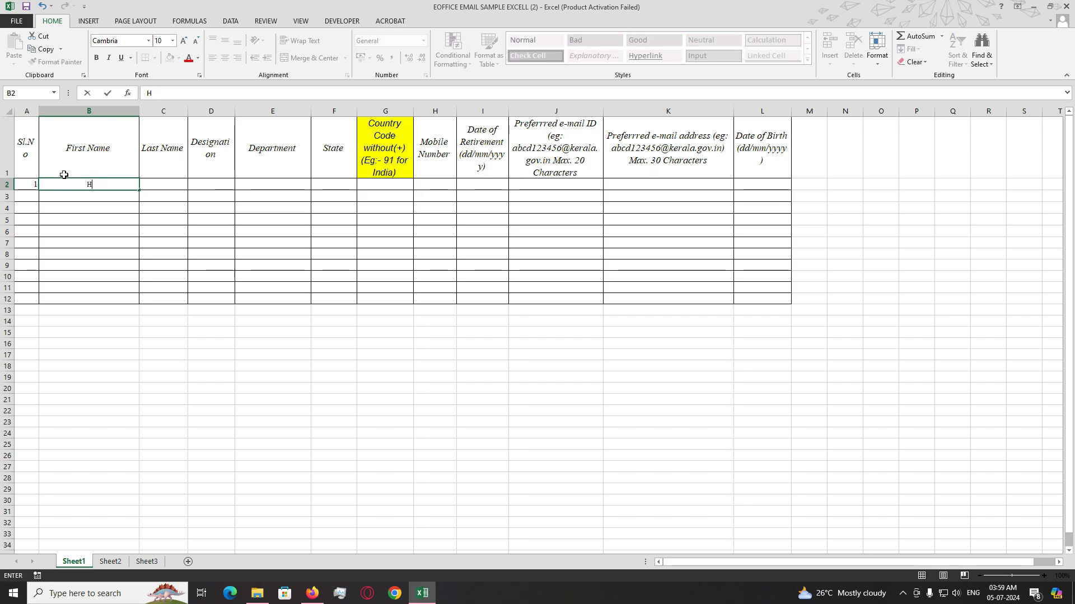
- Enter the employee's first and last name, designation CLERK and department GEN EDN DEPT in row 2
key("Tab")
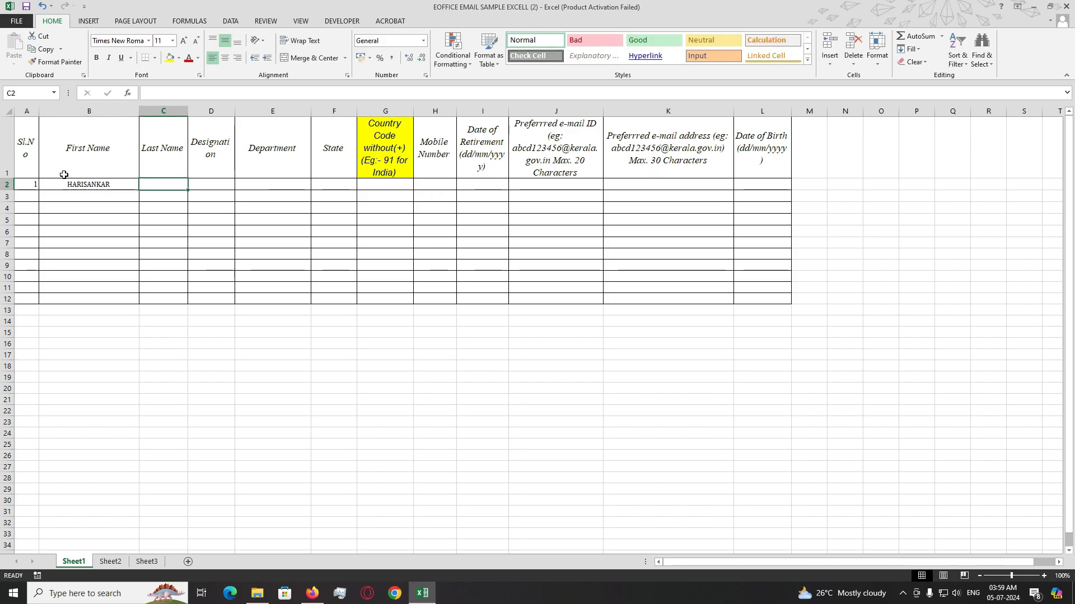
key("Tab")
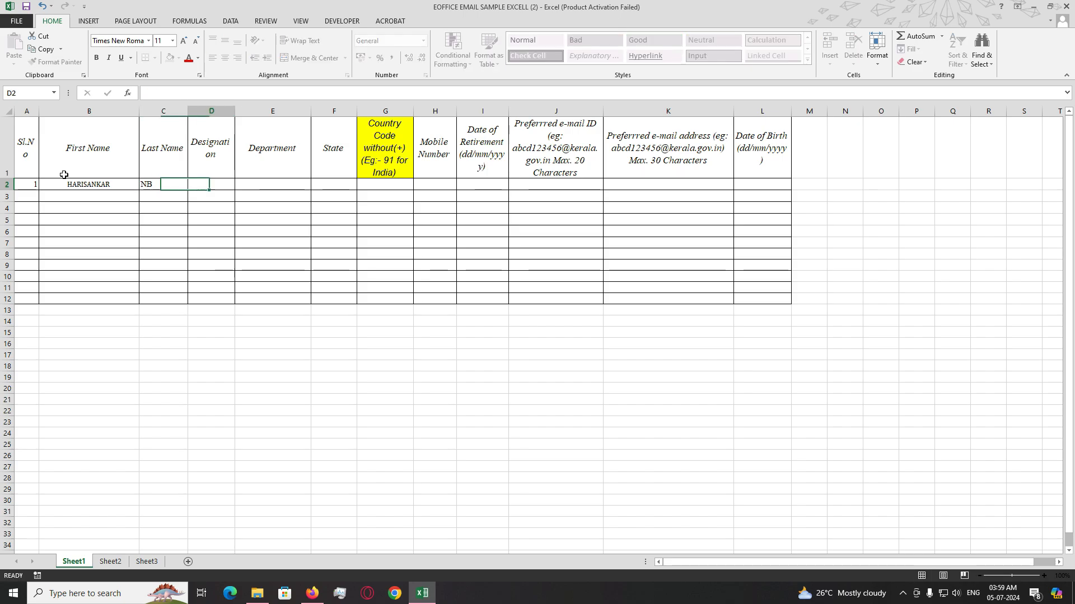
type("CLERK")
key("Tab")
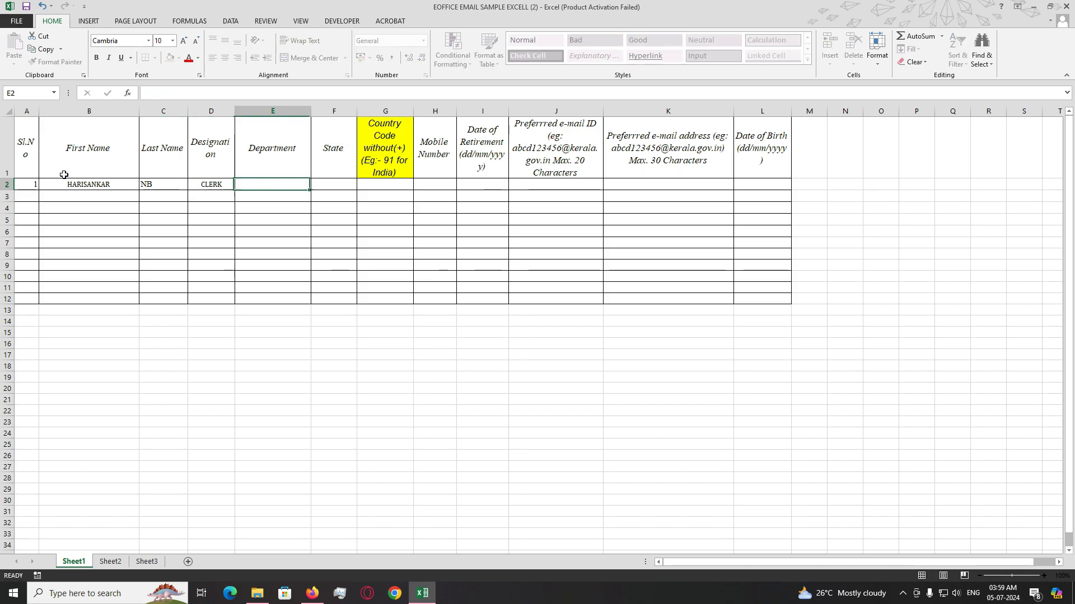
type("GEN ")
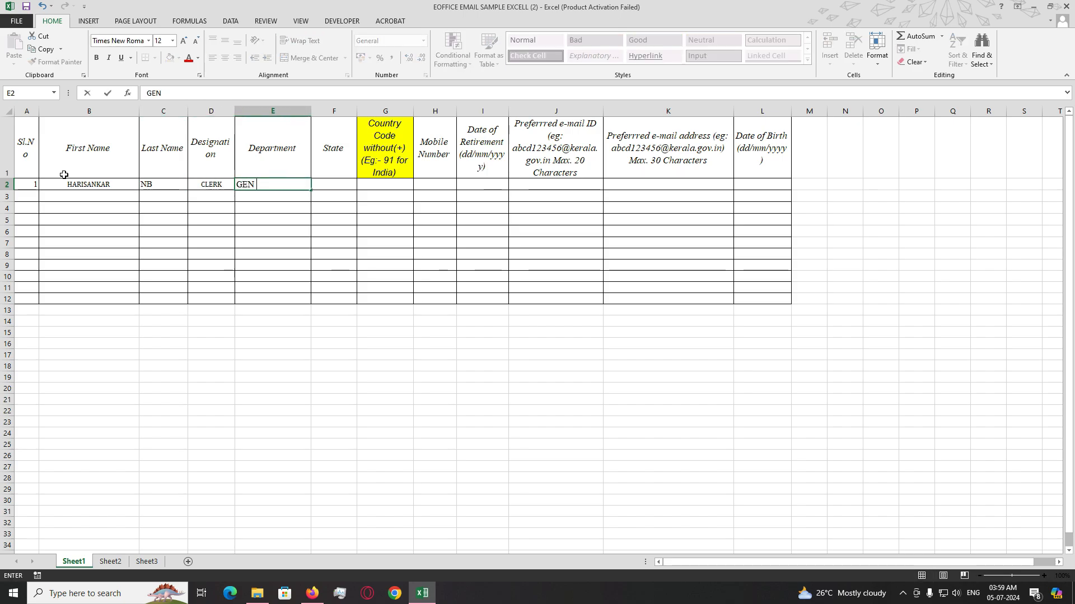
type("EDN DEPT")
key("Tab")
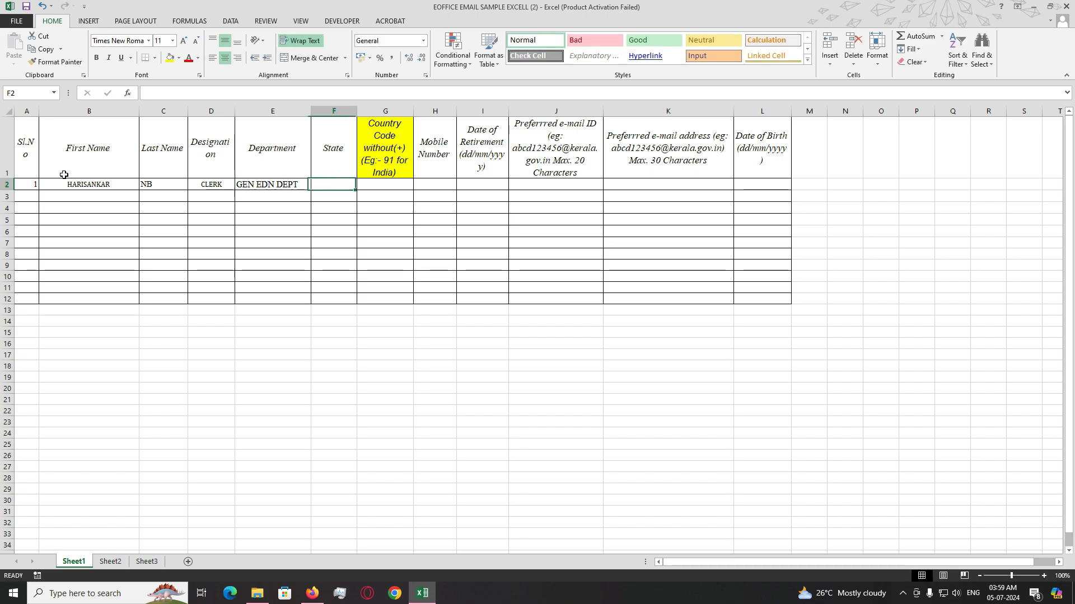
- Add state KERALA, country code 91, the mobile number and retirement date 31-03-2038
type("KERALA")
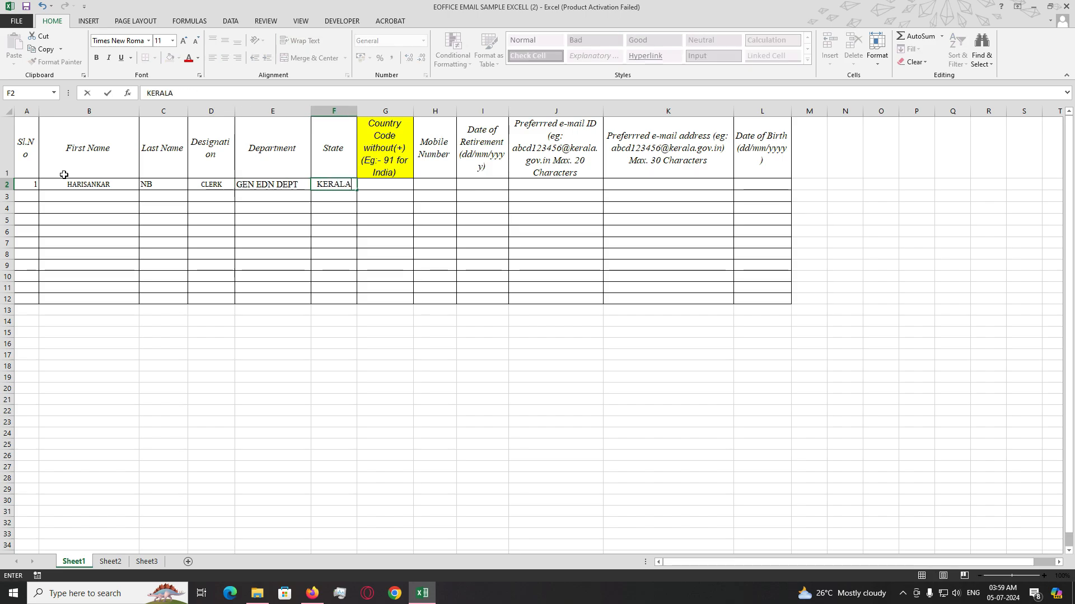
key("Tab")
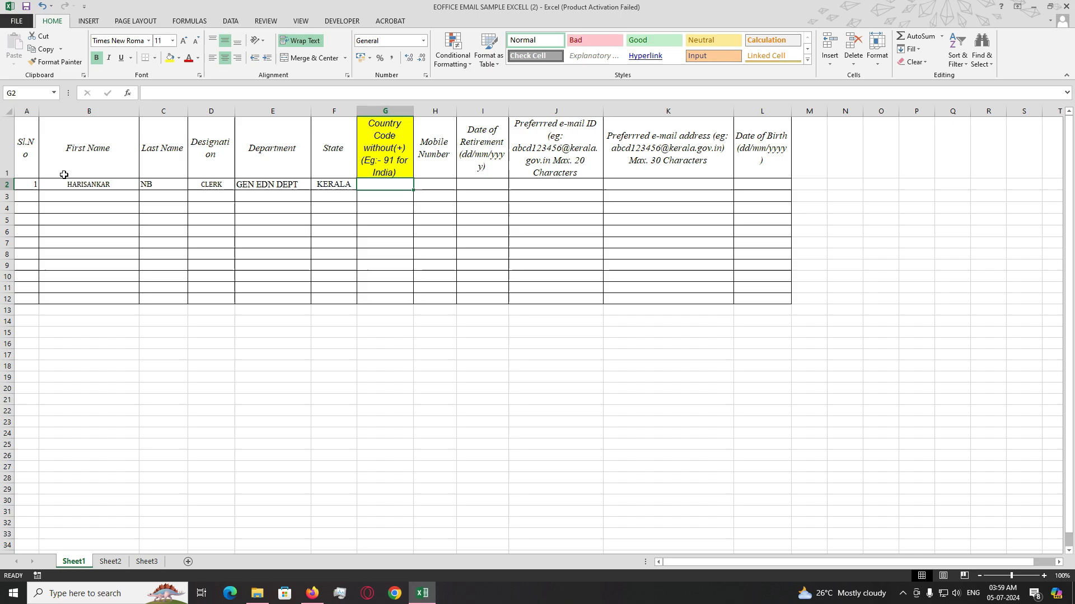
type("+")
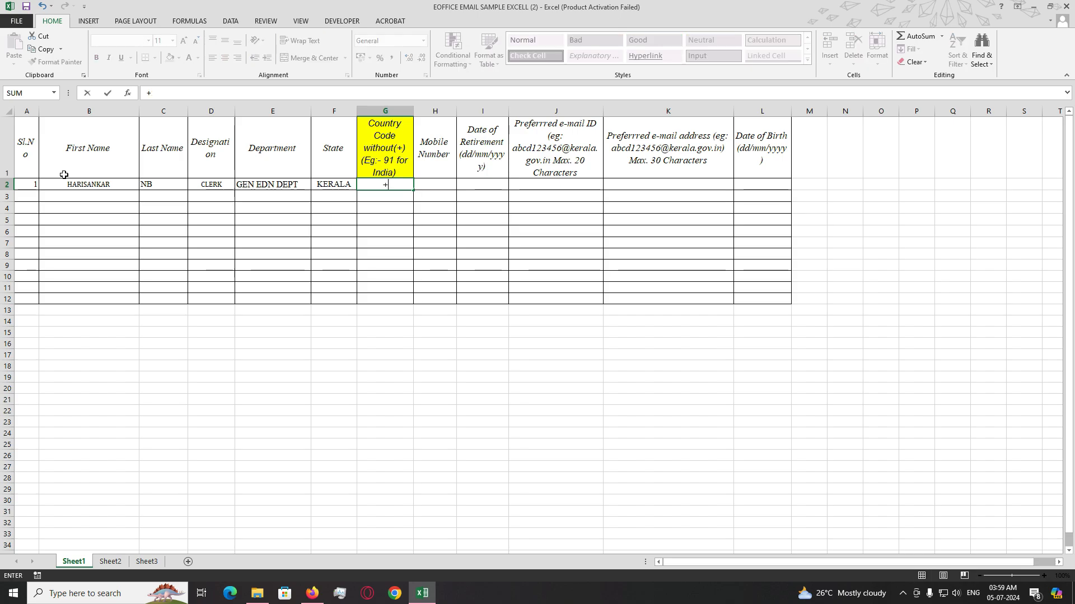
type("191")
key("Tab")
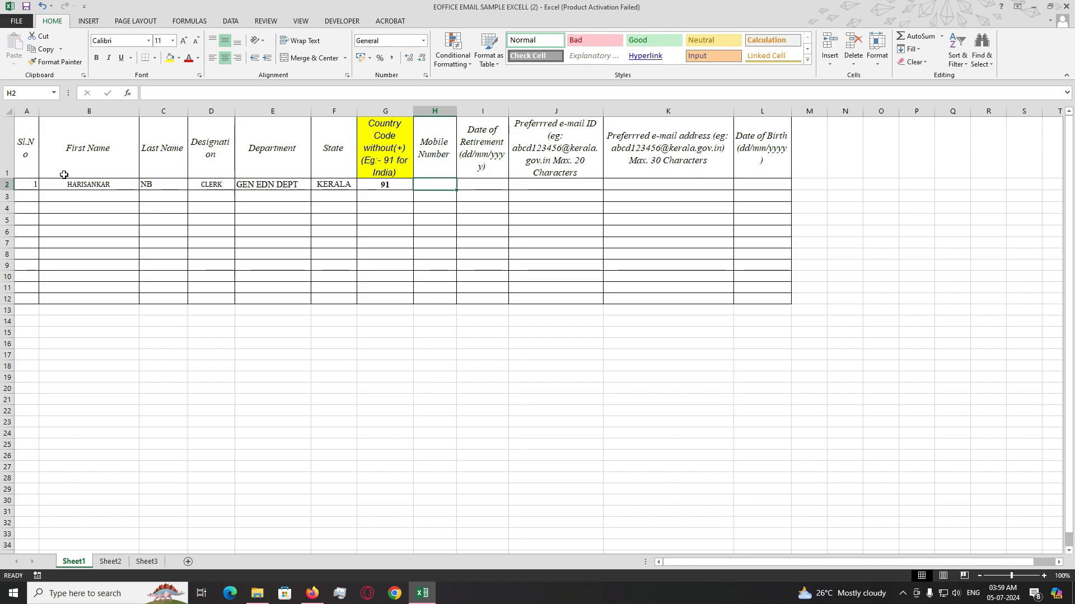
type("12345678")
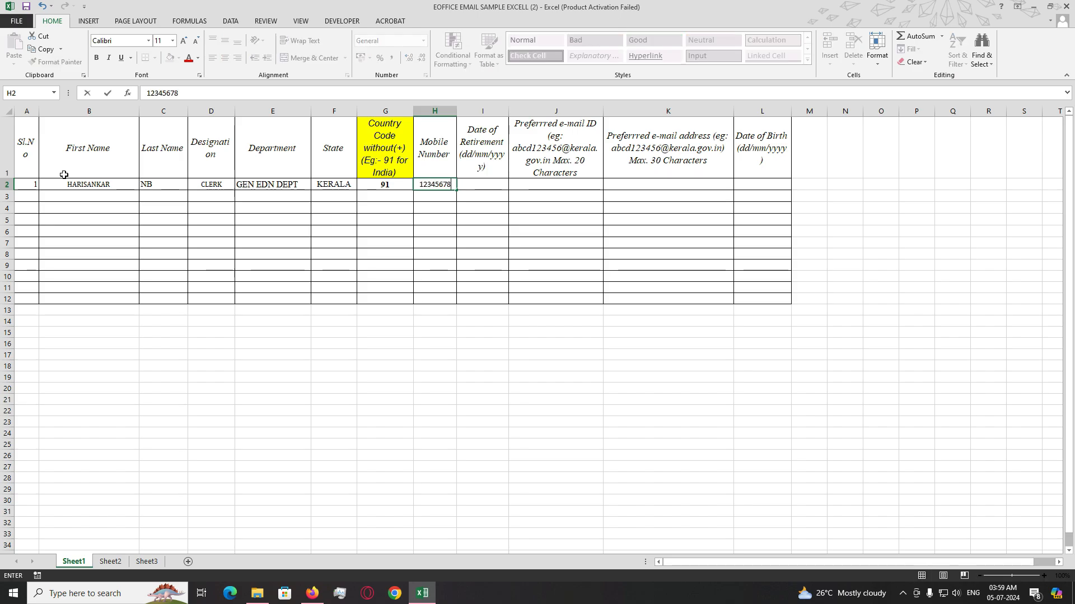
type("90")
key("Tab")
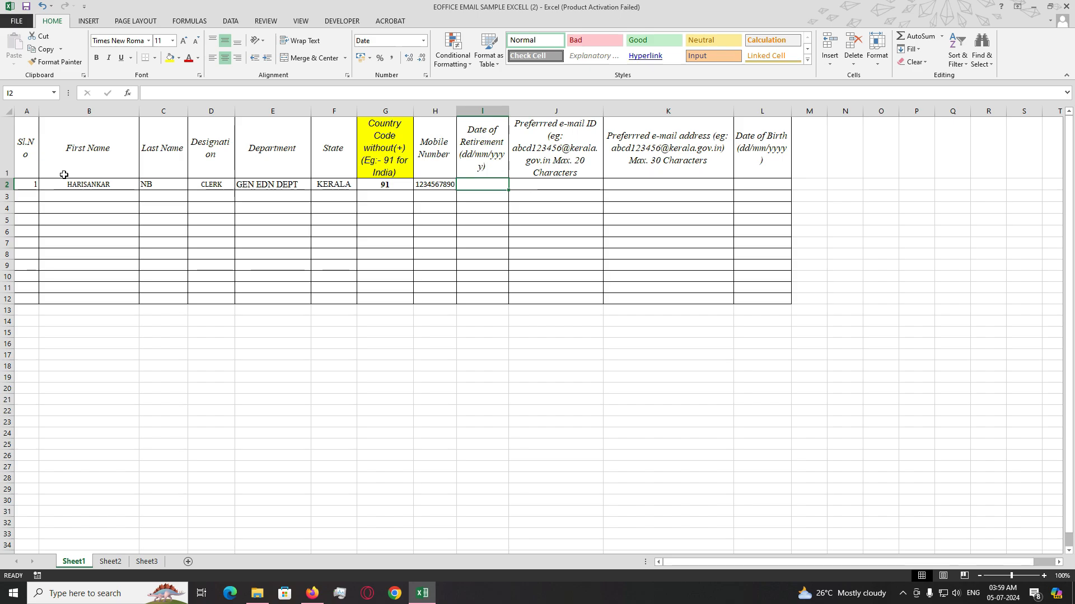
type("31-")
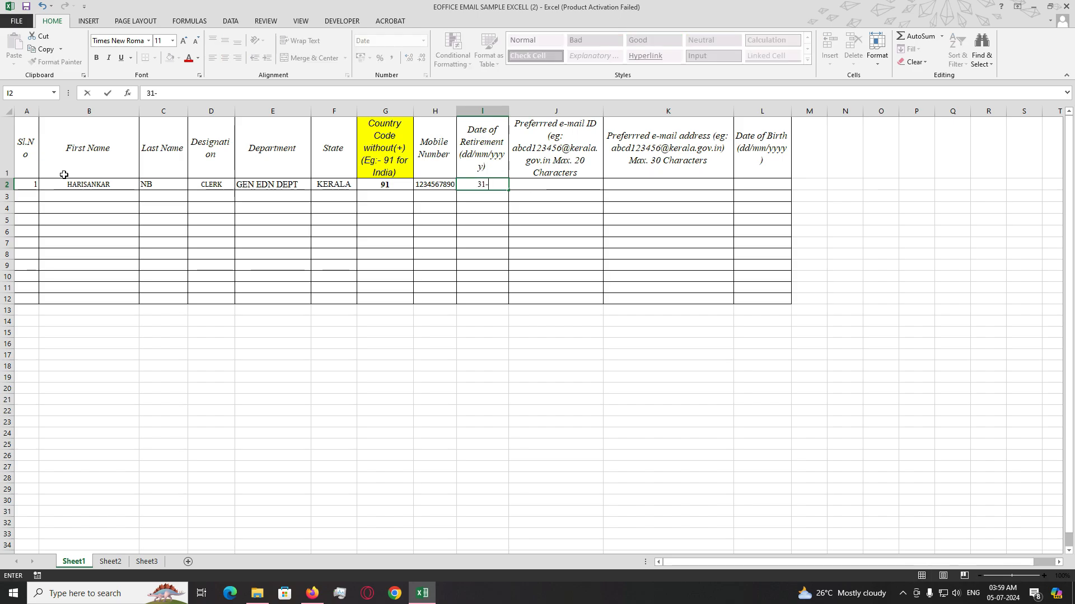
type("03-203")
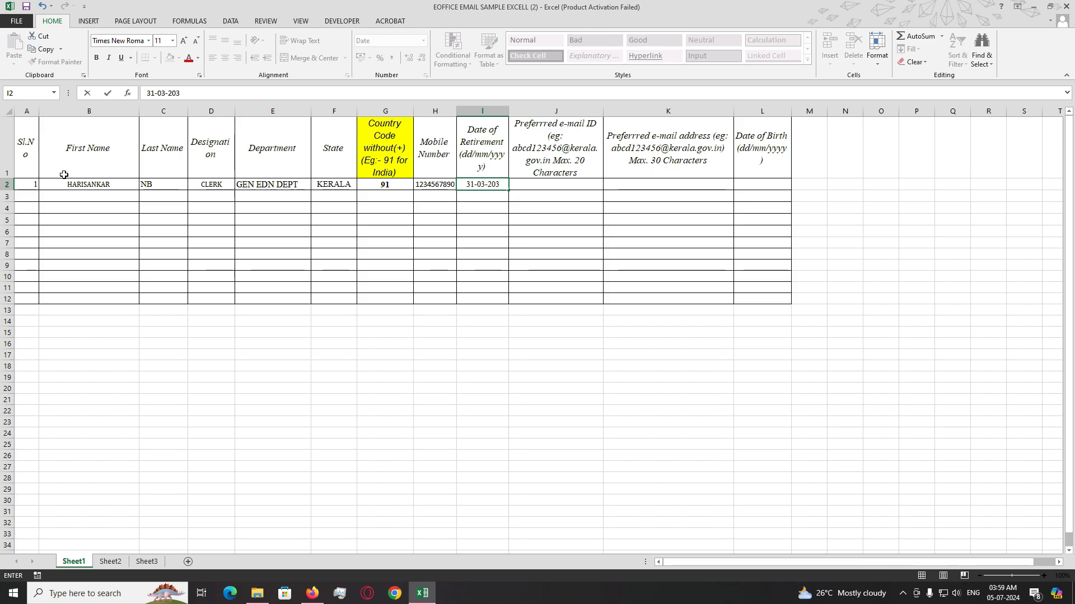
type("8")
key("Tab")
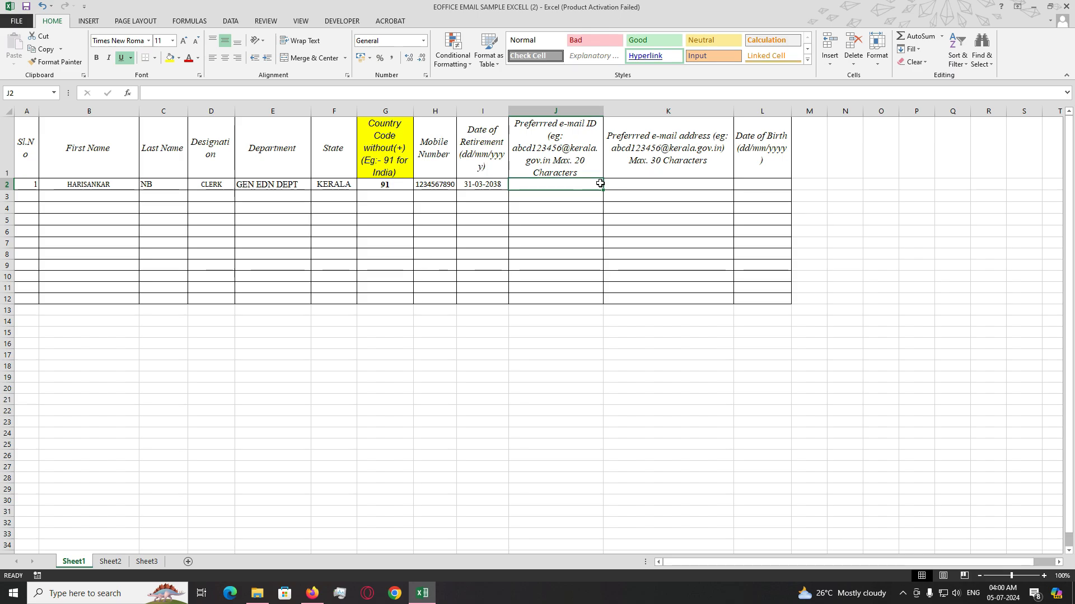
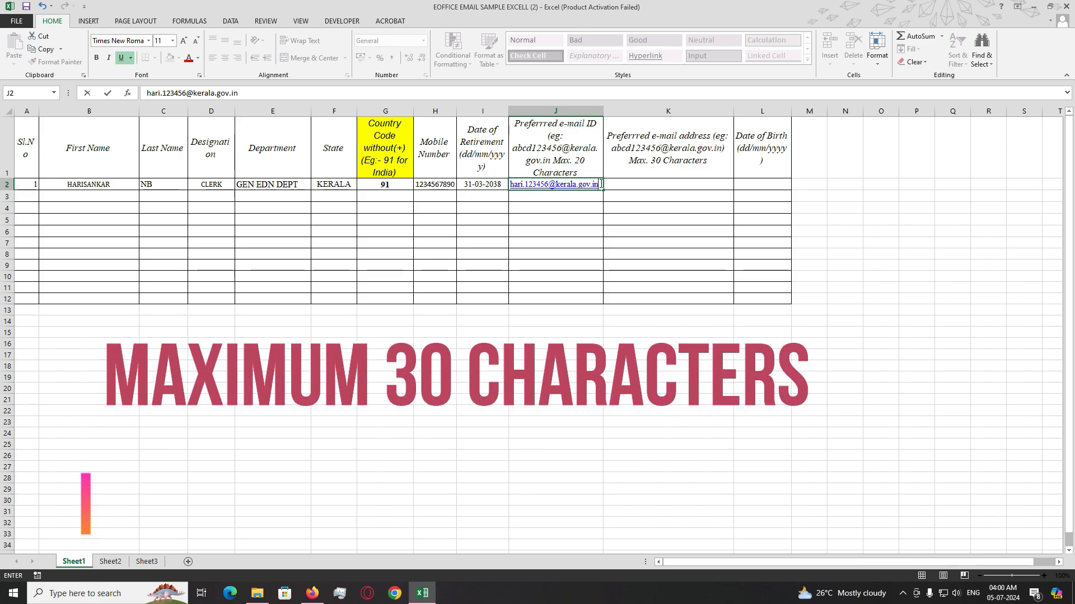
- Enter the preferred e-mail ID in J2, copy it into K2, and add the date of birth in L2
key("Tab")
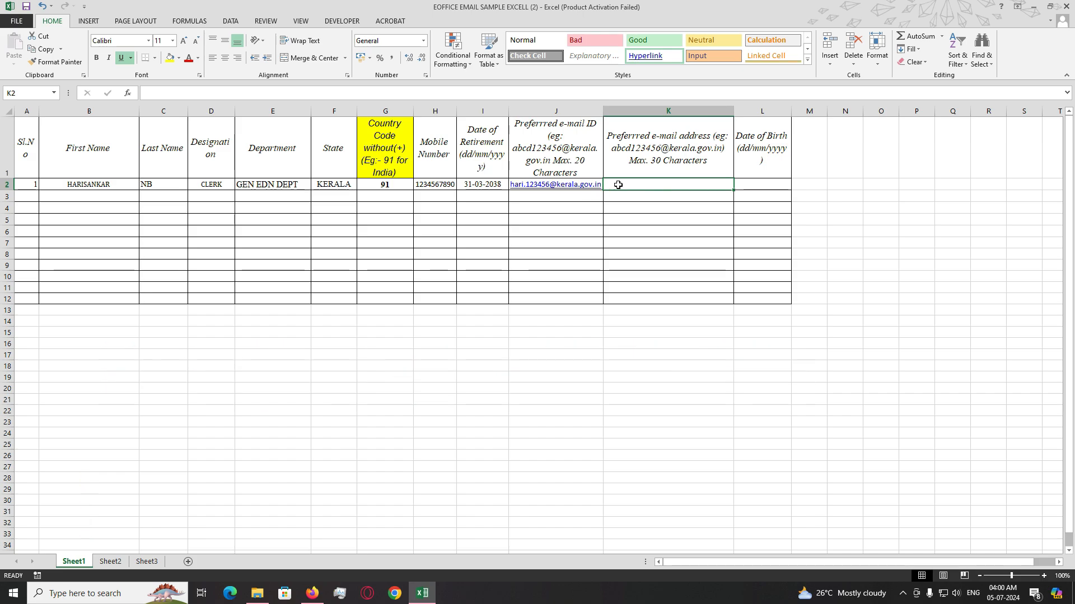
left_click(595, 189)
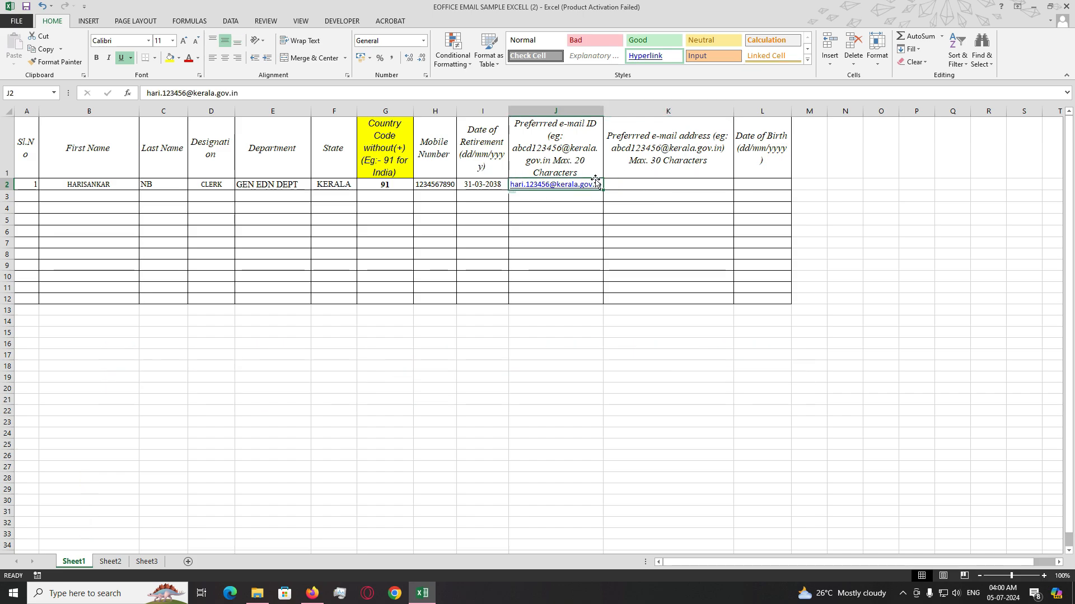
key("ctrl+c")
left_click(684, 184)
key("ctrl+v")
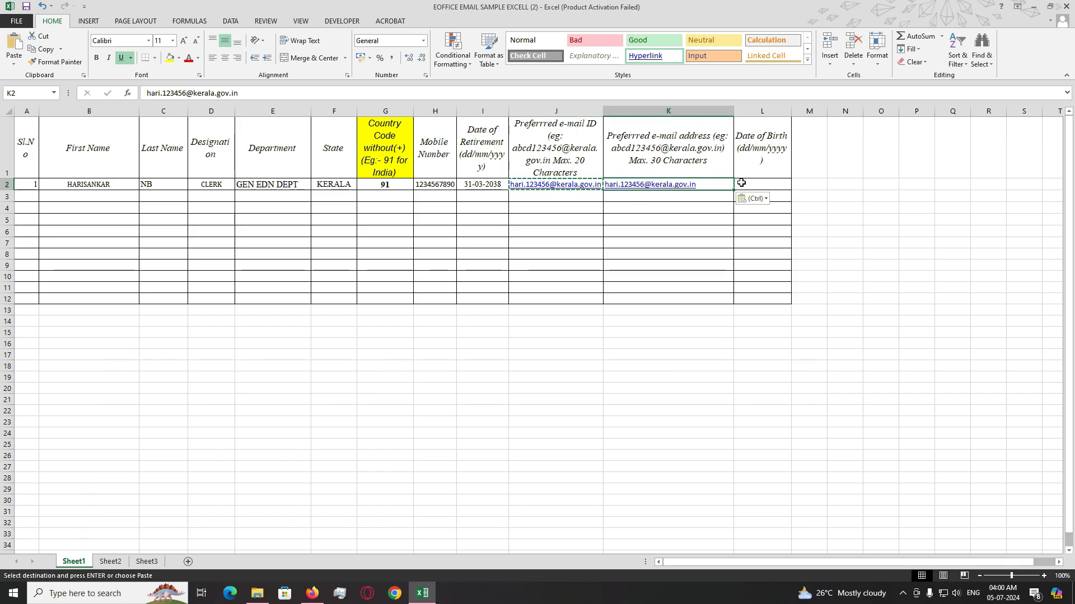
left_click(764, 183)
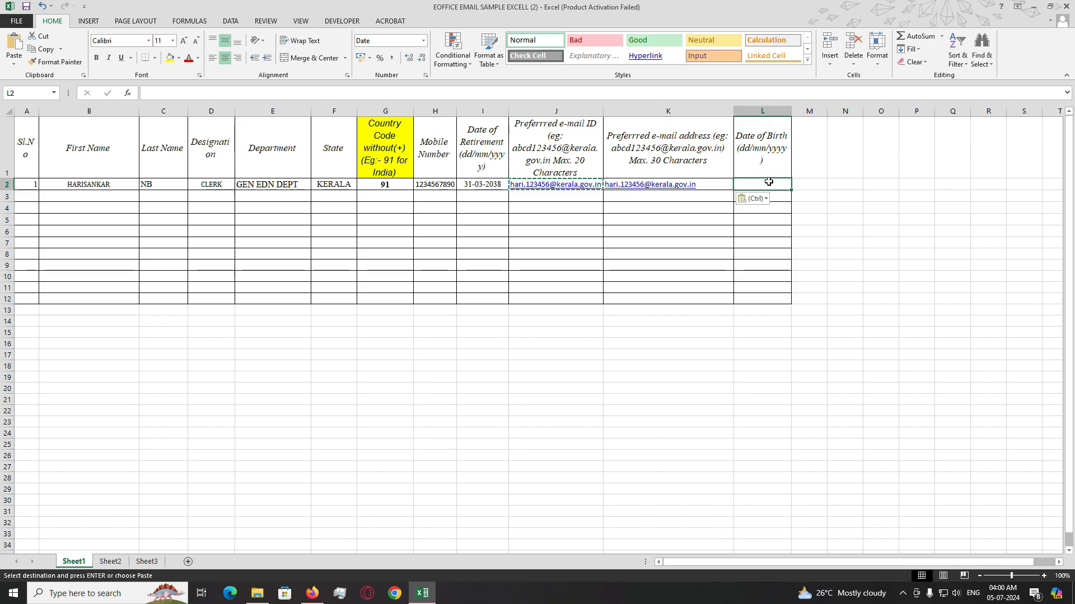
type("01-0")
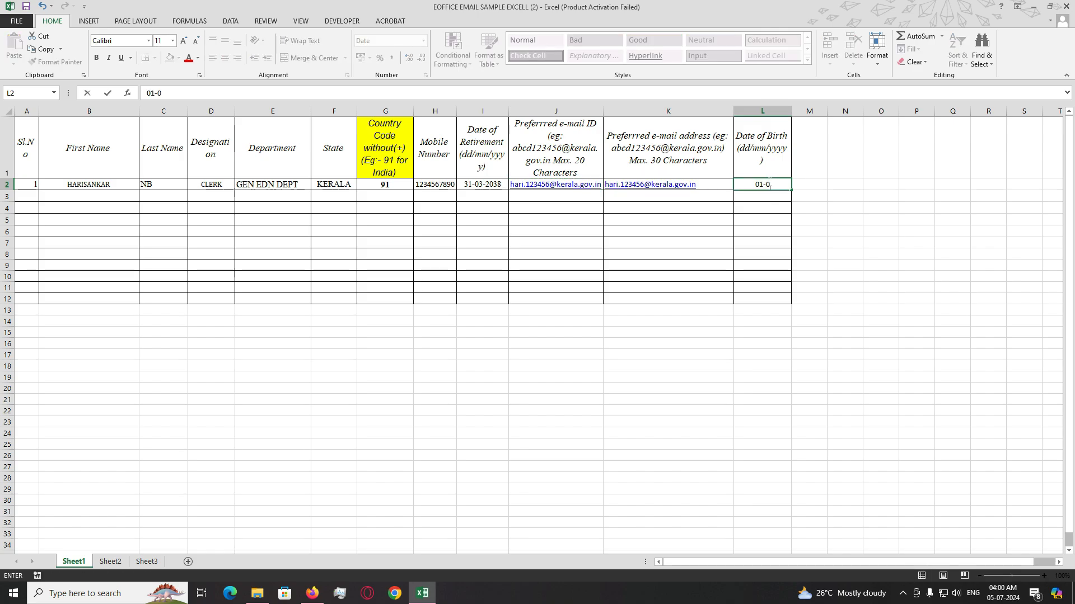
type("1-1887")
key("Return")
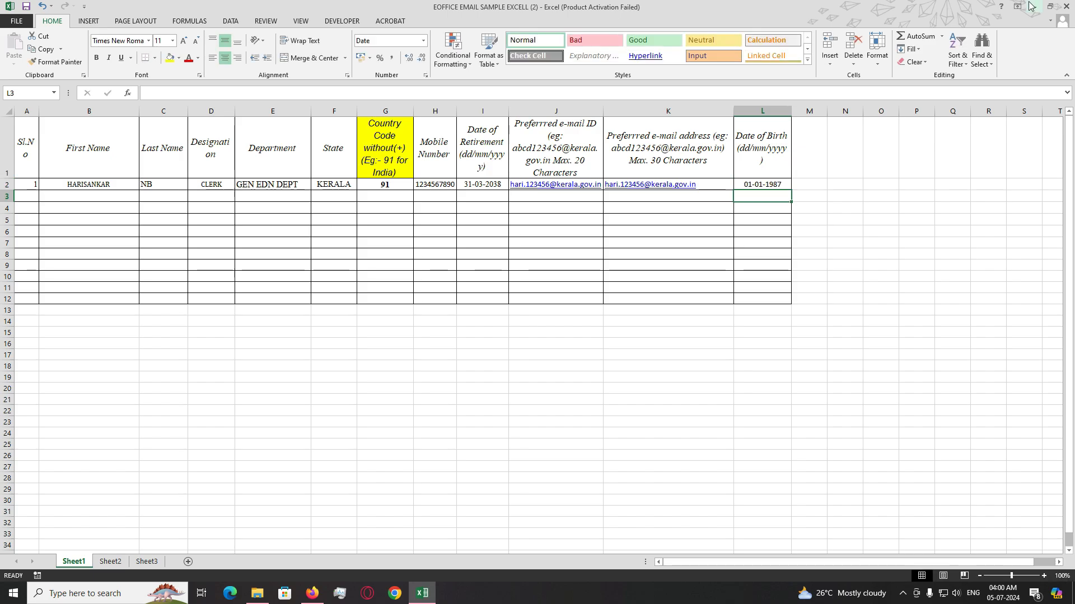
- Minimize the workbook and open the MailService bulk e-mail subscription form PDF
left_click(1031, 4)
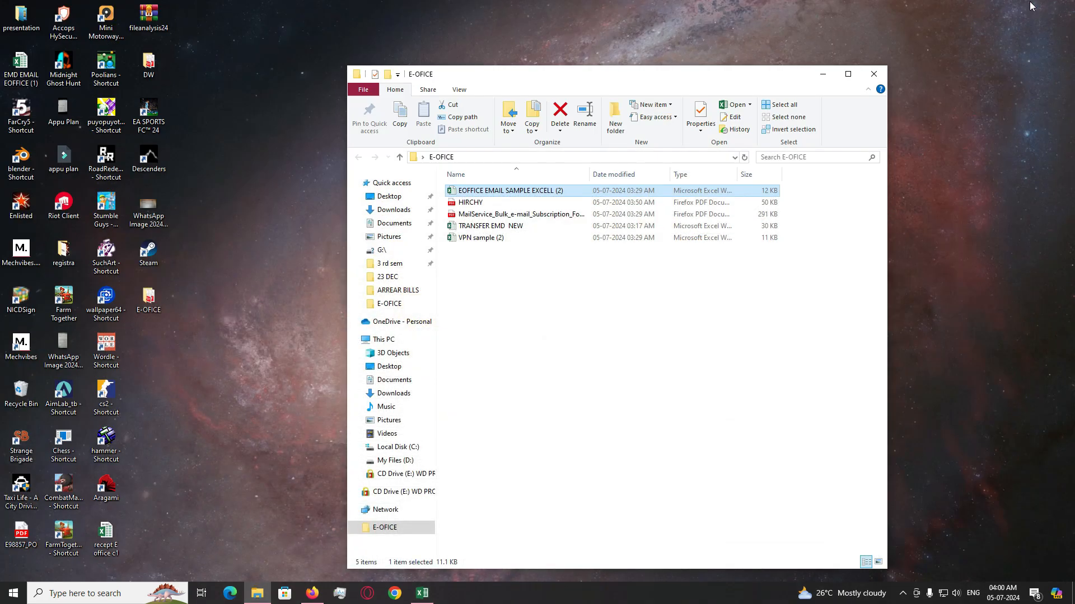
double_click(540, 213)
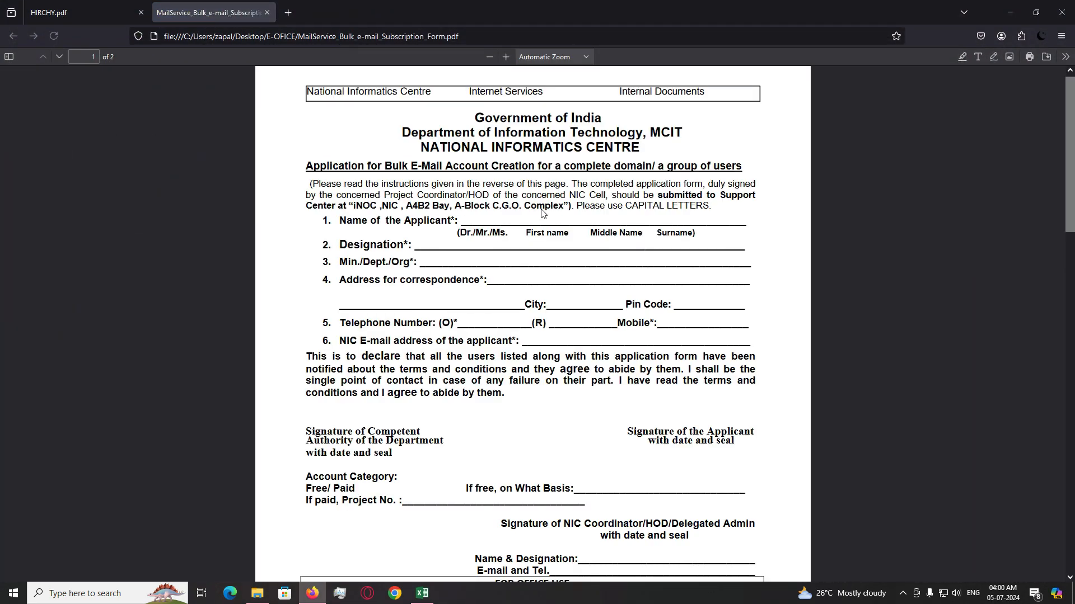
scroll(515, 258, "down", 5)
scroll(518, 261, "up", 5)
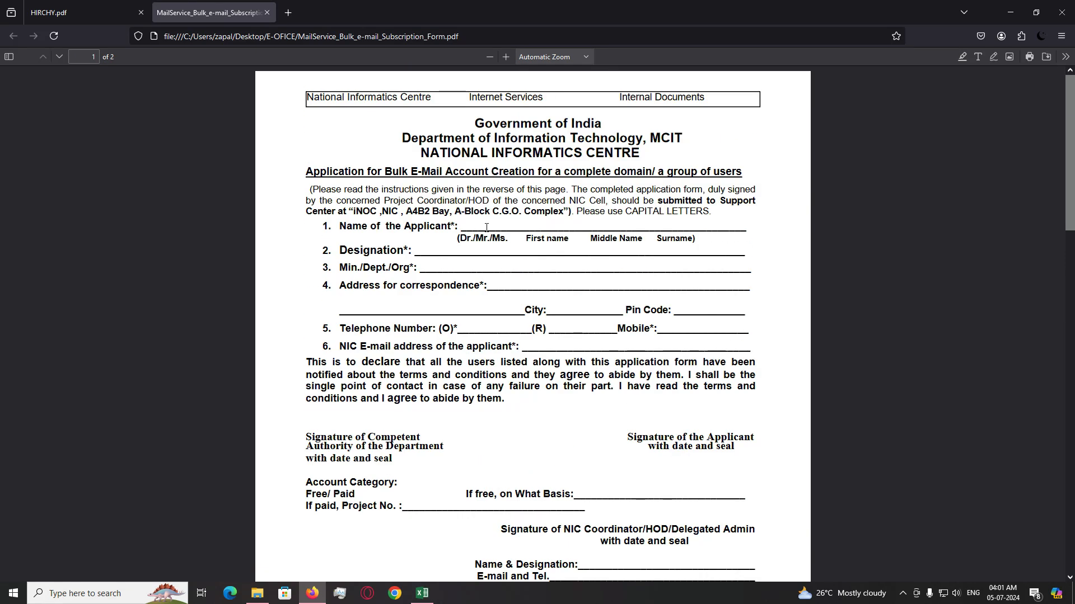
- Review the form's name, designation and department blanks, then scroll through the remaining pages
left_click_drag(486, 228, 637, 221)
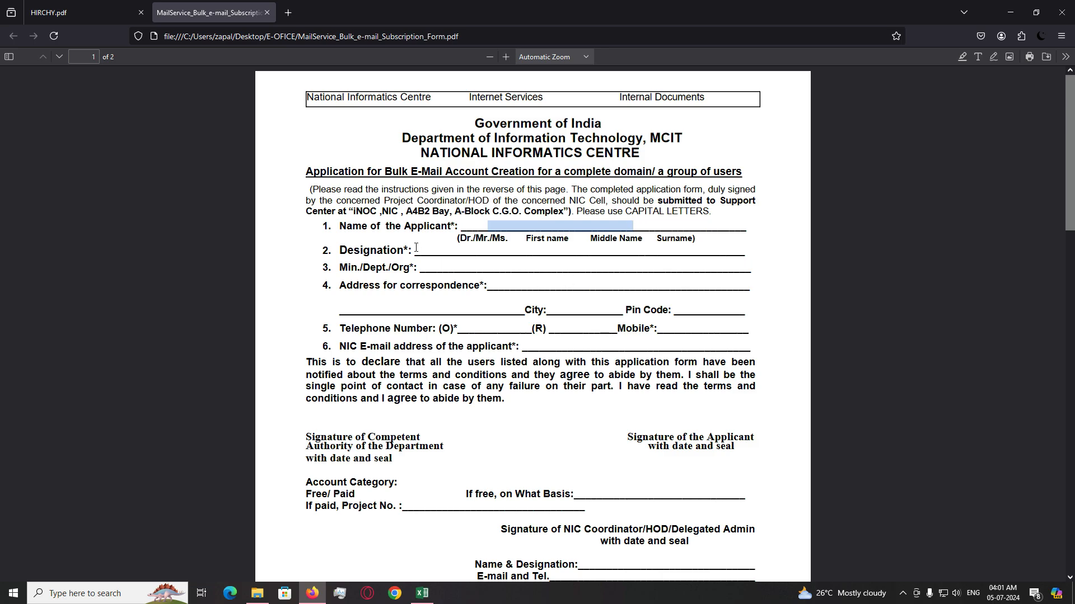
left_click_drag(416, 248, 558, 248)
left_click_drag(474, 269, 641, 283)
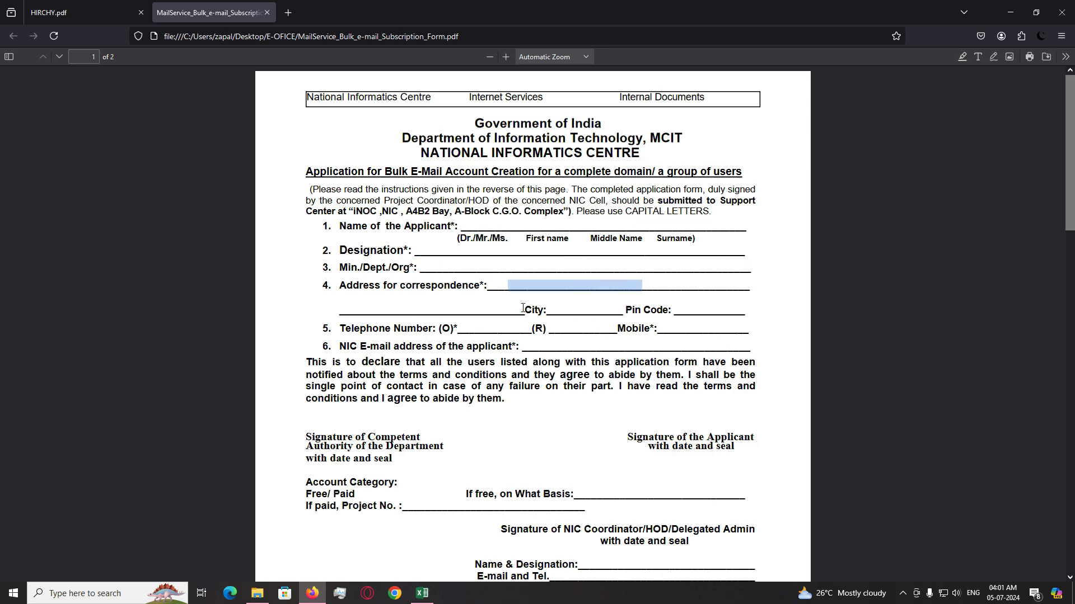
left_click_drag(506, 318, 608, 324)
scroll(616, 325, "down", 1)
left_click(699, 333)
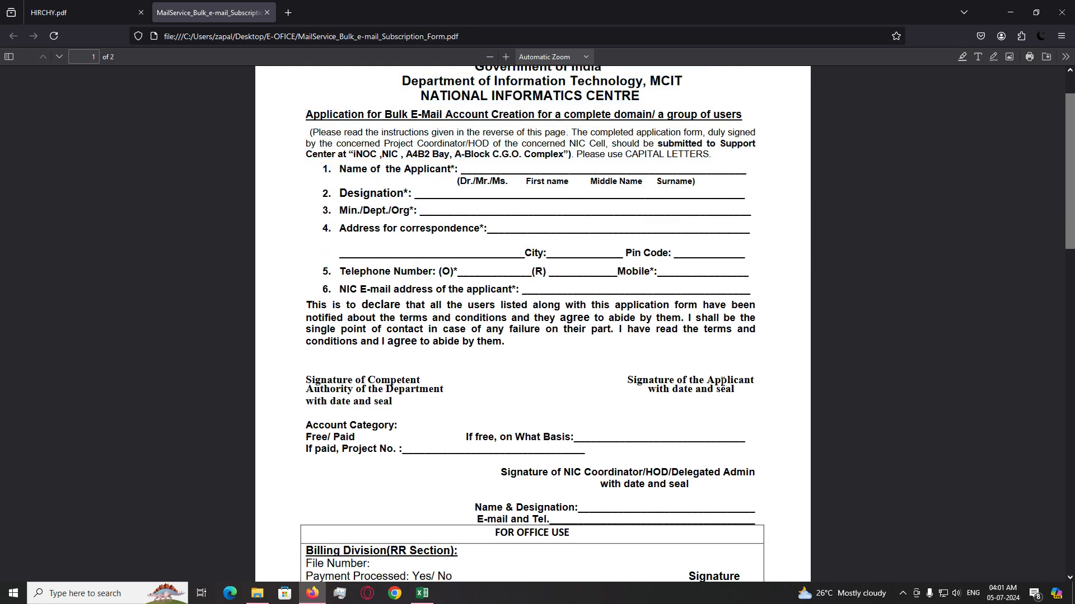
scroll(722, 381, "down", 2)
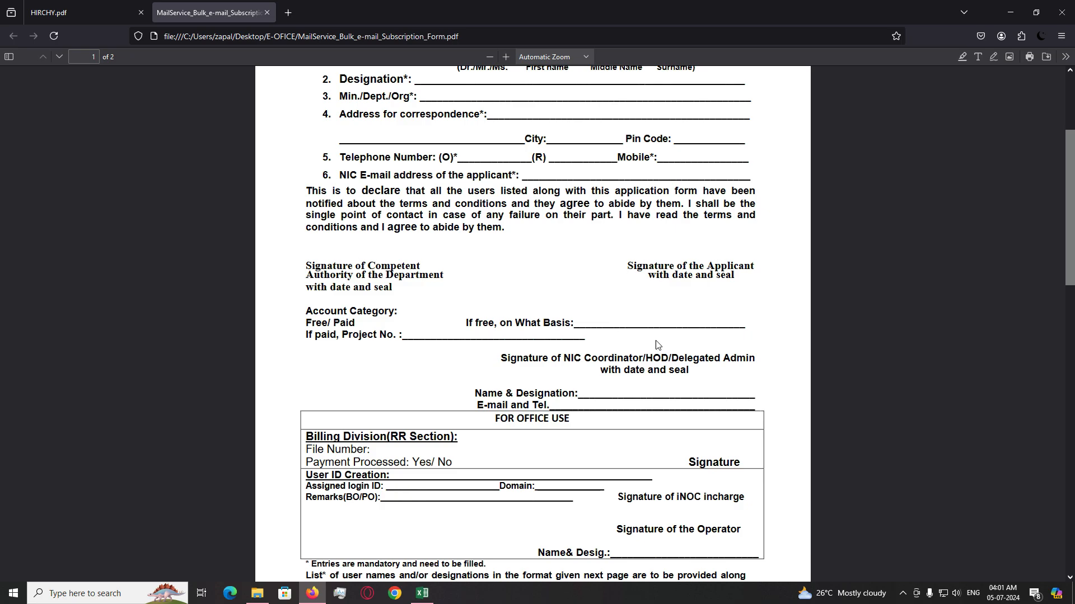
scroll(625, 345, "down", 3)
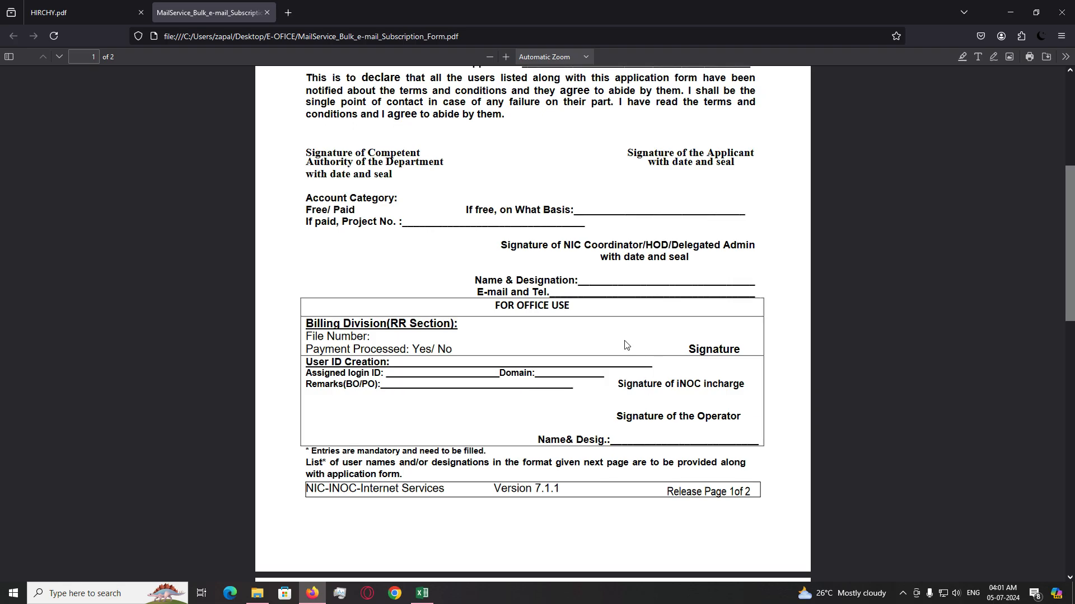
scroll(625, 345, "down", 10)
scroll(629, 342, "up", 8)
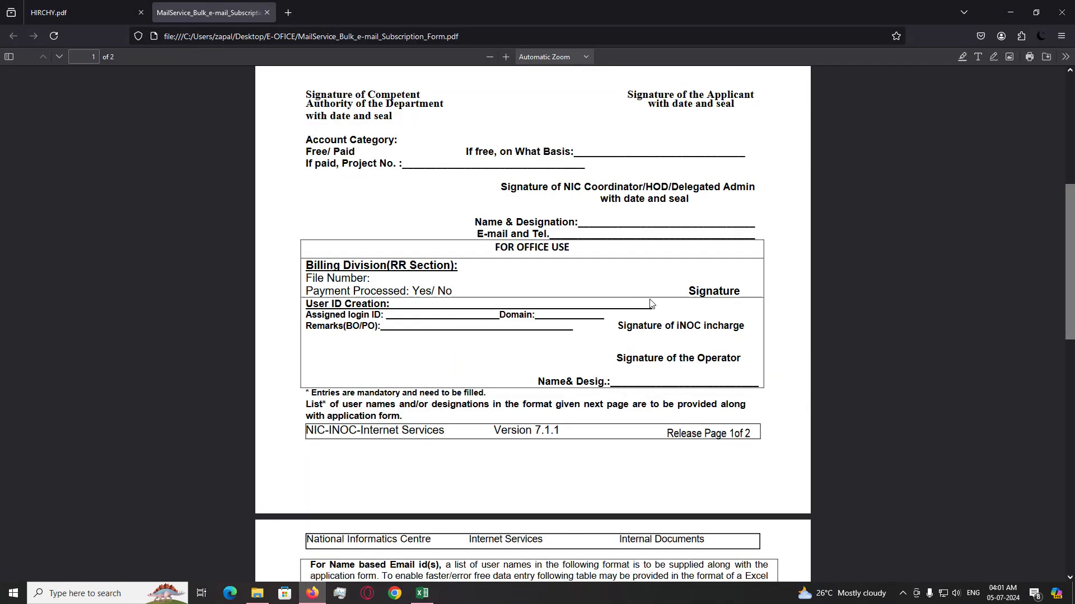
scroll(666, 324, "down", 10)
scroll(666, 323, "up", 15)
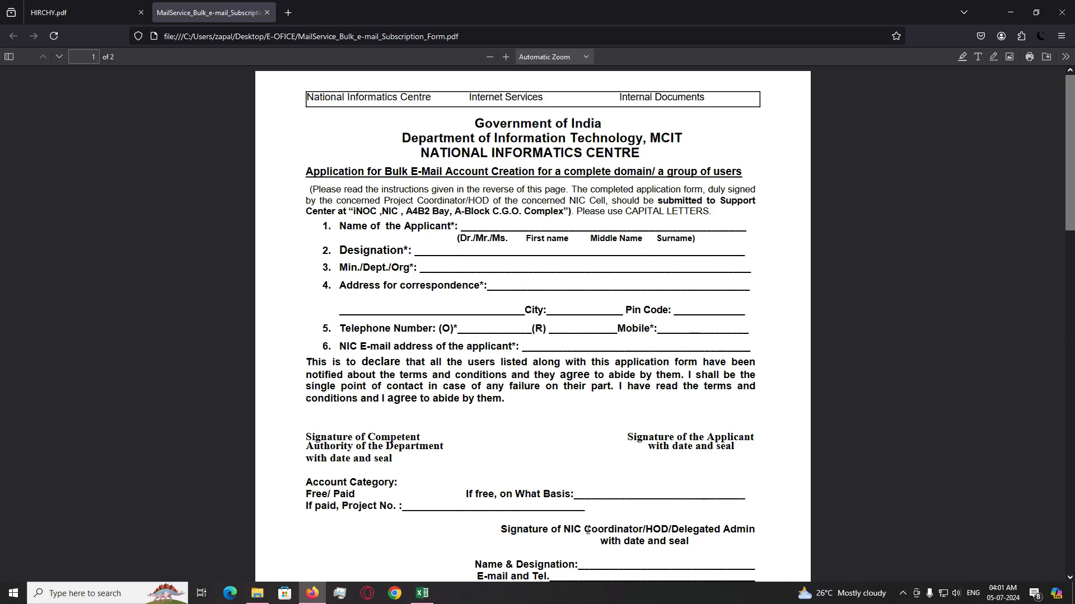
- Open TRANSFER EMD NEW from the E-OFICE folder, look over the header rows, and select cell A12
left_click(1009, 9)
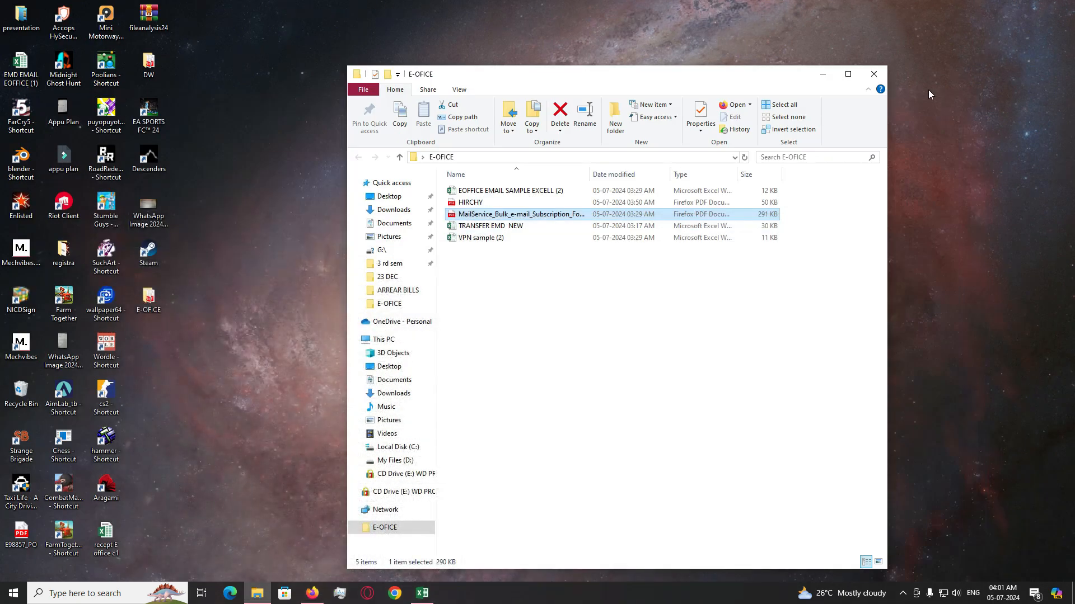
double_click(499, 230)
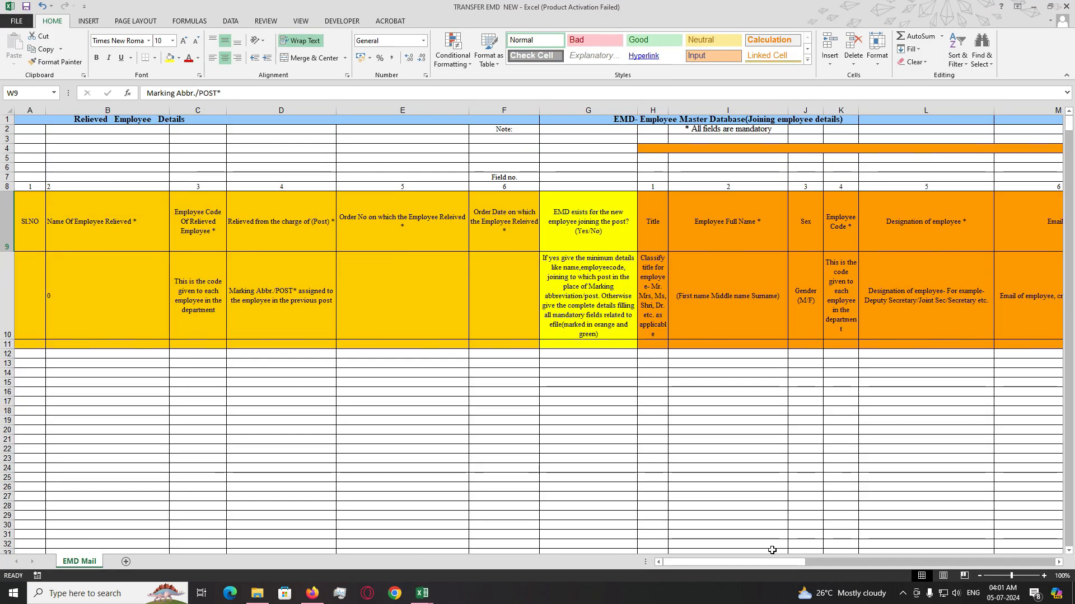
scroll(561, 451, "down", 1)
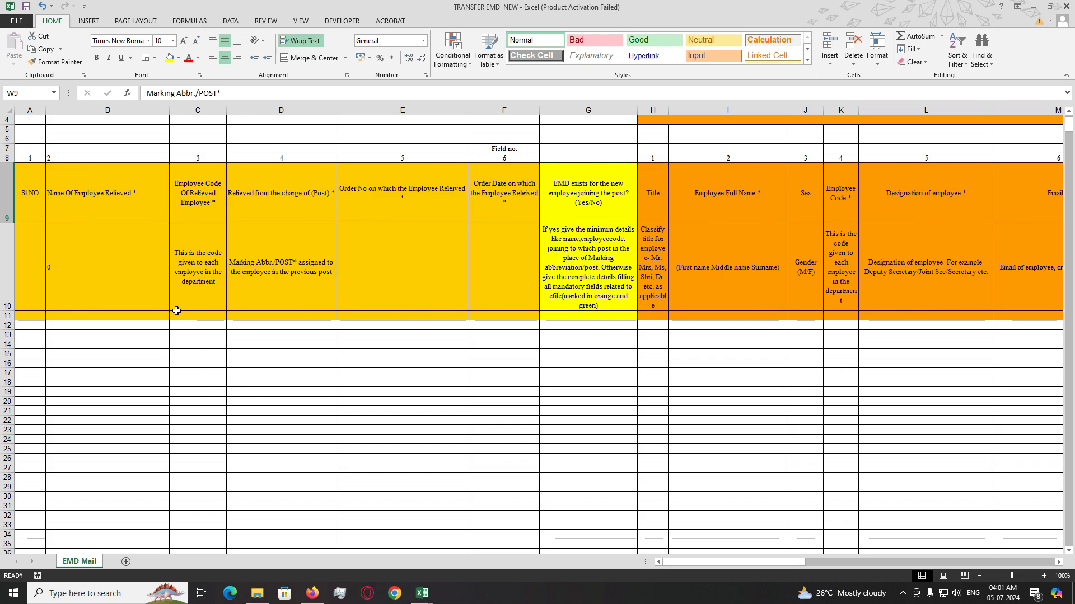
left_click_drag(22, 190, 478, 316)
left_click(281, 372)
left_click_drag(33, 205, 493, 319)
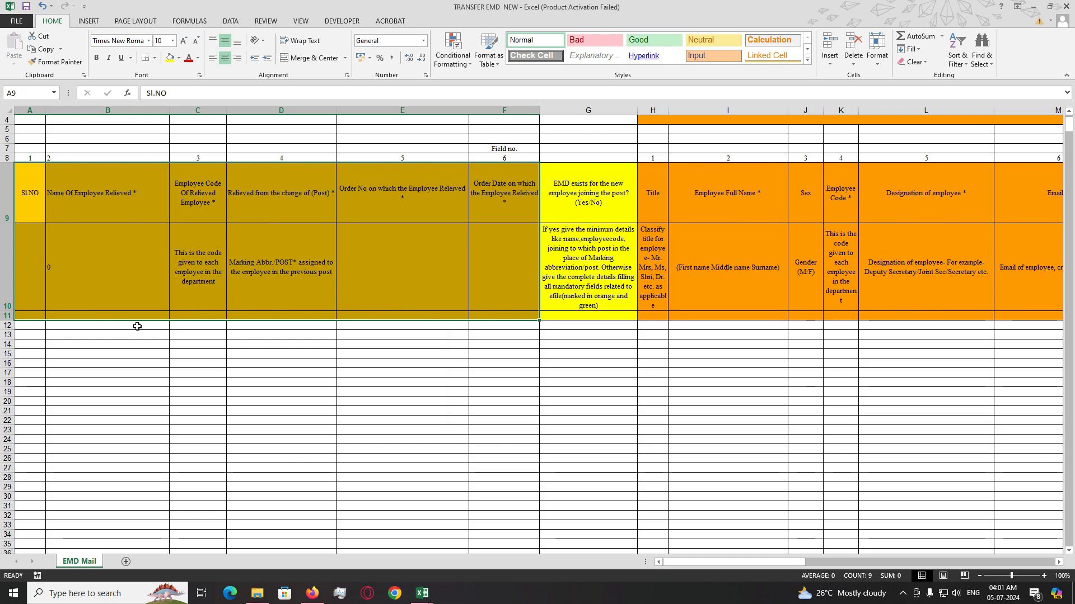
scroll(137, 326, "up", 1)
scroll(53, 203, "down", 2)
left_click_drag(28, 168, 478, 289)
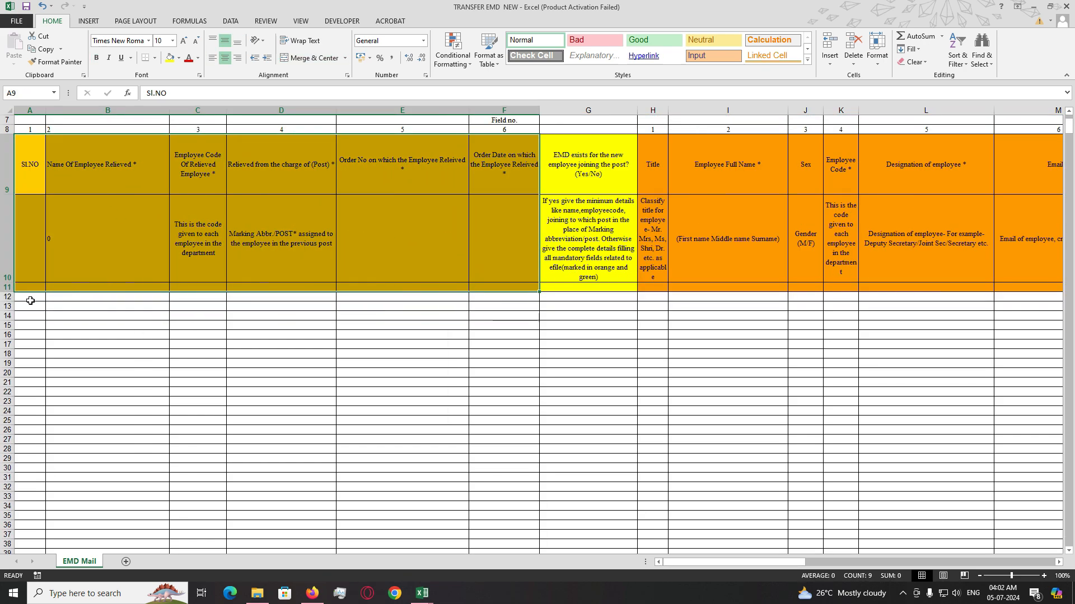
left_click(30, 300)
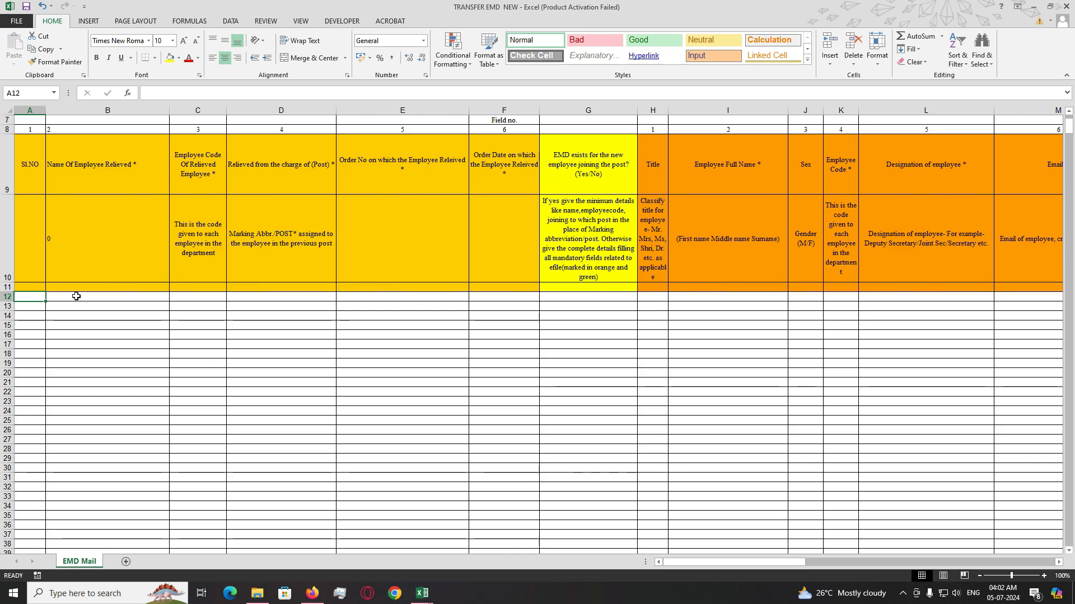
- Enter serial number 1, the relieved employee's full name and their employee code in A12:C12
type("1")
left_click(79, 297)
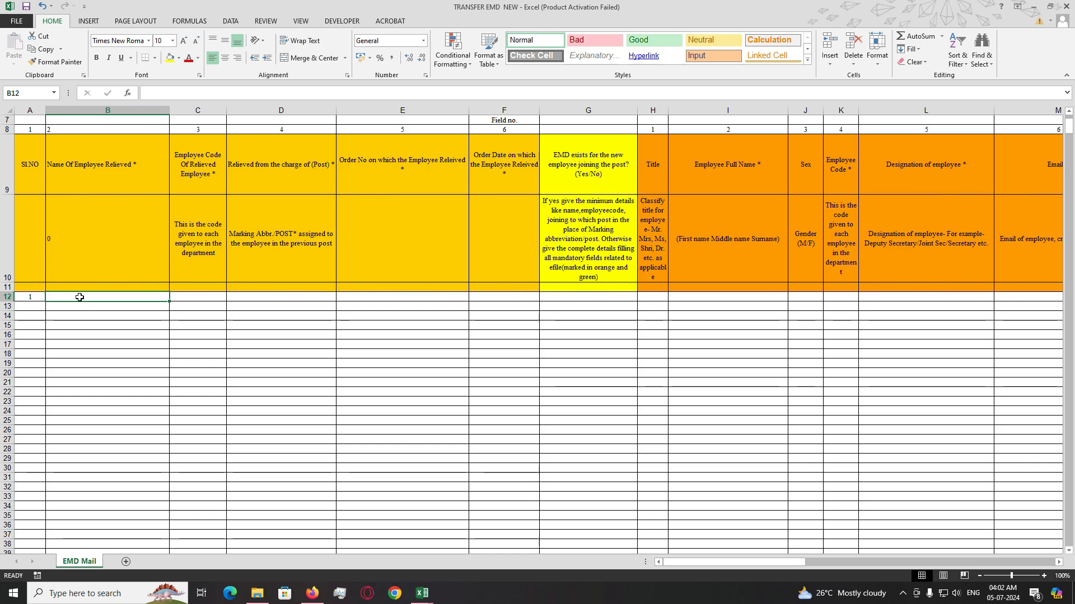
type("h")
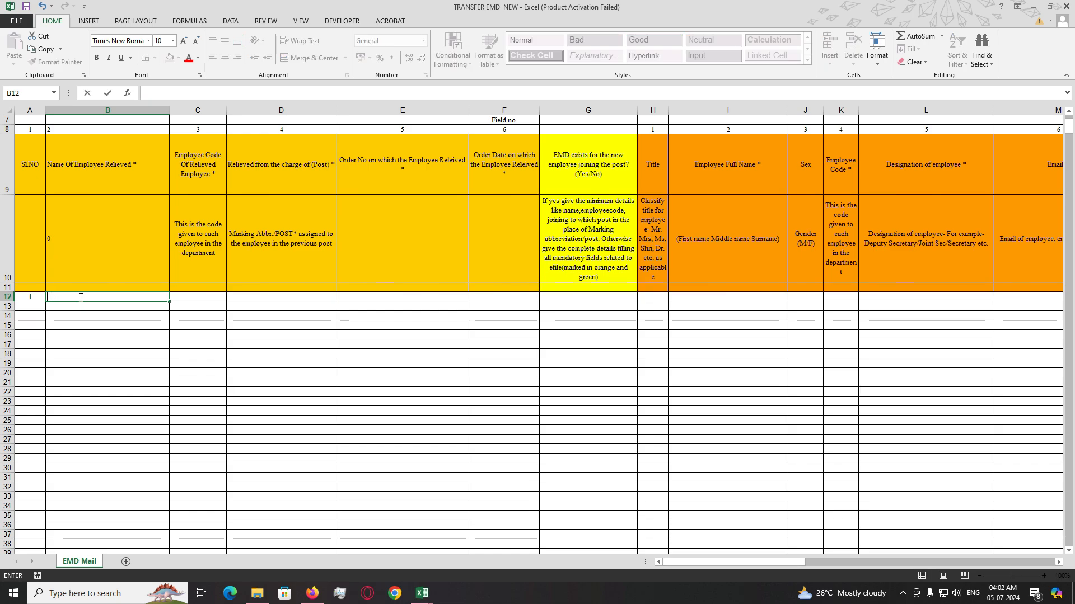
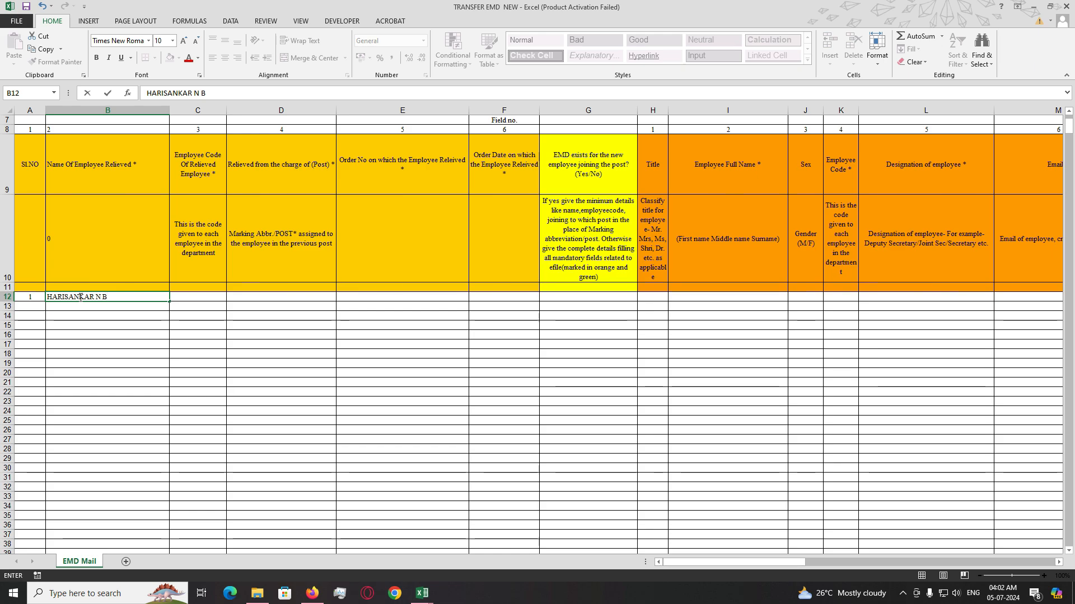
key("Tab")
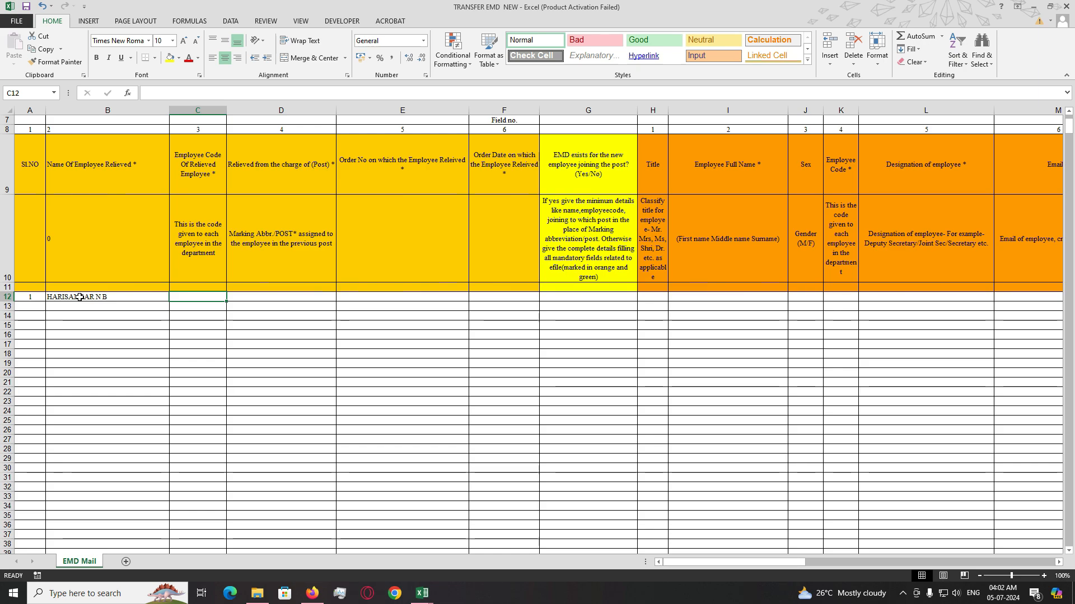
type("676")
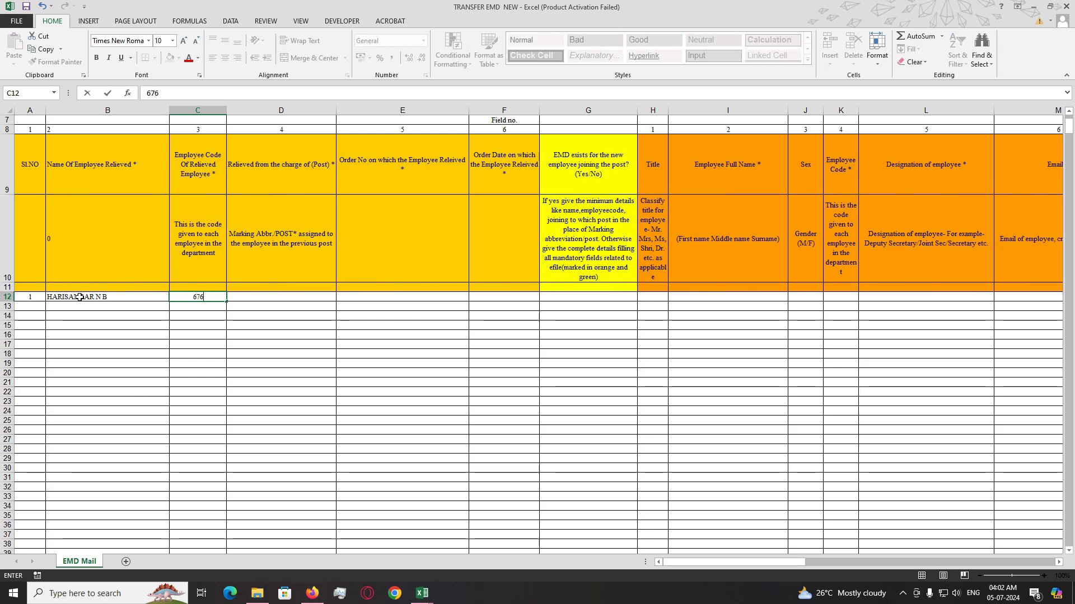
type("970")
key("Tab")
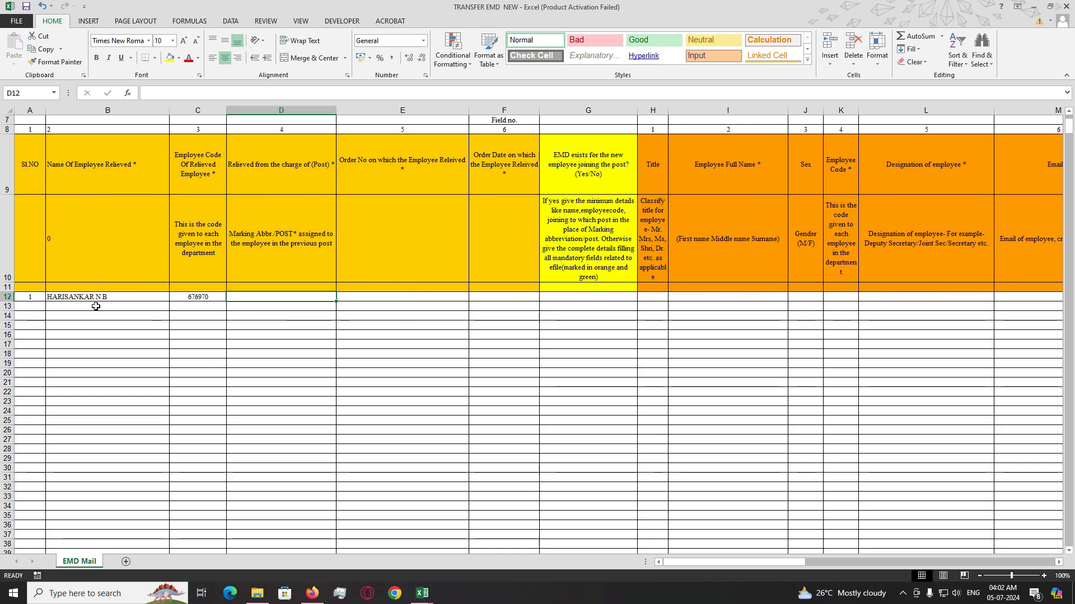
- Enter the post C1 DDE KKD in D12 after checking the instructions in D10
left_click(247, 237)
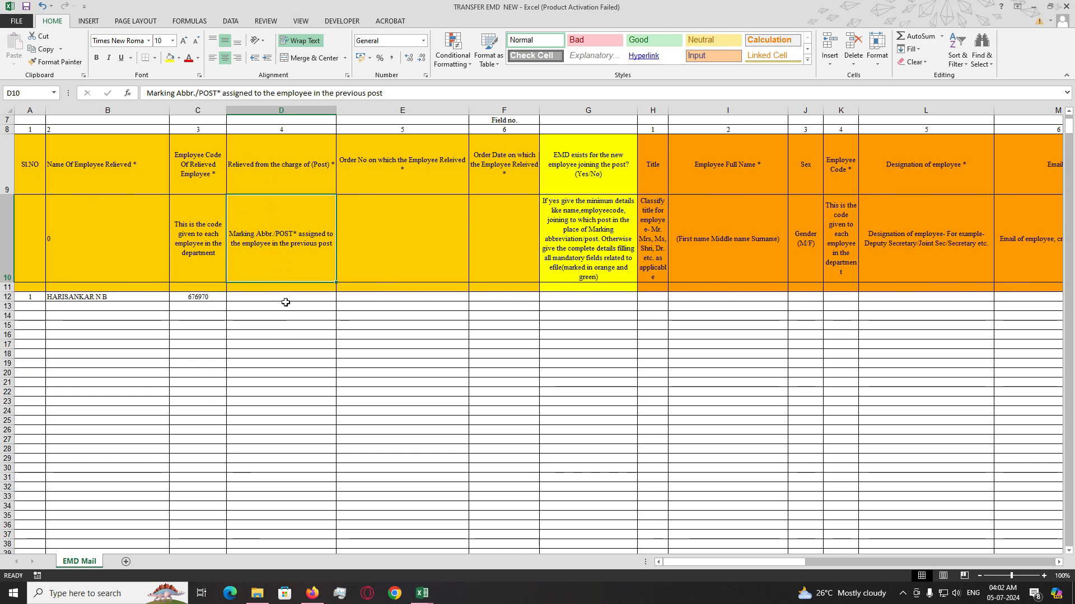
left_click(284, 301)
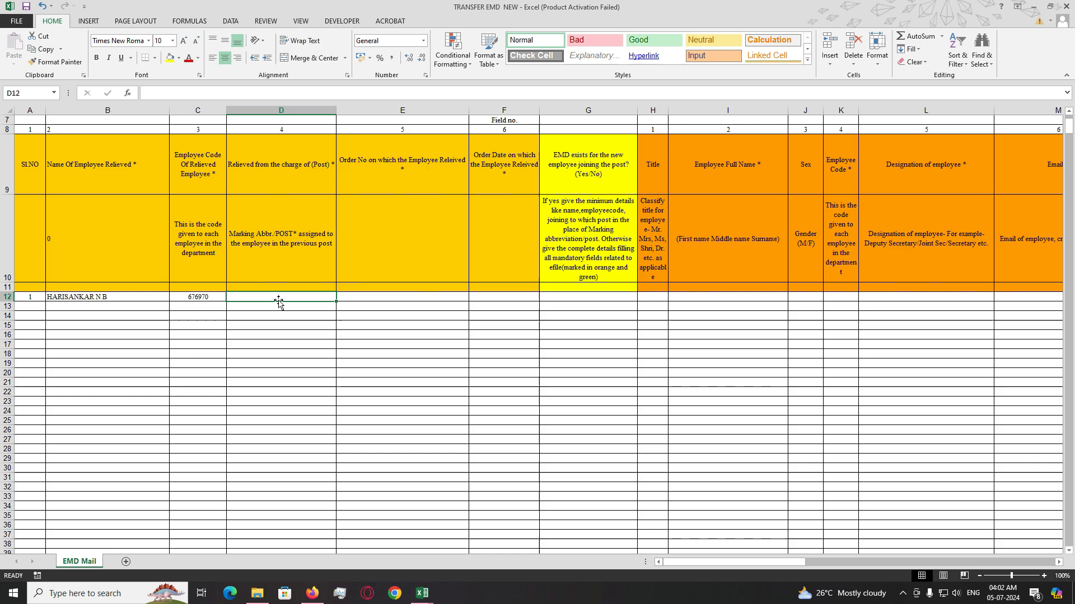
type("C2")
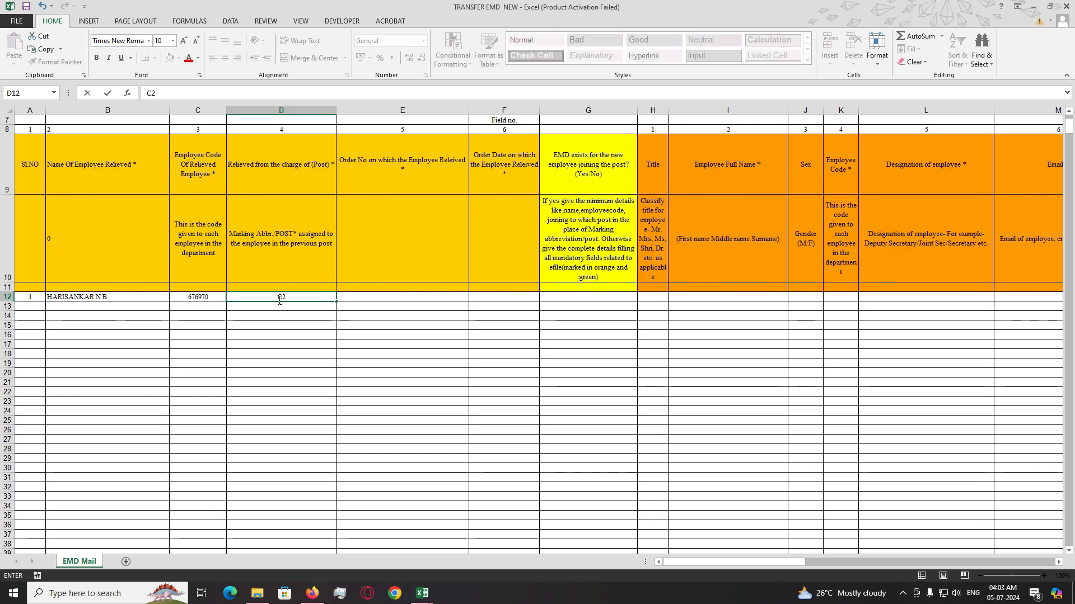
key("BackSpace")
type("1")
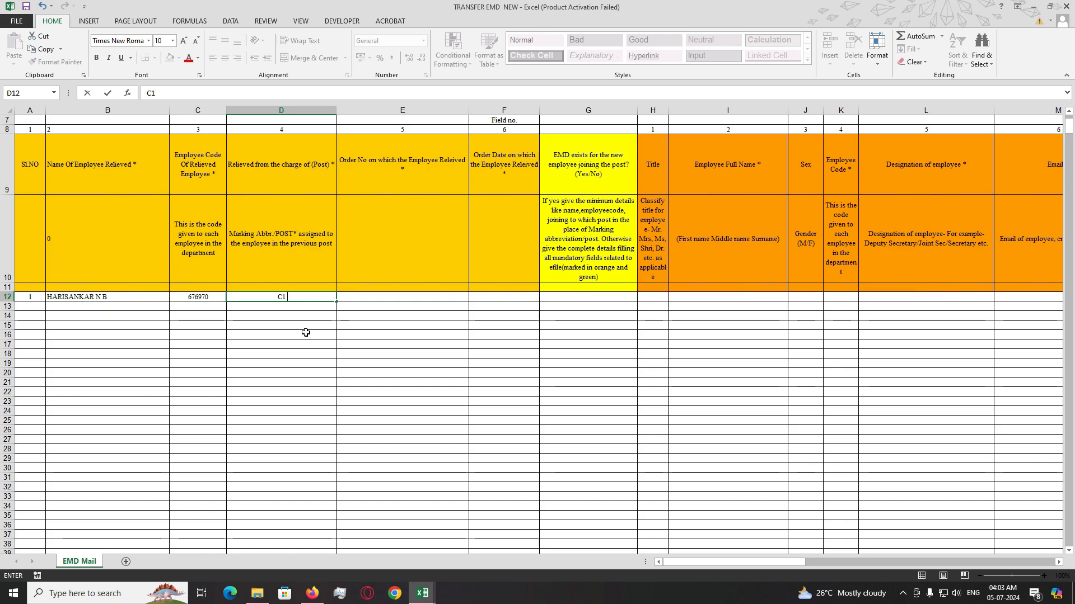
type("DDE KKD")
key("Return")
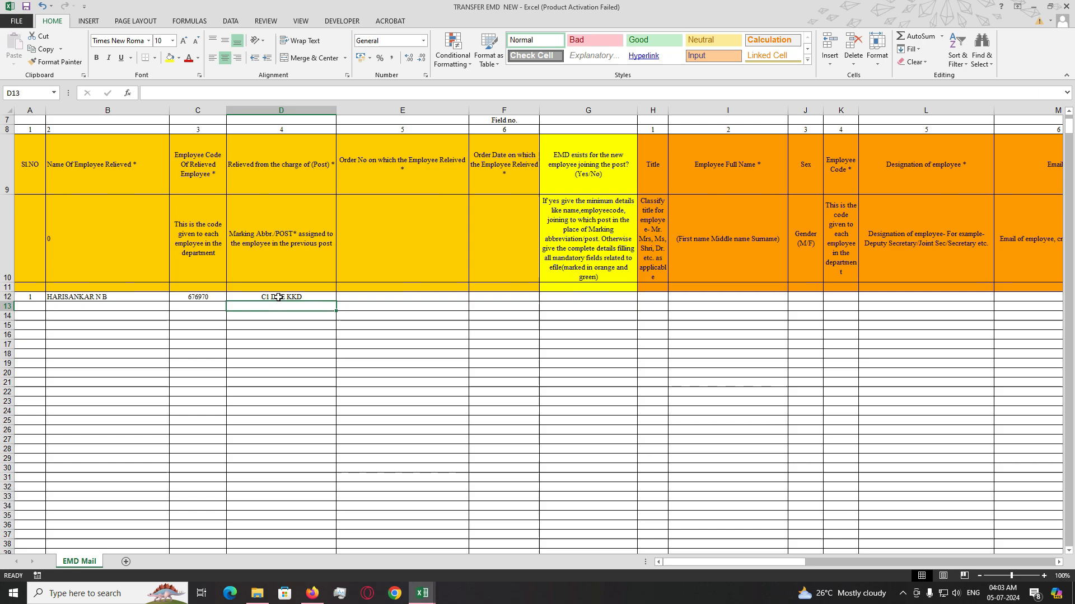
- Redo D12, replacing a trial A AEO TDR entry with C1 DDE KKD
left_click(300, 298)
key("Delete")
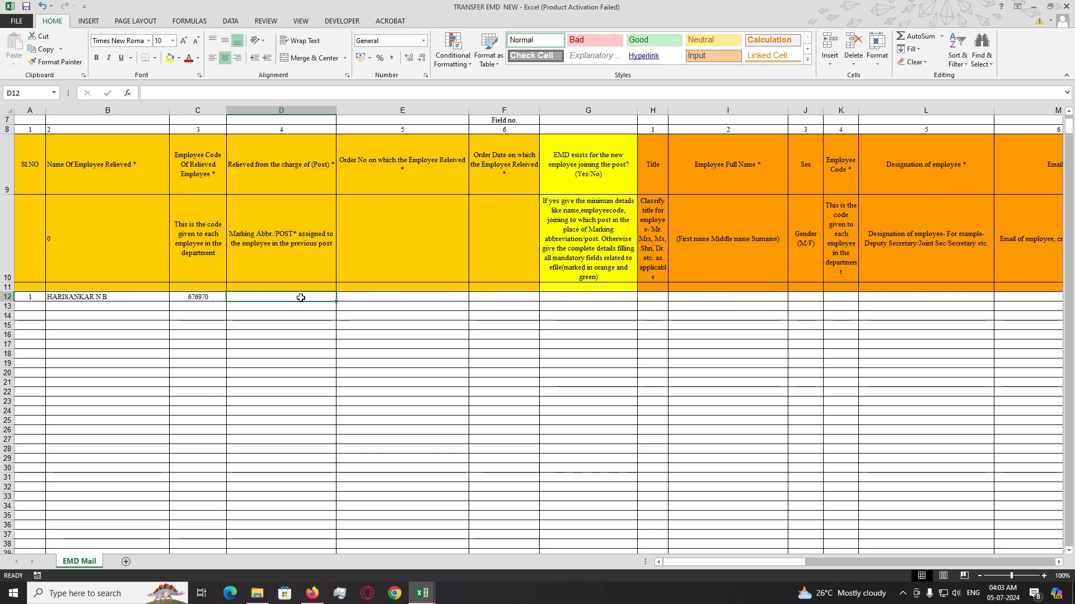
type("A")
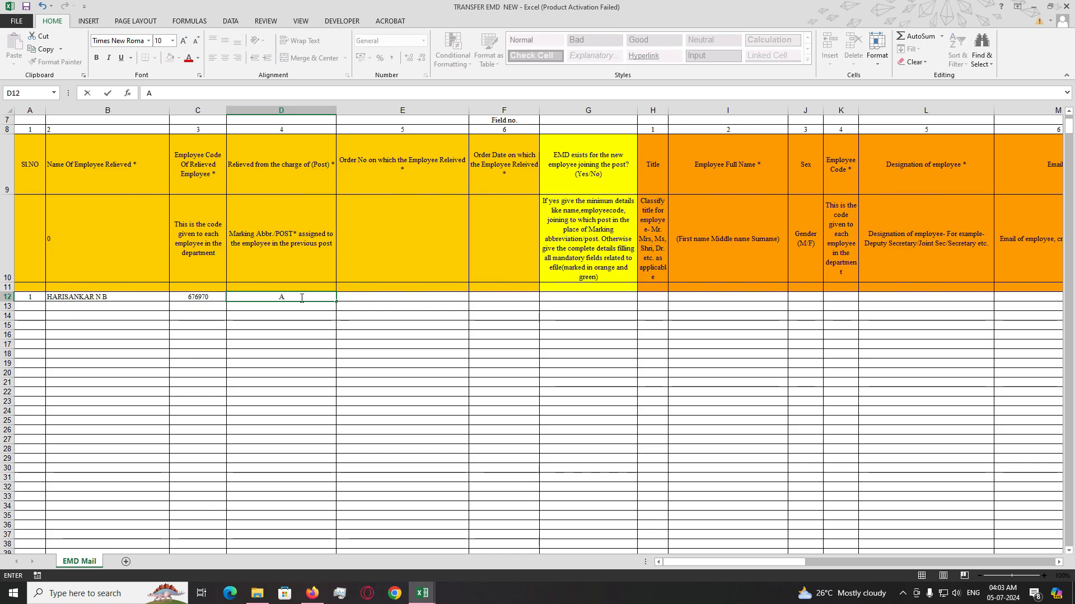
type(" A")
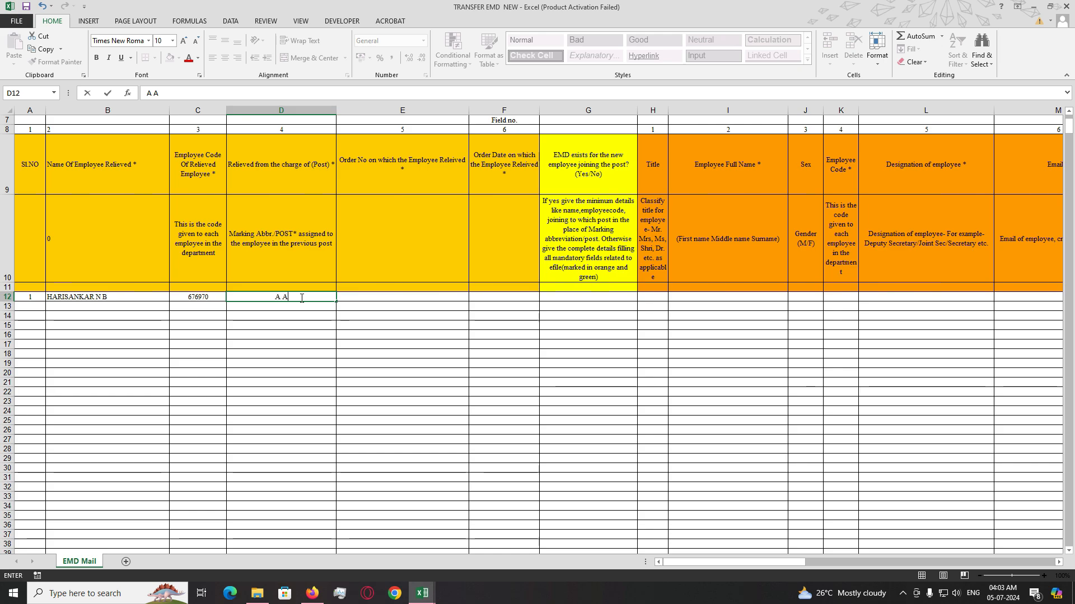
type("EO TDR")
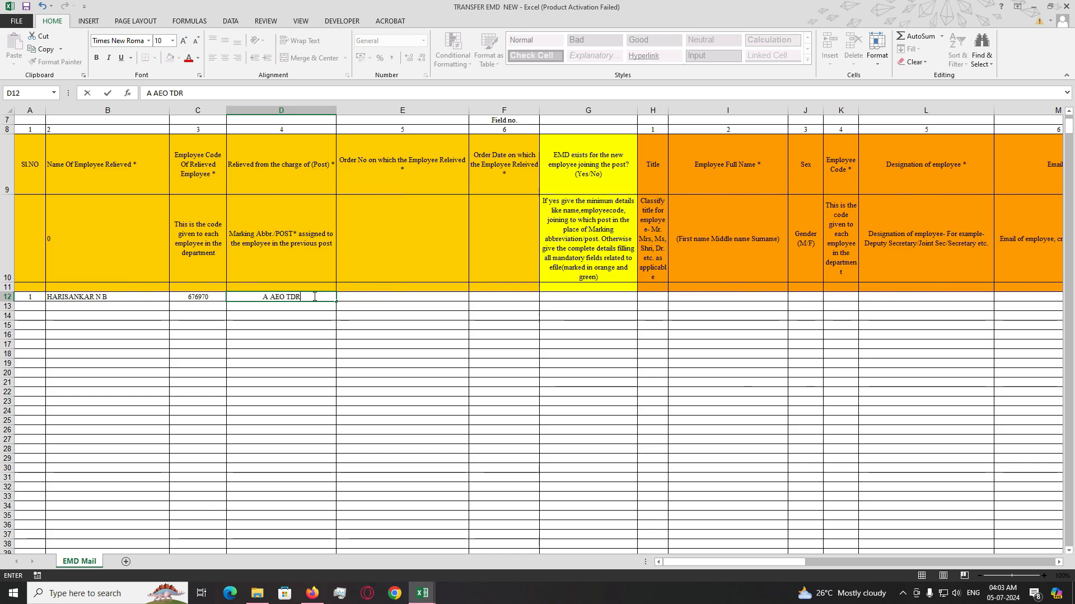
key("shift+Left")
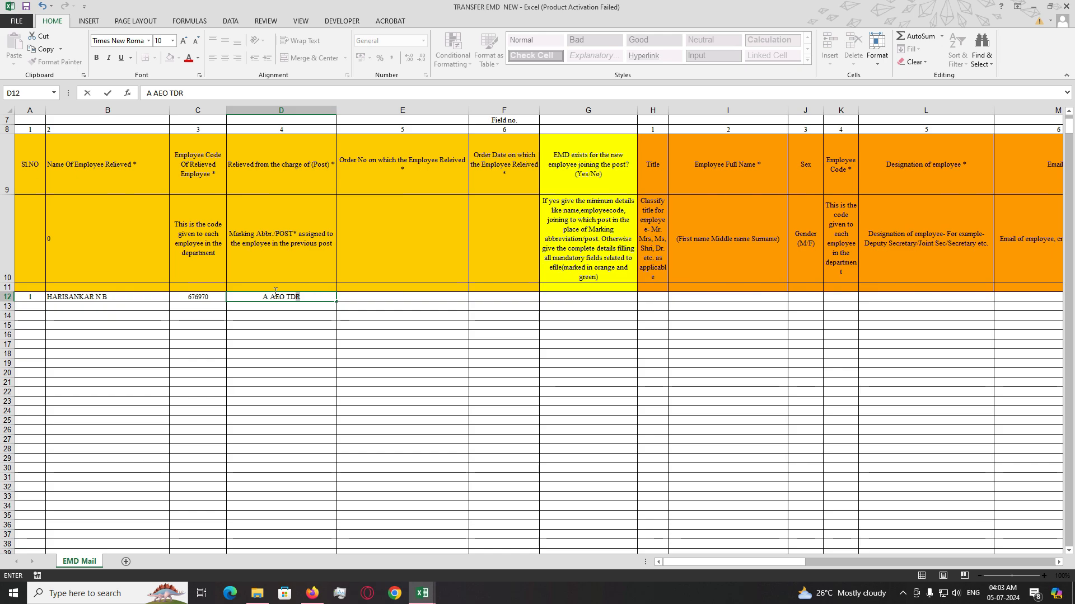
triple_click(275, 294)
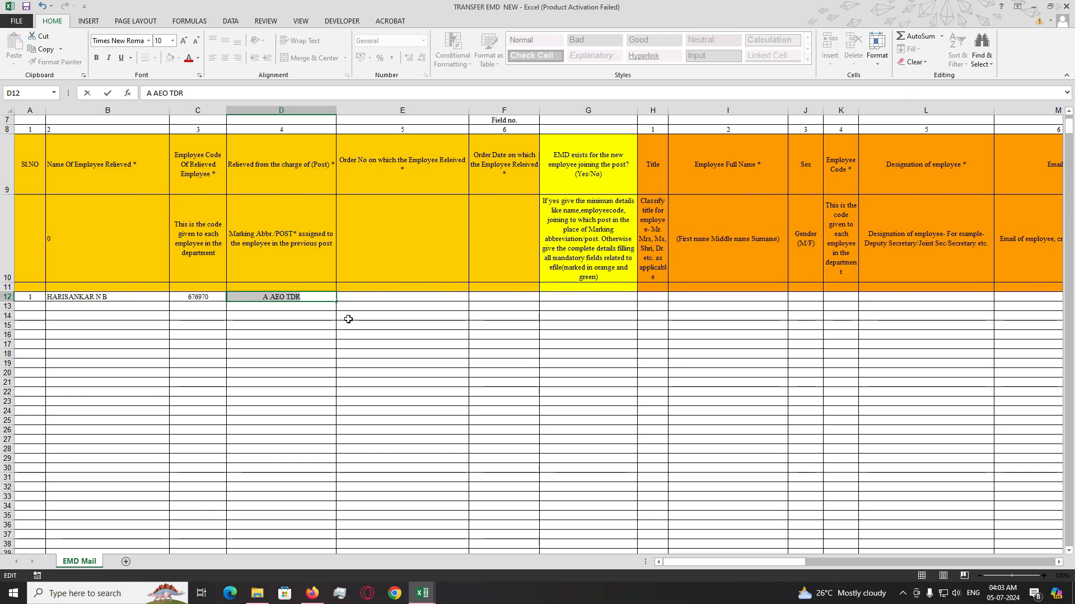
type("C1")
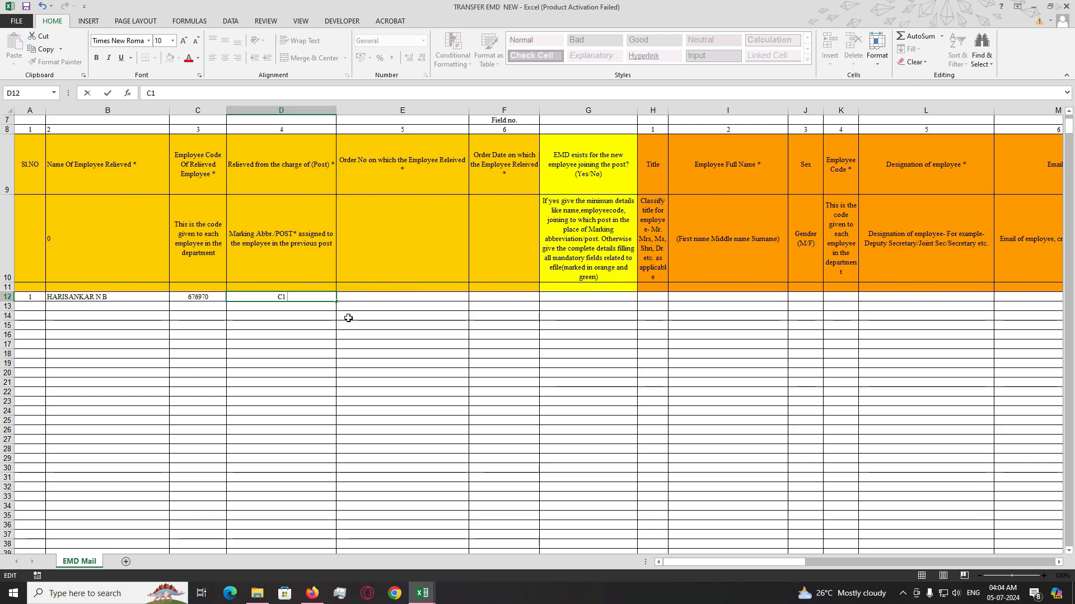
type(" DDE KKD")
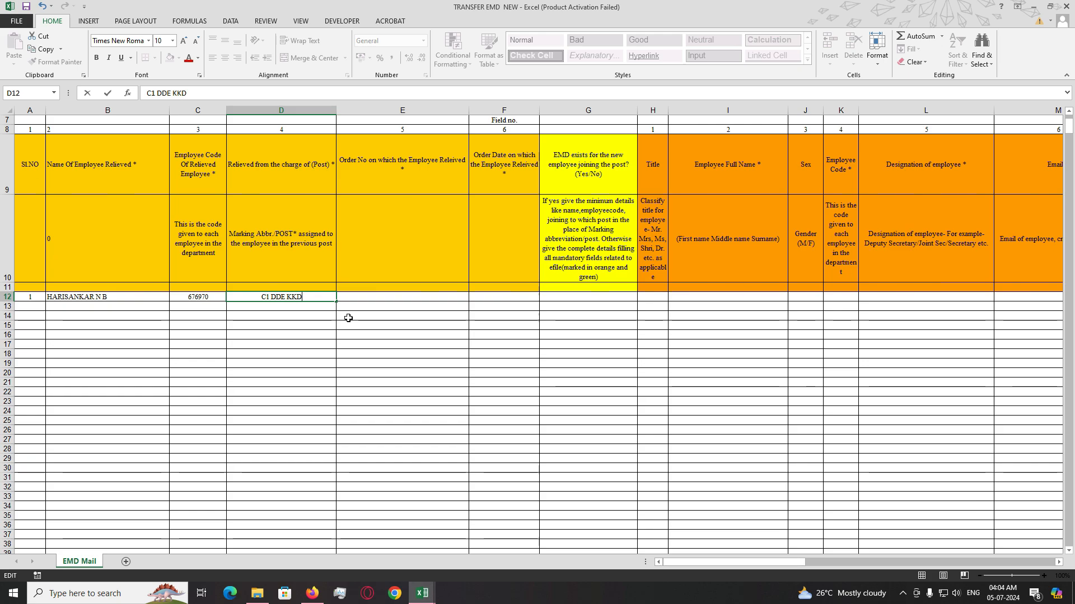
key("Tab")
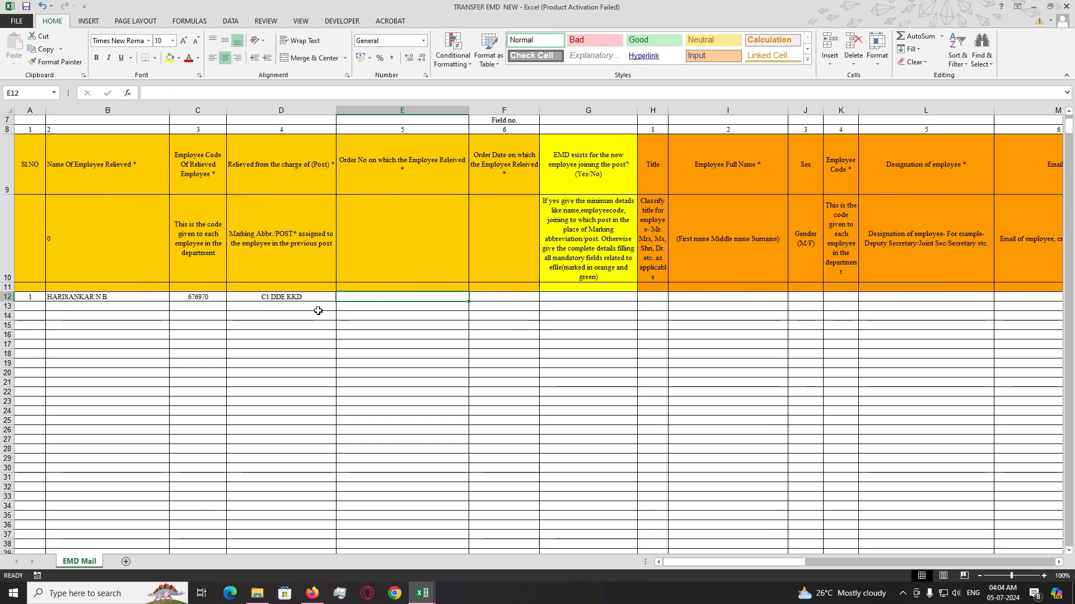
- Enter OFFICE ORDER 1/24 in E12 and order date 05/07/2024 in F12
left_click(306, 298)
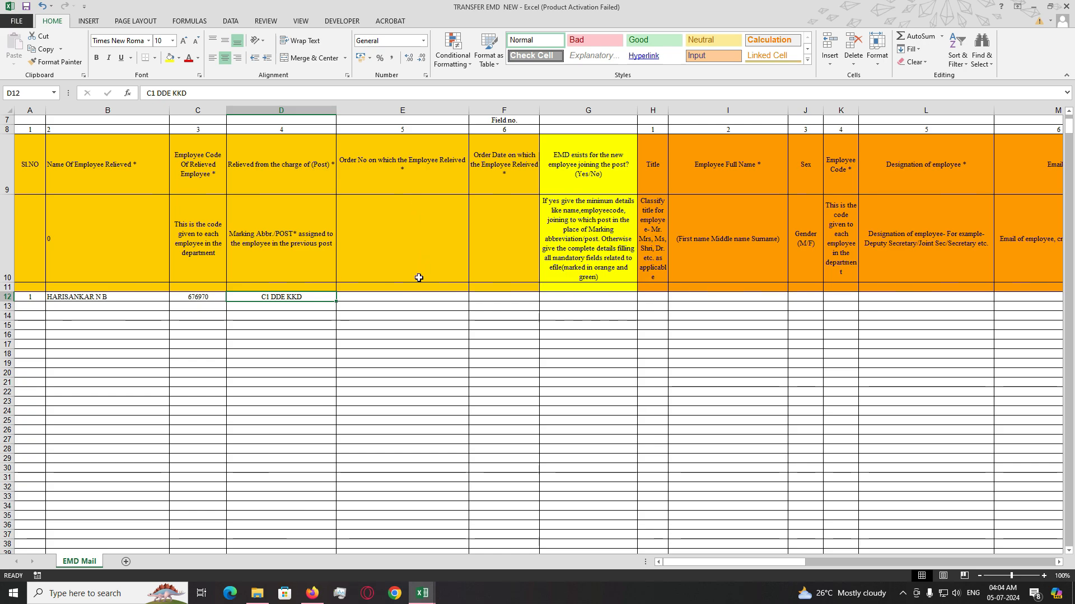
left_click(413, 300)
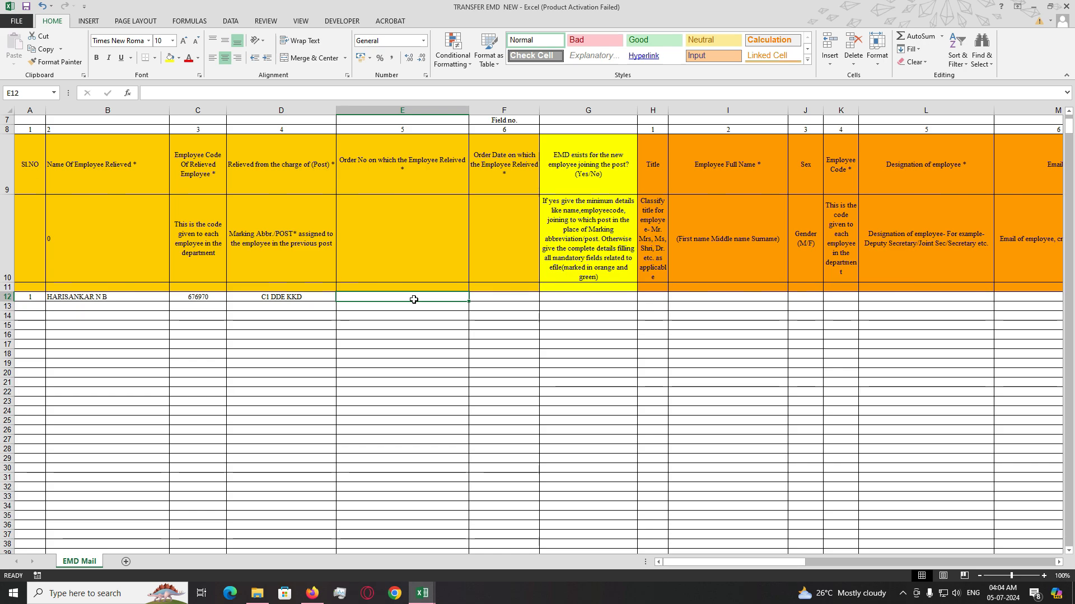
type("OF")
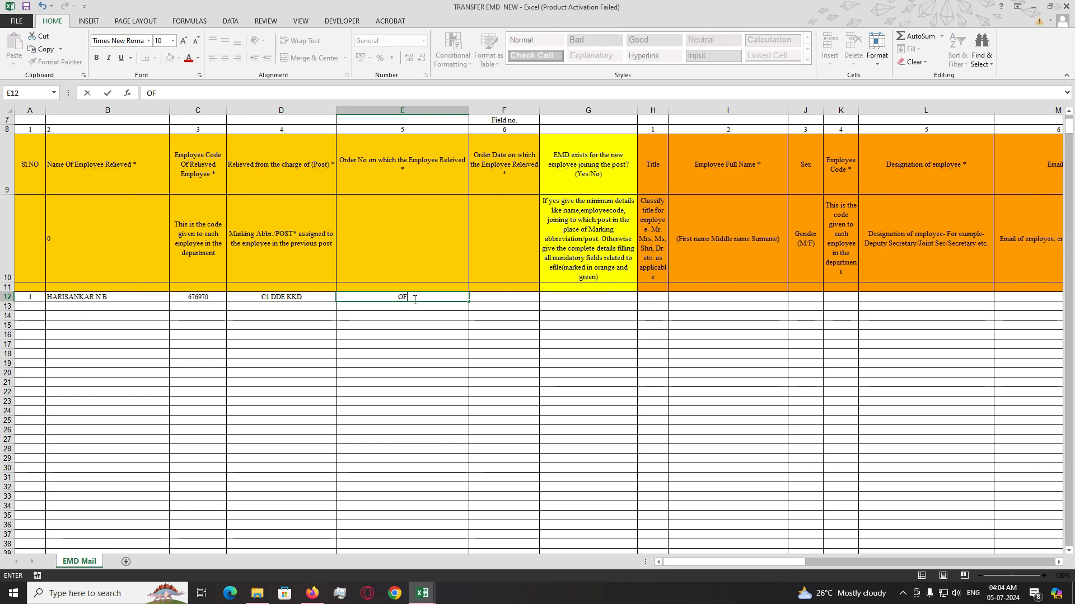
type("FICE ORDER")
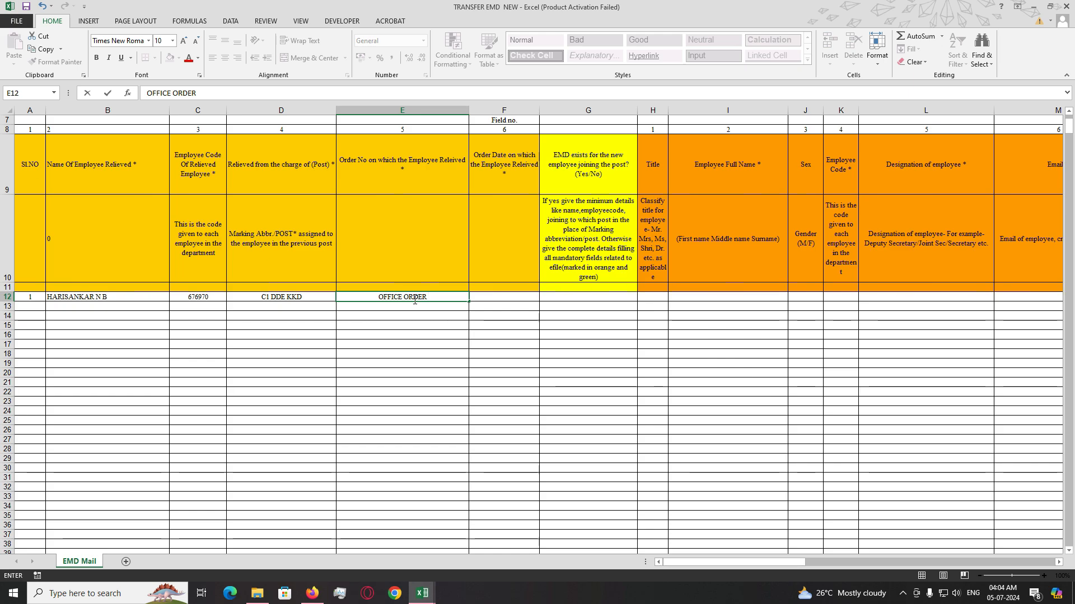
type(" 1/24")
key("Tab")
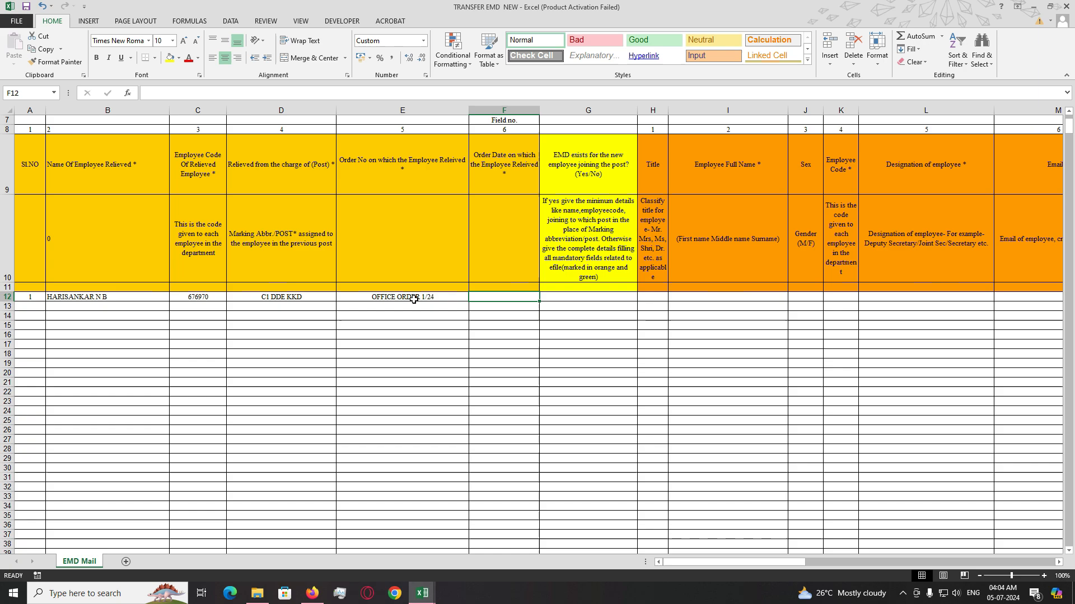
type("05/07/")
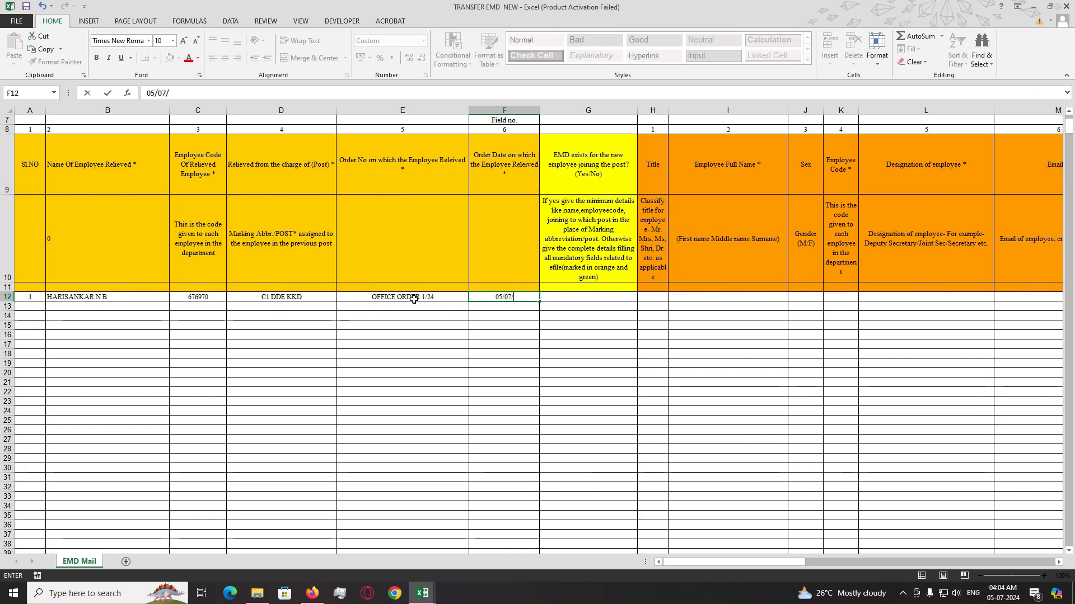
type("2024")
key("Tab")
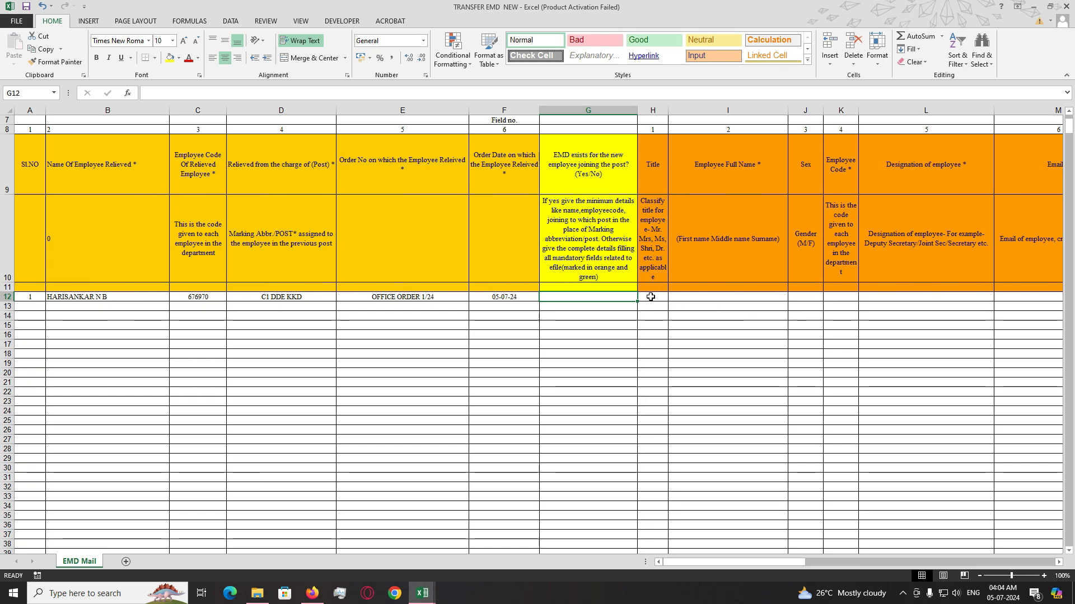
- Enter YES for EMD exists and title Mr in row 12
left_click_drag(652, 297, 902, 305)
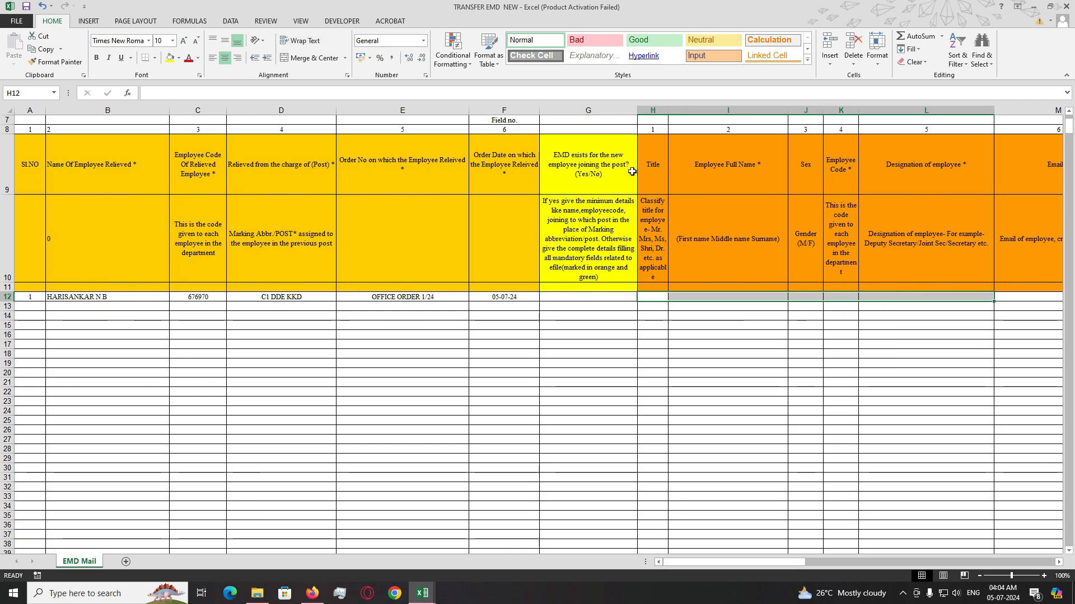
left_click(603, 299)
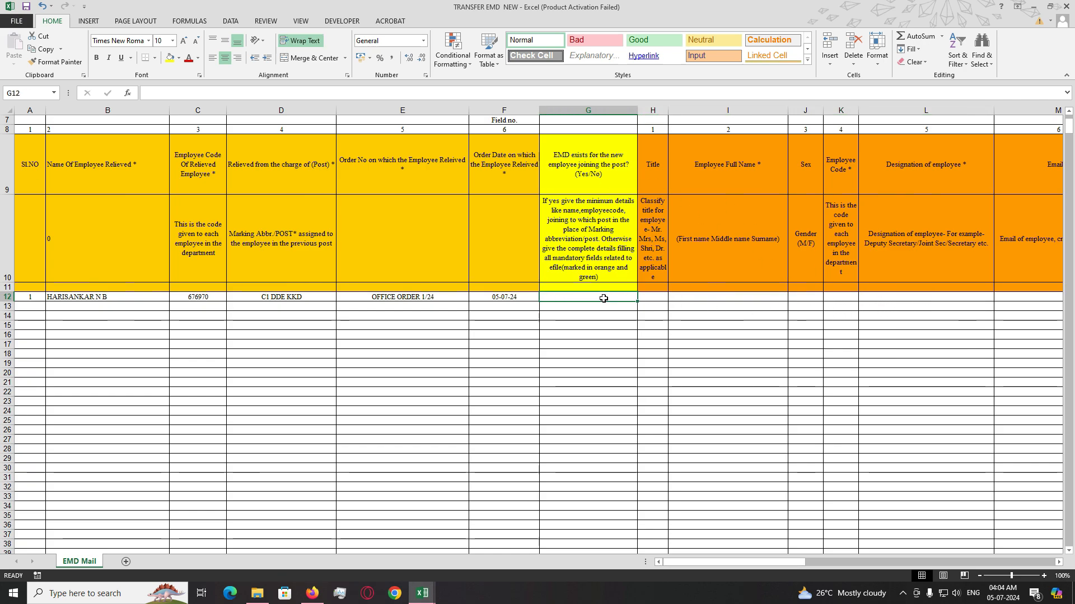
type("YES")
key("Tab")
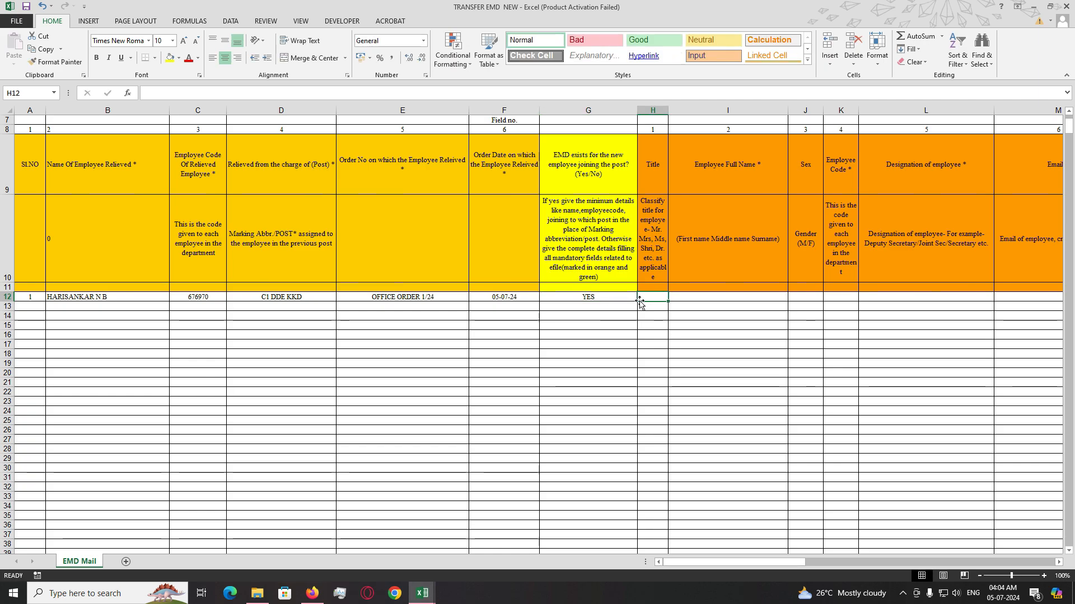
type("Mr")
key("Tab")
- Add the new employee's full name, sex MALE and their employee code
scroll(765, 277, "up", 1)
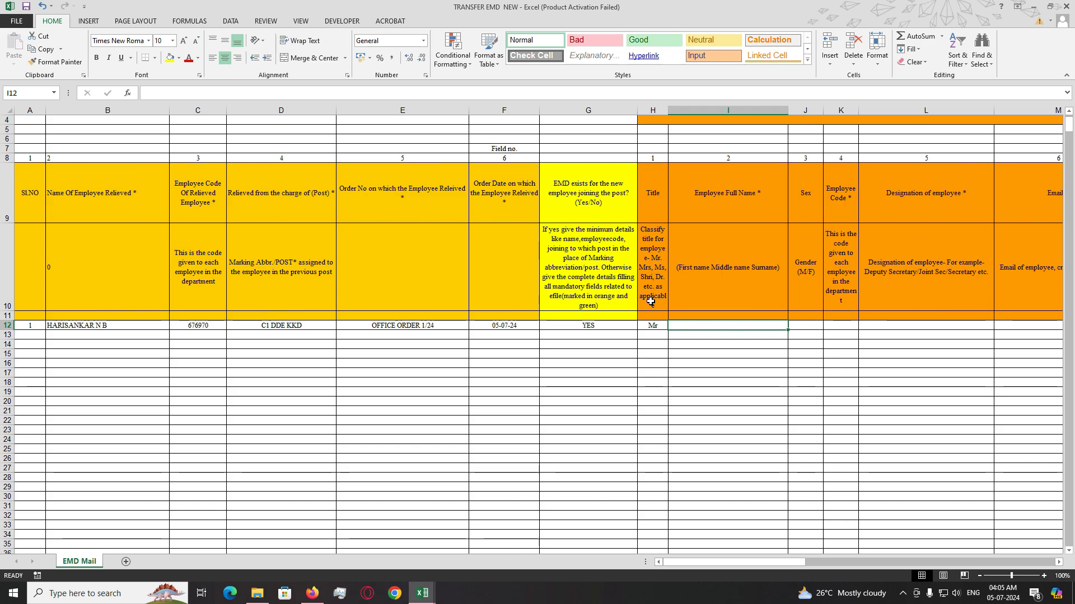
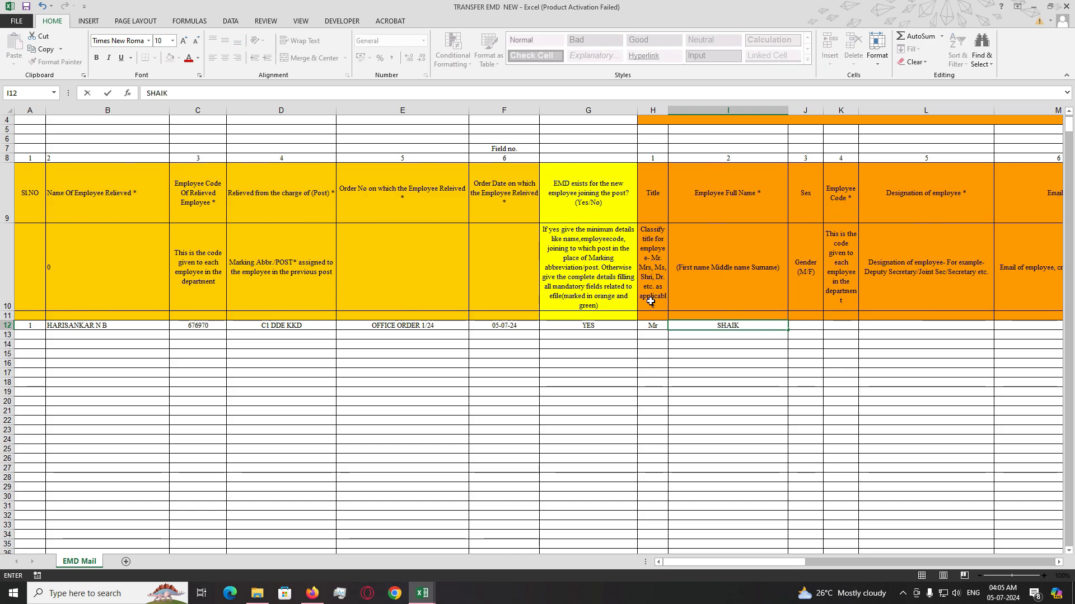
key("Tab")
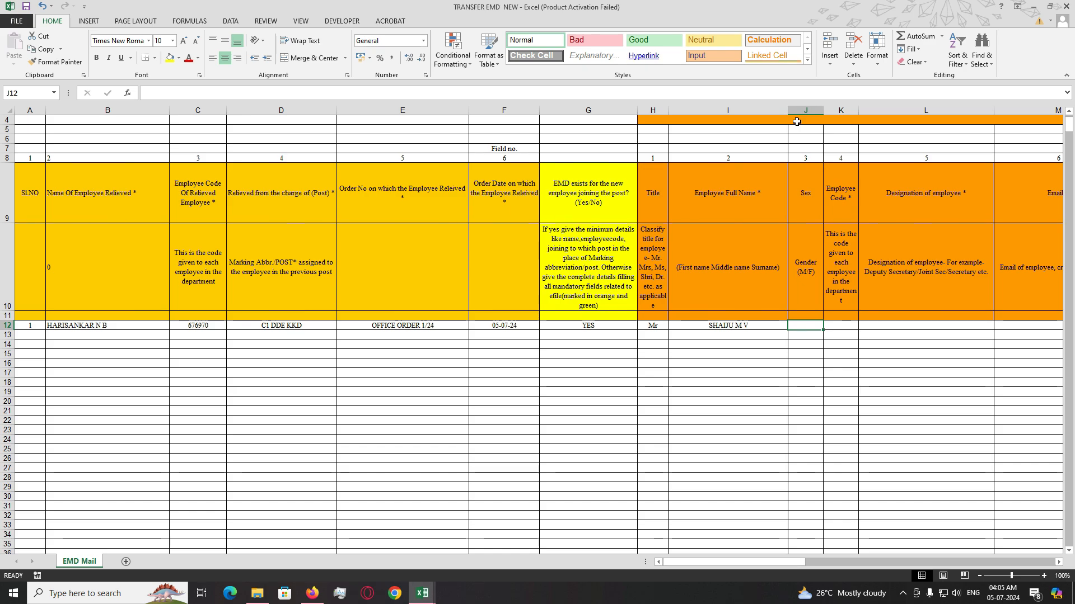
type("MALE")
key("Tab")
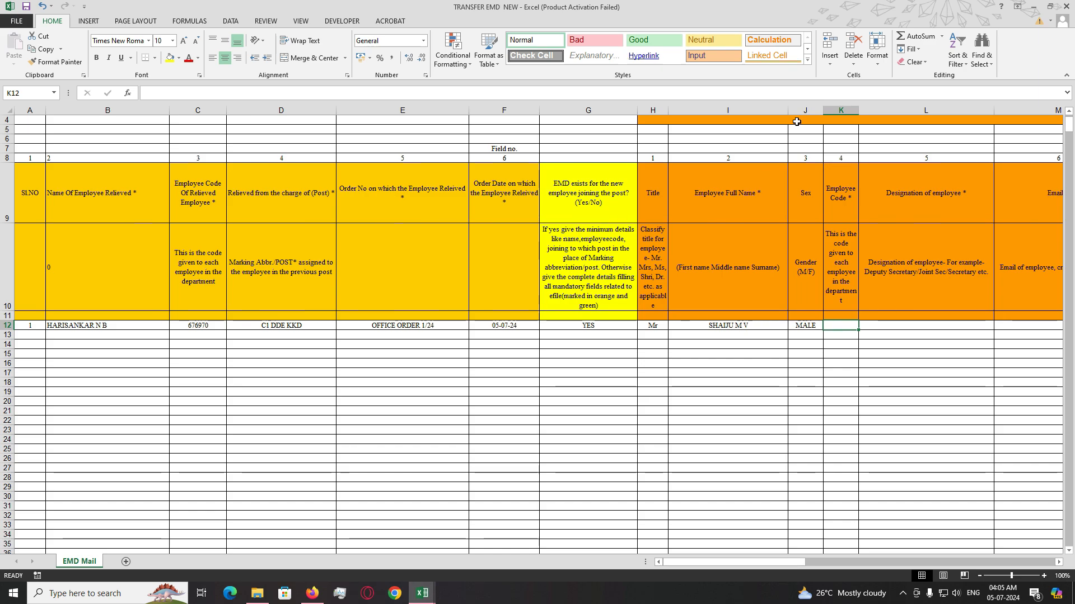
type("1234567")
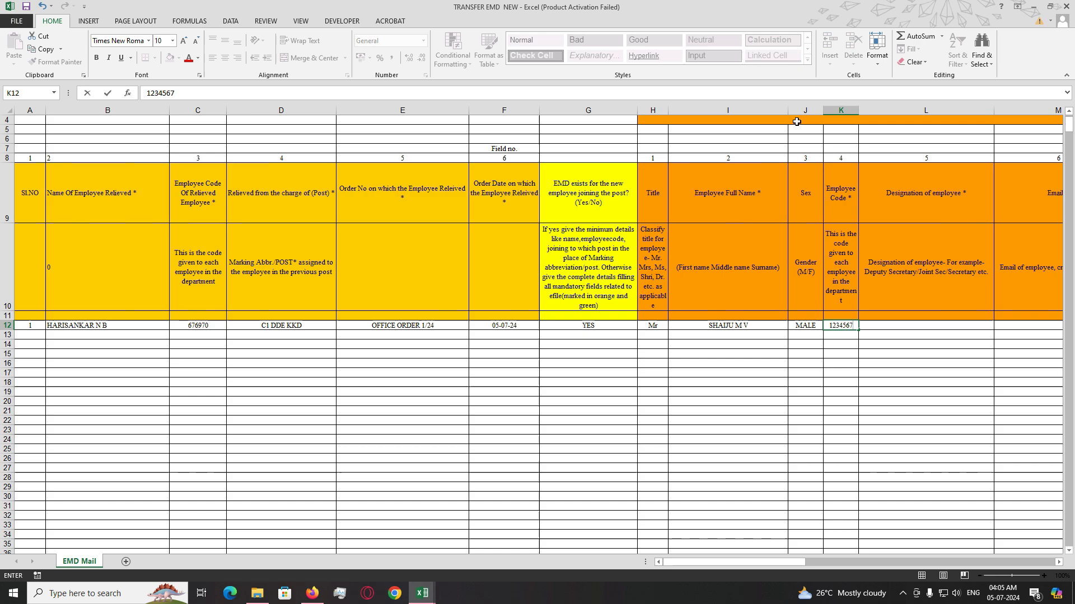
key("BackSpace")
key("Tab")
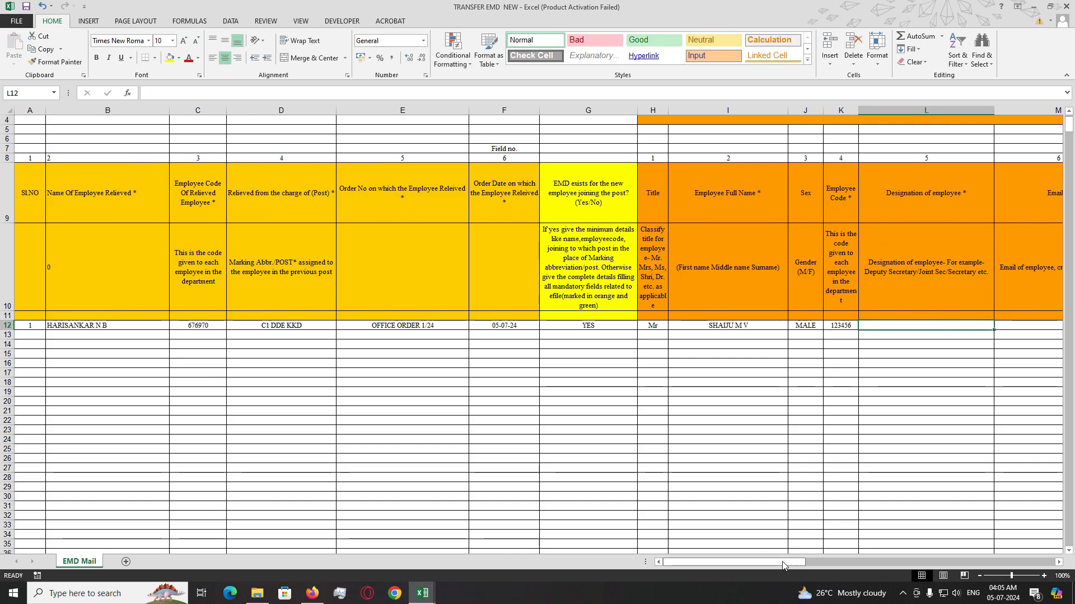
- Enter designation SENIOR CLERK in L12 and the employee's e-mail address in M12
mouse_move(782, 562)
left_mouse_down()
mouse_move(826, 564)
mouse_move(802, 564)
left_mouse_up()
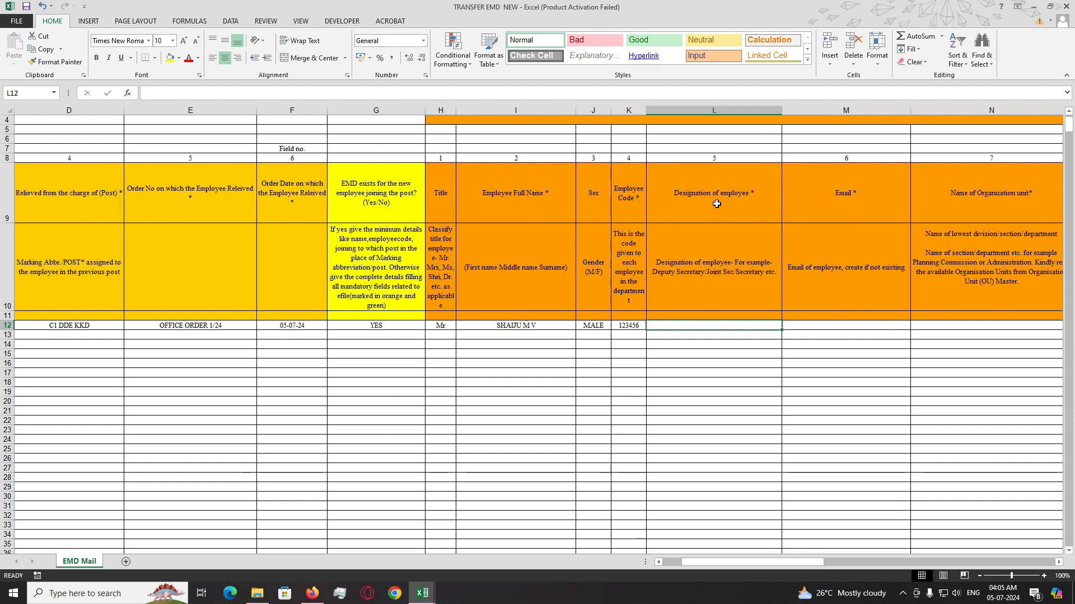
type("SENIOR")
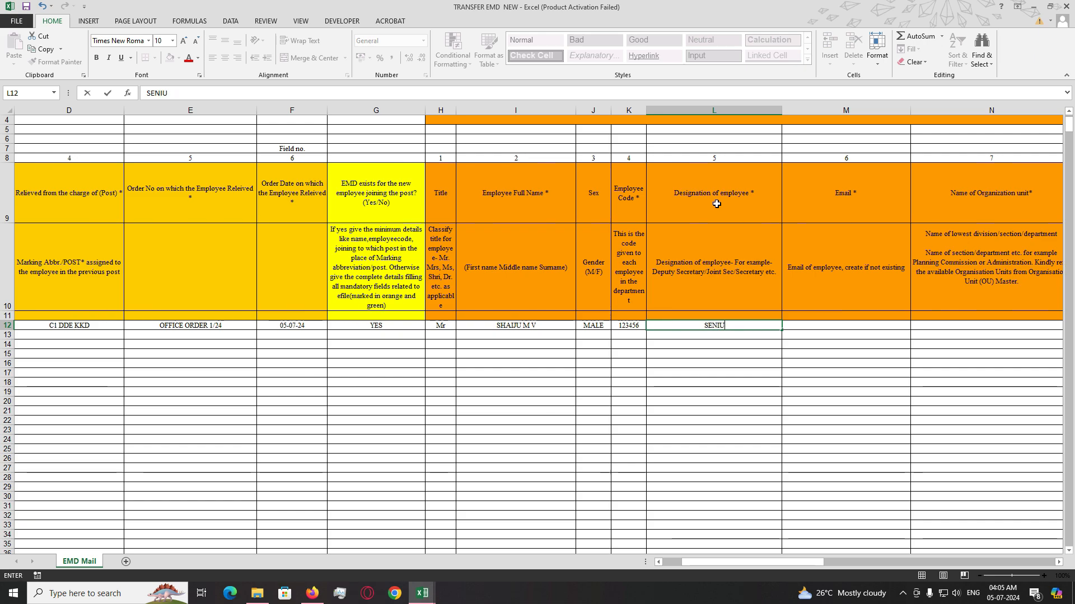
type(" CLERK")
key("Tab")
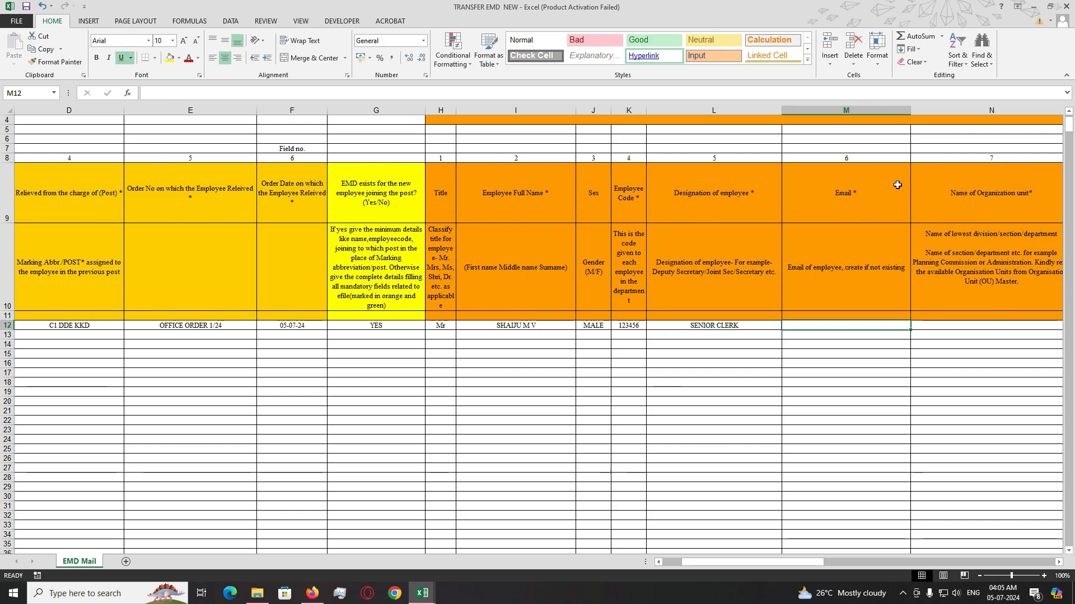
left_click_drag(875, 183, 858, 328)
left_click(859, 328)
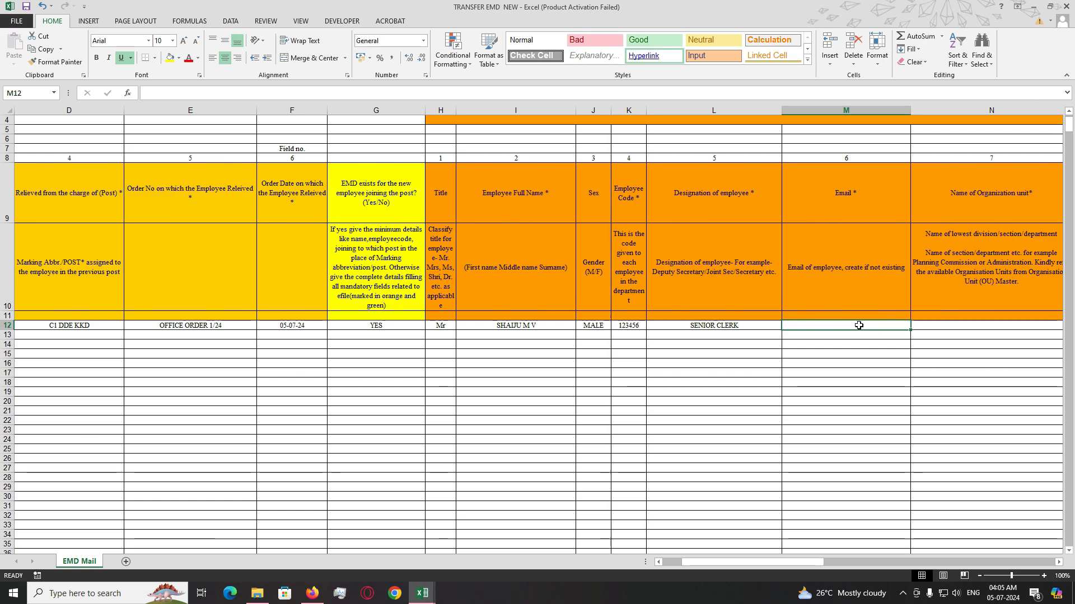
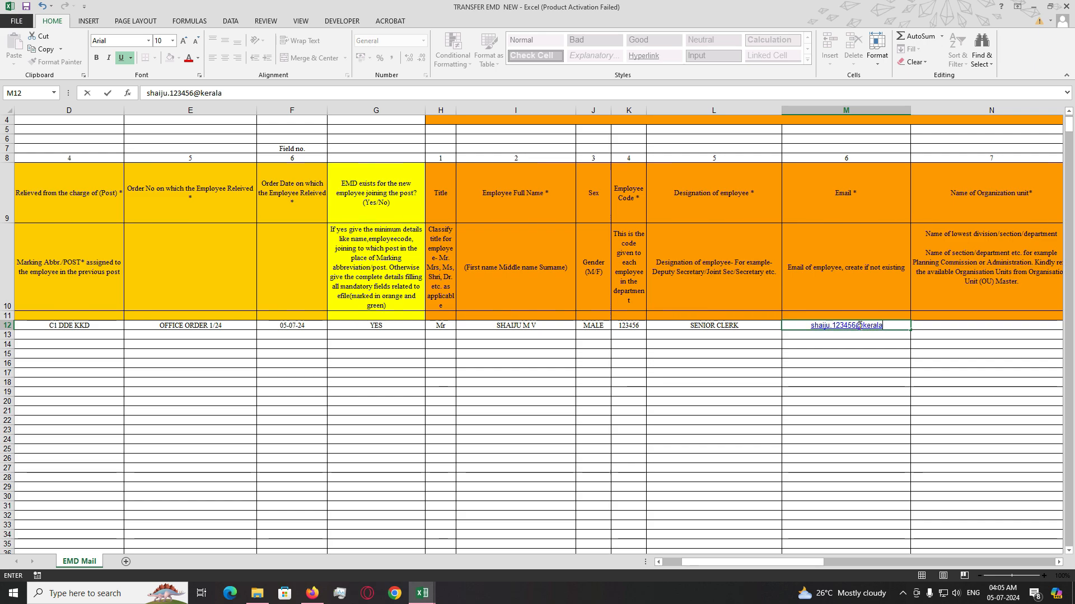
key("Tab")
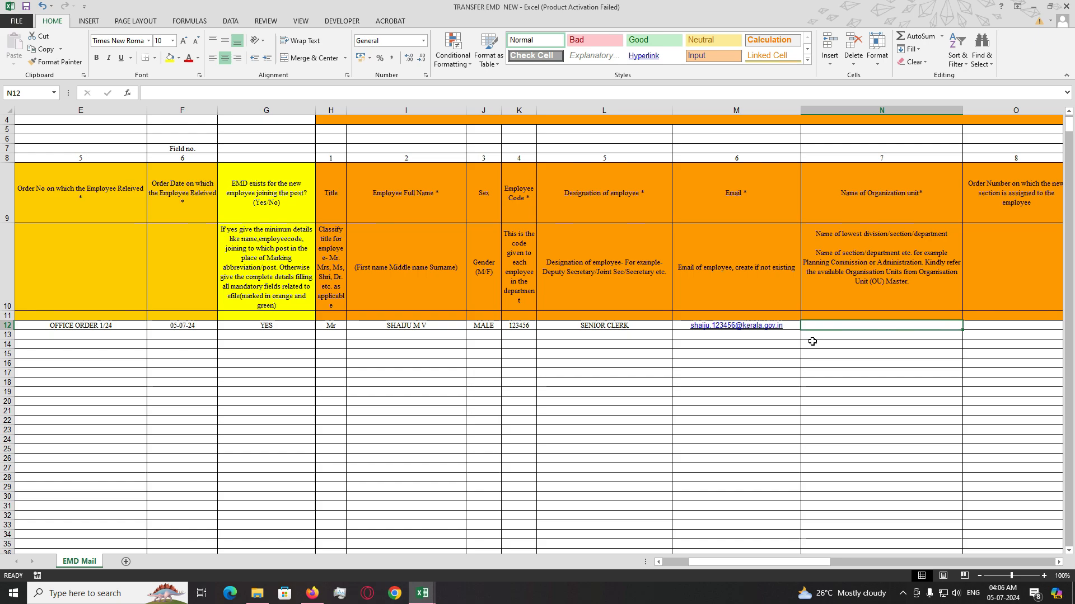
- Enter organisation unit DDE KKD in N12
left_click(758, 198)
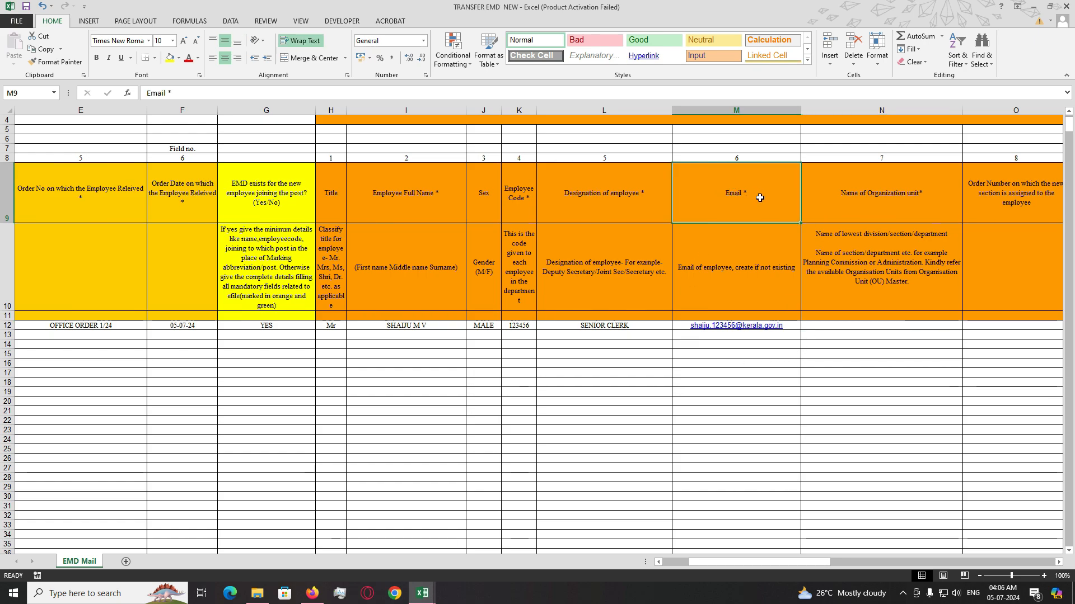
left_click(842, 324)
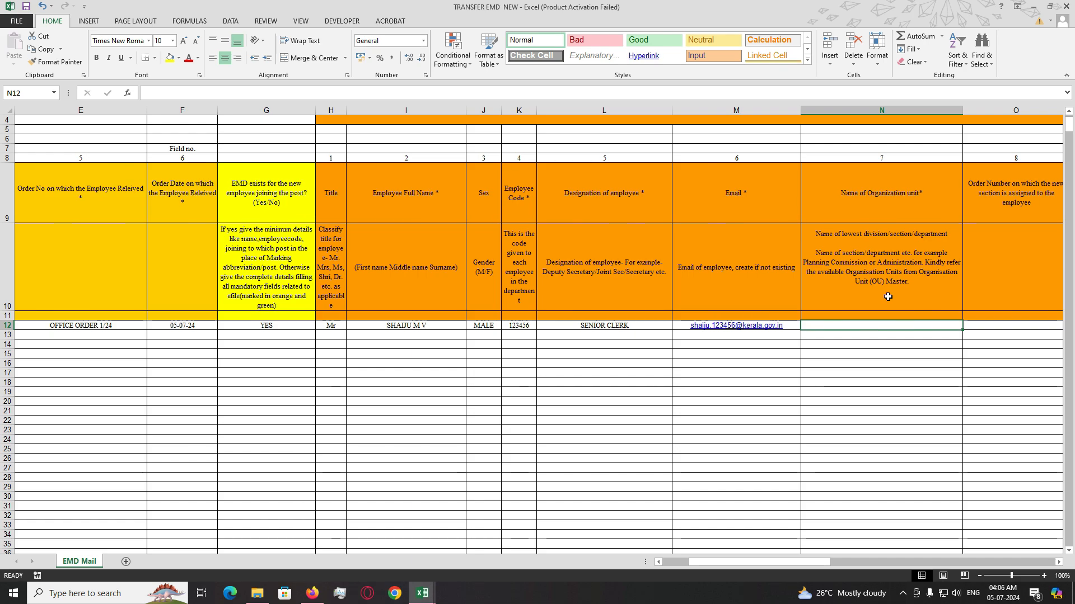
type("DDE")
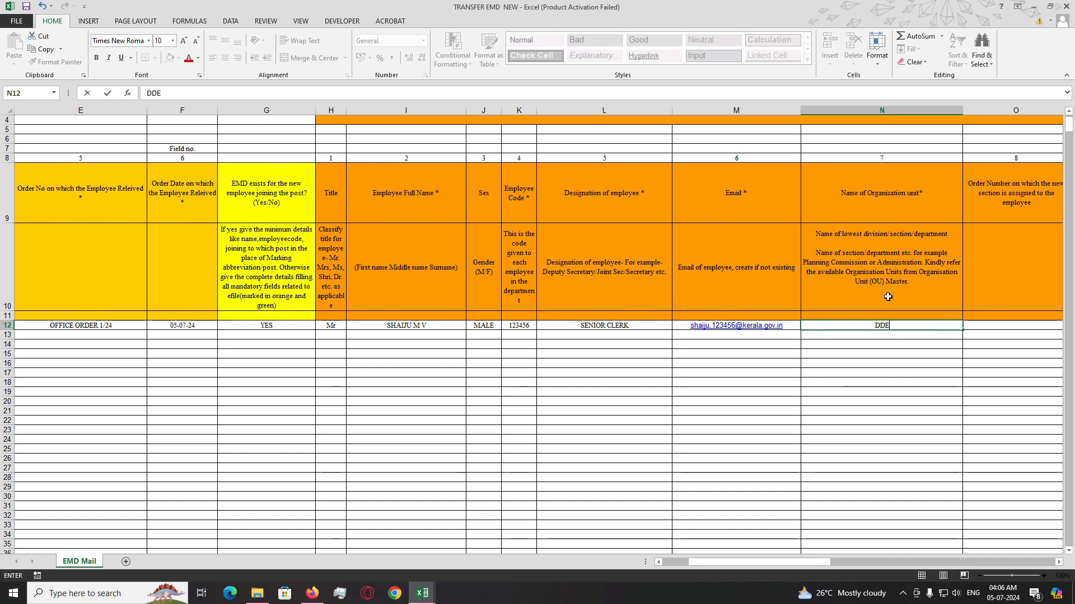
type(" KKD")
key("Tab")
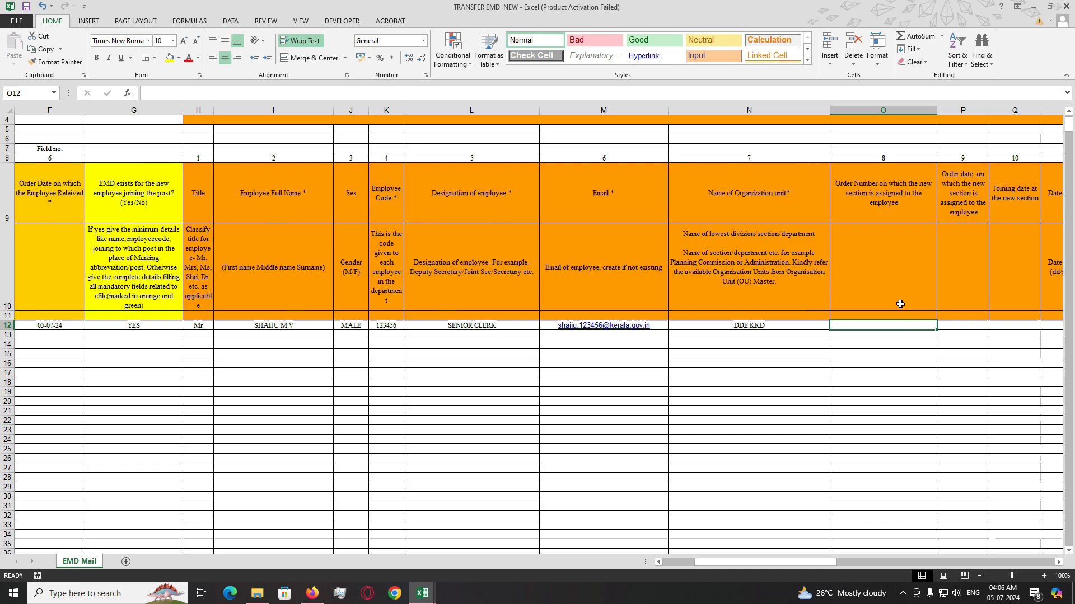
- Copy the order number and order date from E12:F12 into O12:P12
left_click_drag(764, 562, 733, 562)
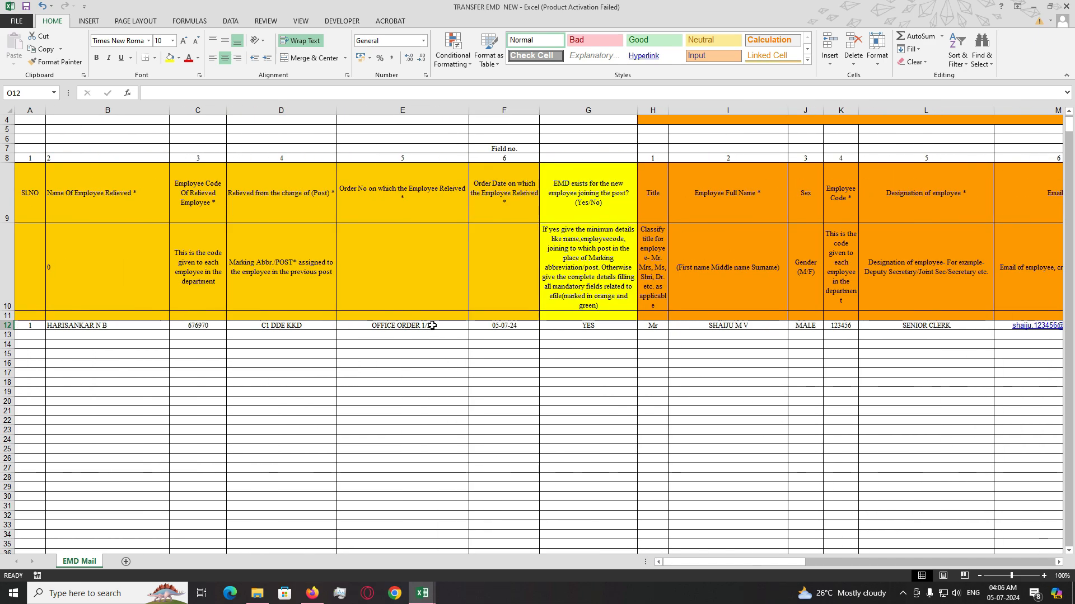
left_click_drag(431, 326, 486, 331)
left_click(548, 348)
left_click(496, 355)
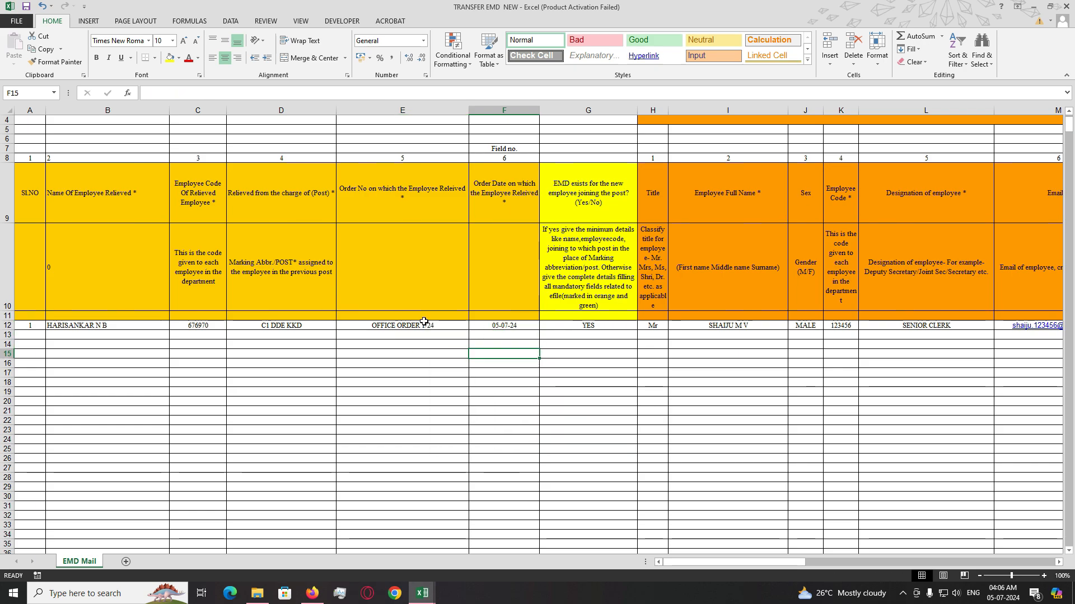
left_click(427, 325)
left_click(488, 325, "shift")
key("ctrl+c")
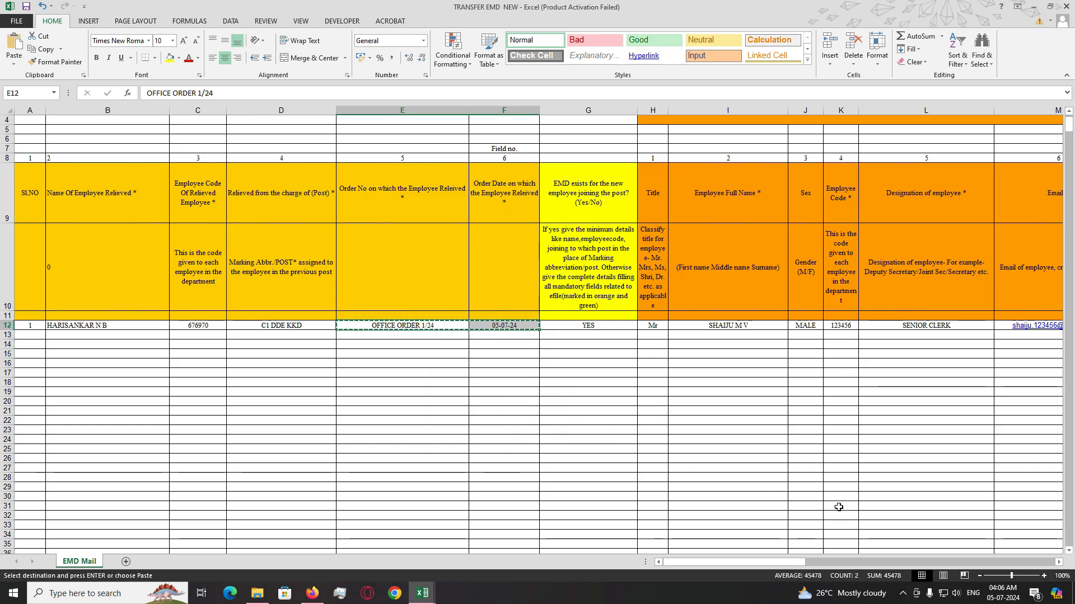
left_click_drag(789, 564, 846, 567)
left_click(587, 327)
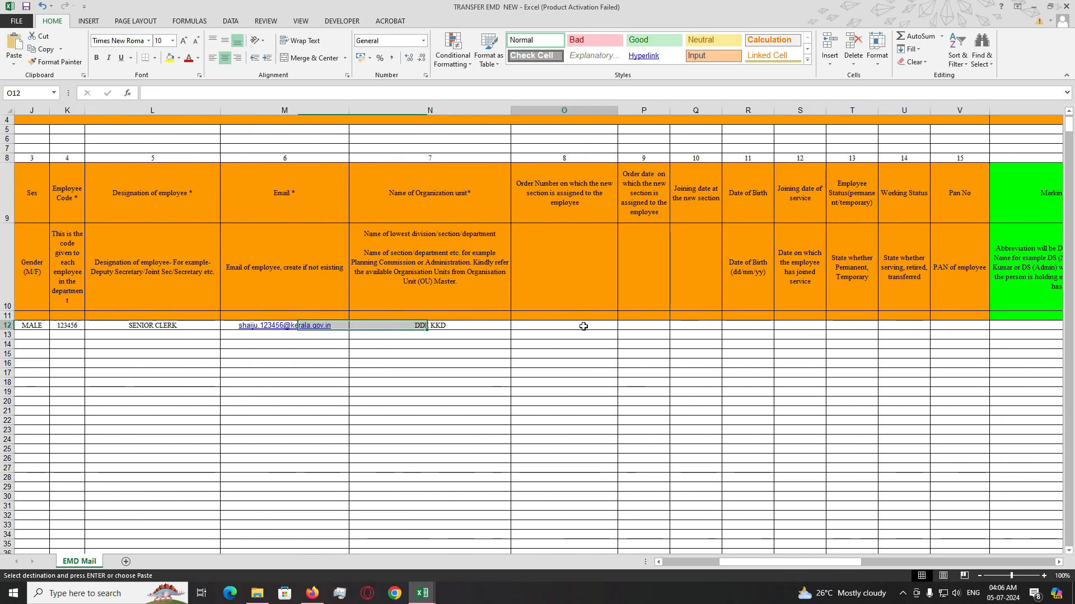
key("ctrl+v")
left_click(683, 453)
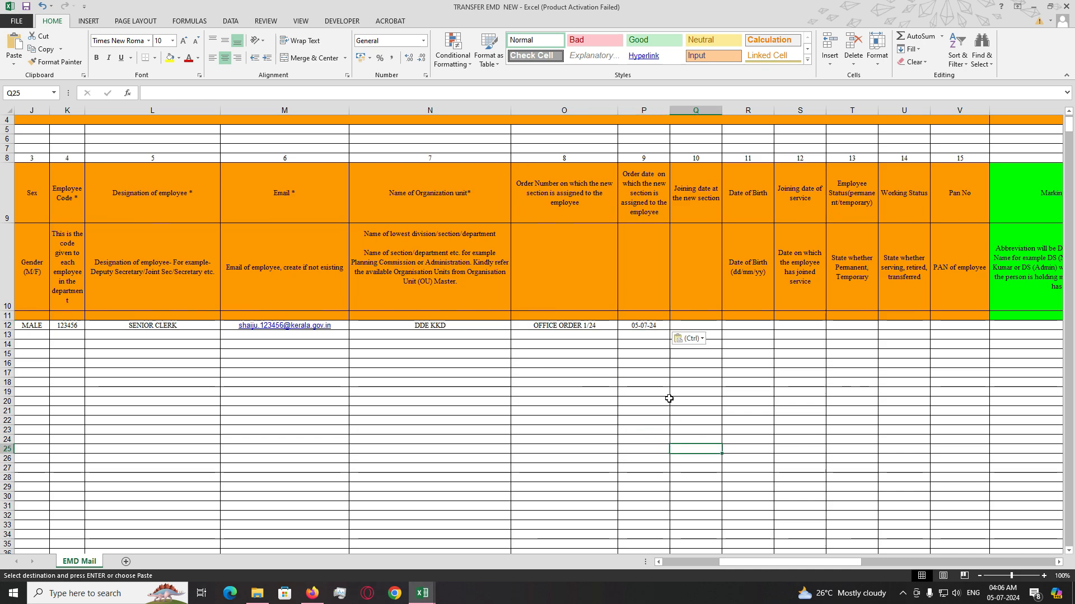
left_click(568, 329)
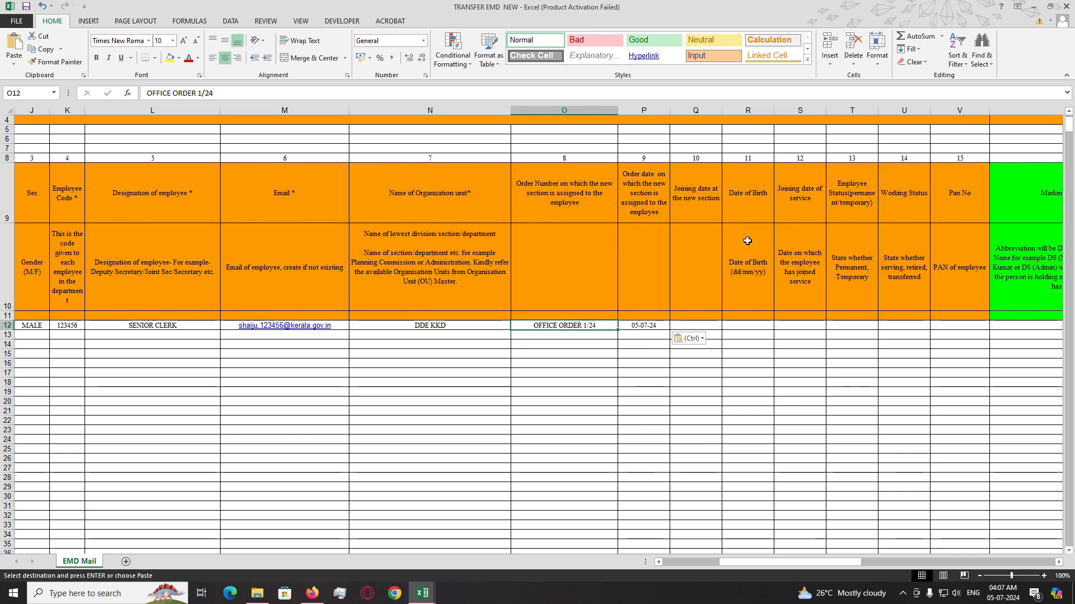
- Enter the joining date 04-07-2024 in Q12
left_click(813, 343)
left_click(697, 325)
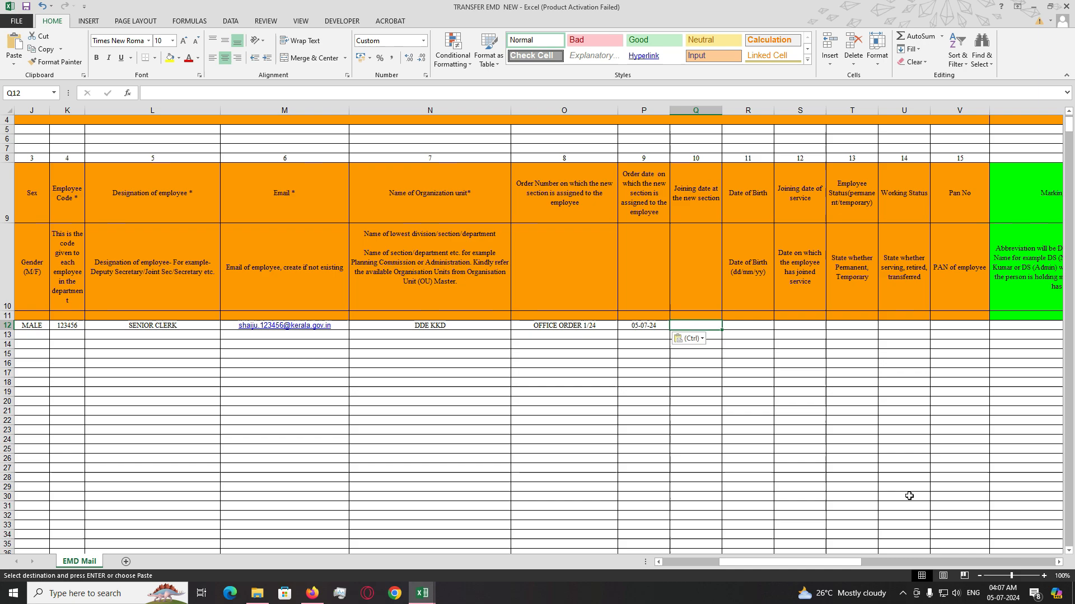
key("ctrl+v")
type("04")
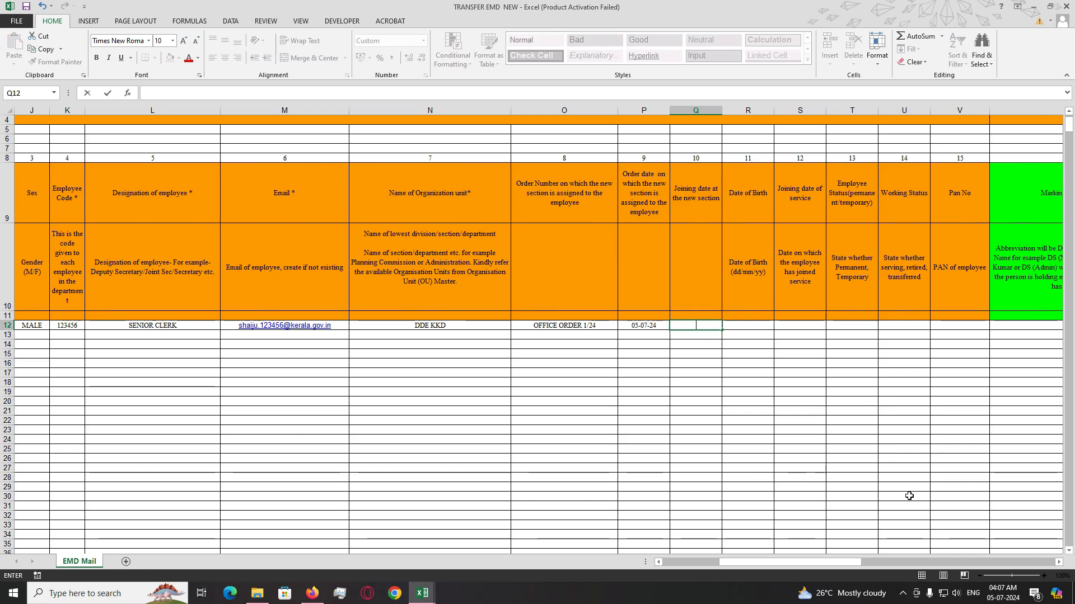
type("-0")
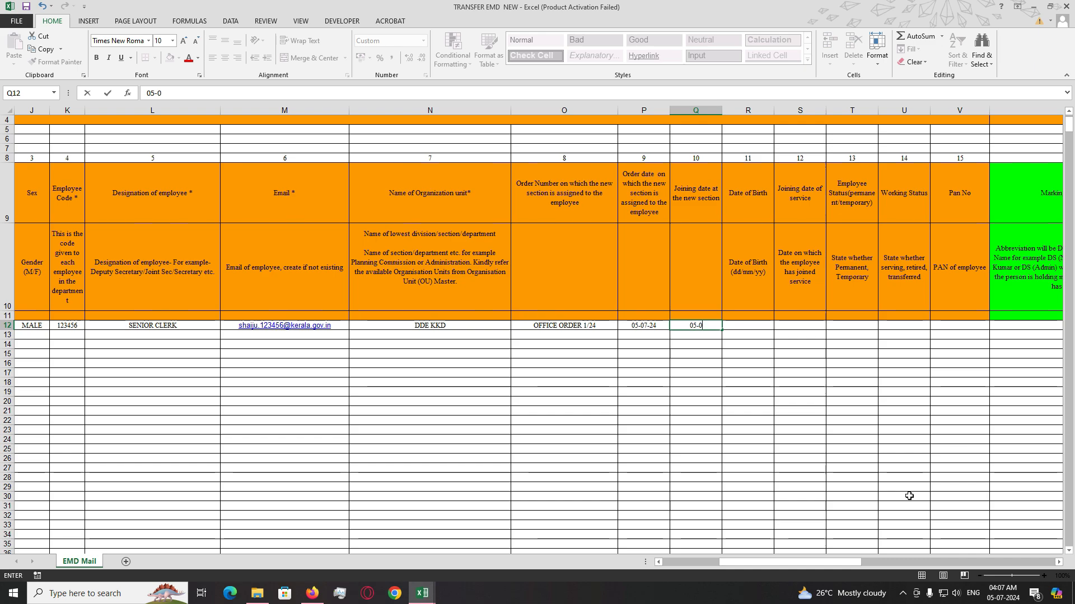
type("7-2024")
- Confirm the 05-07-24 joining date and review the date of birth and name-to-designation headers
left_click(740, 324)
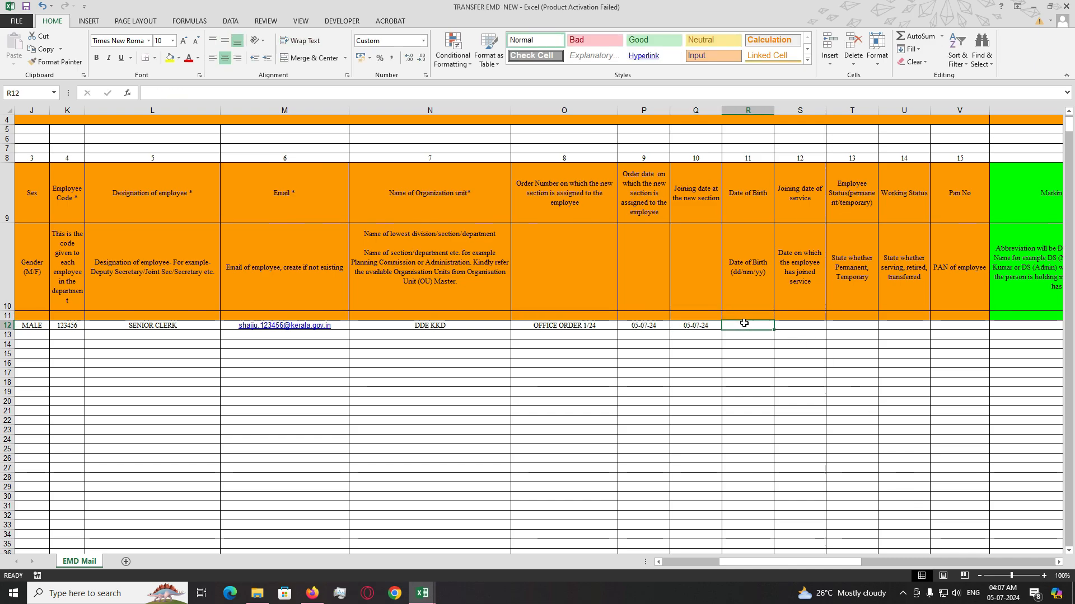
left_click_drag(729, 188, 903, 270)
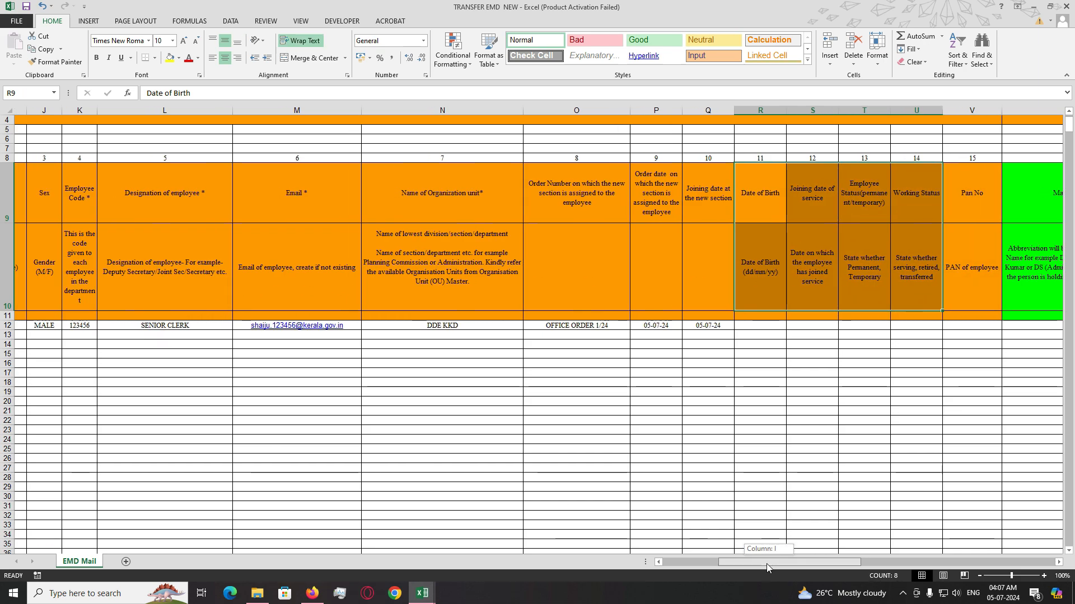
left_click_drag(767, 563, 736, 565)
left_click_drag(395, 210, 611, 276)
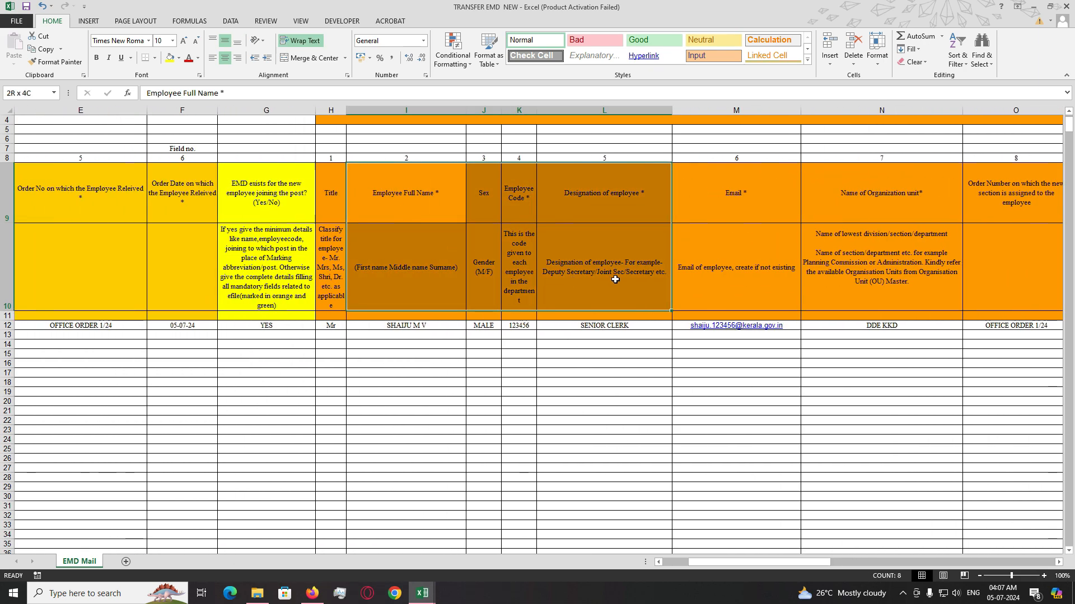
left_click_drag(376, 328, 483, 327)
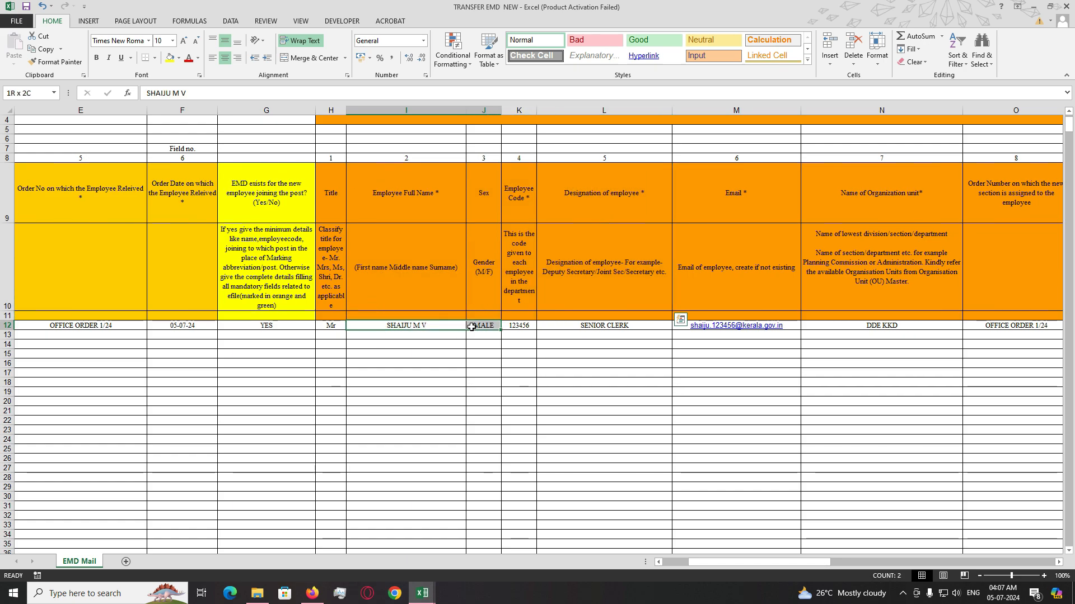
left_click_drag(813, 566, 868, 565)
left_click(435, 330)
type("01-05-19")
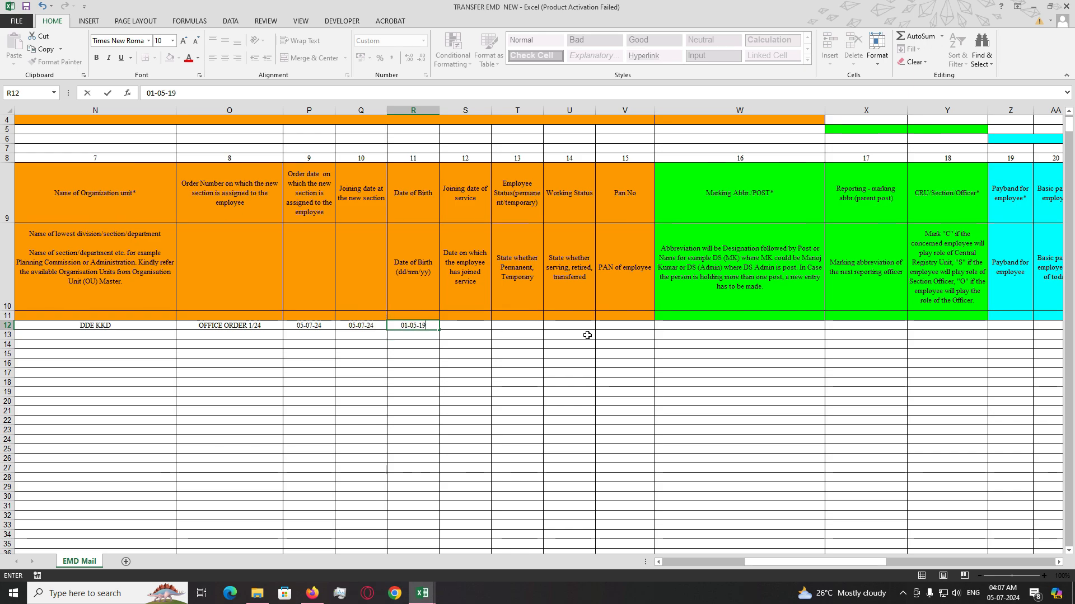
key("Tab")
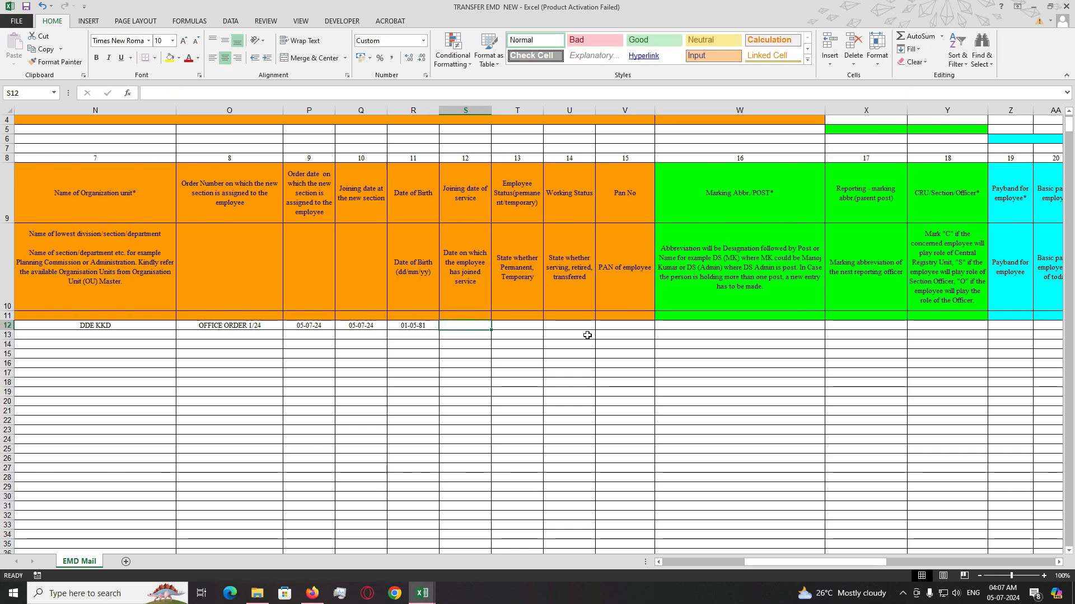
type("28-05-20")
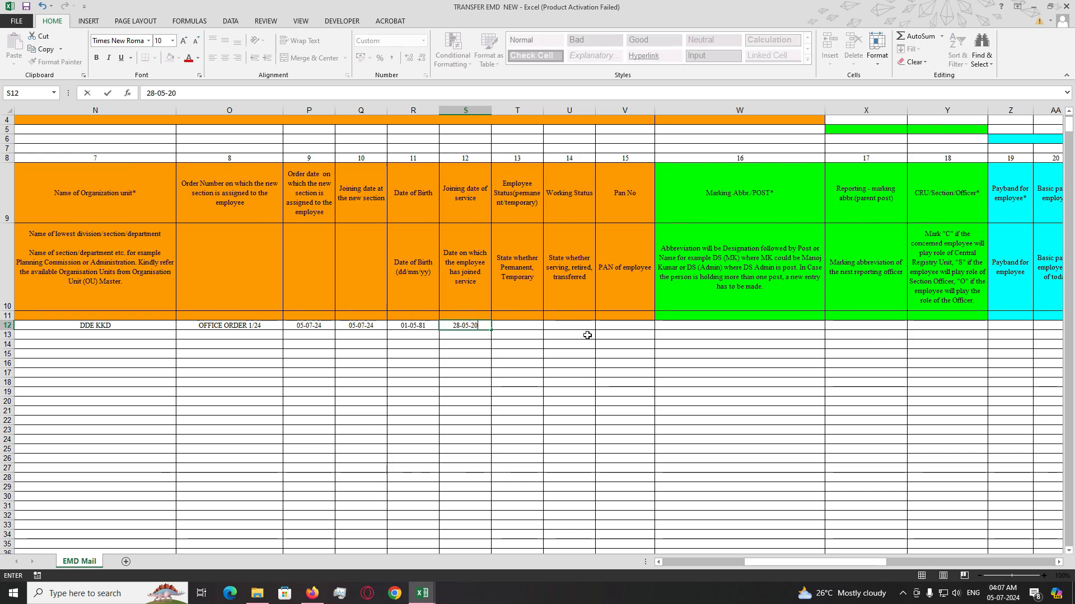
type("03")
key("Tab")
type("permen")
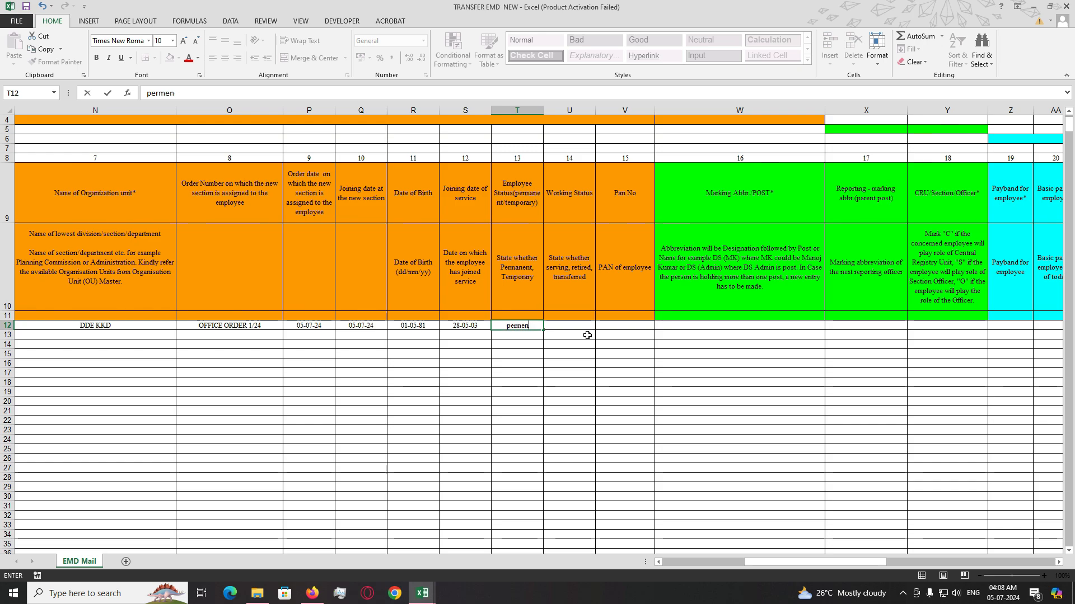
key("BackSpace")
key("BackSpace")
key("BackSpace")
key("BackSpace")
key("BackSpace")
key("BackSpace")
type("PERMENET")
key("Tab")
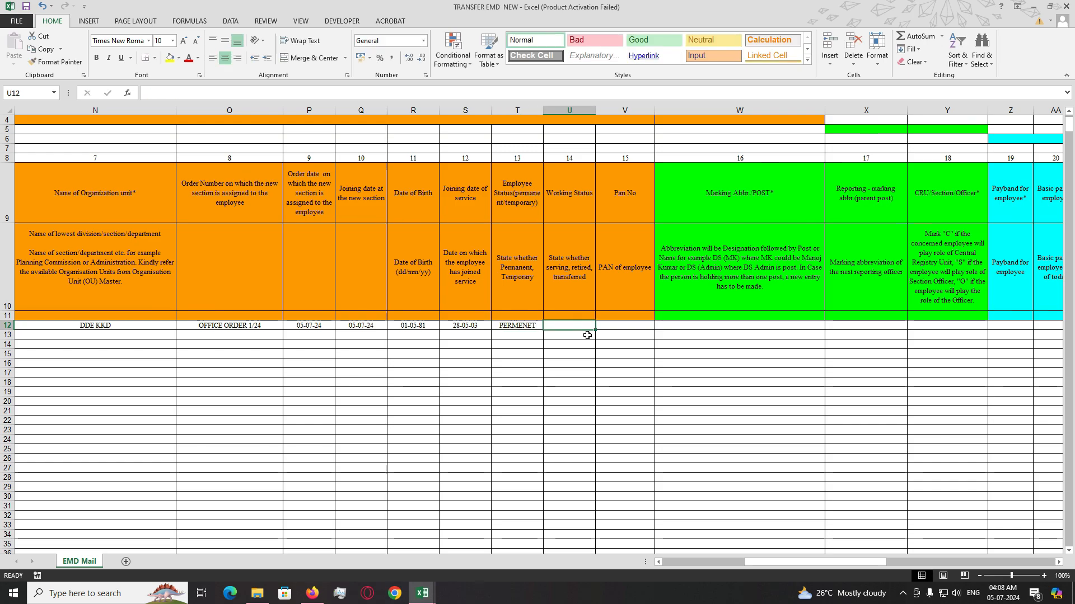
type("SERVING")
key("Tab")
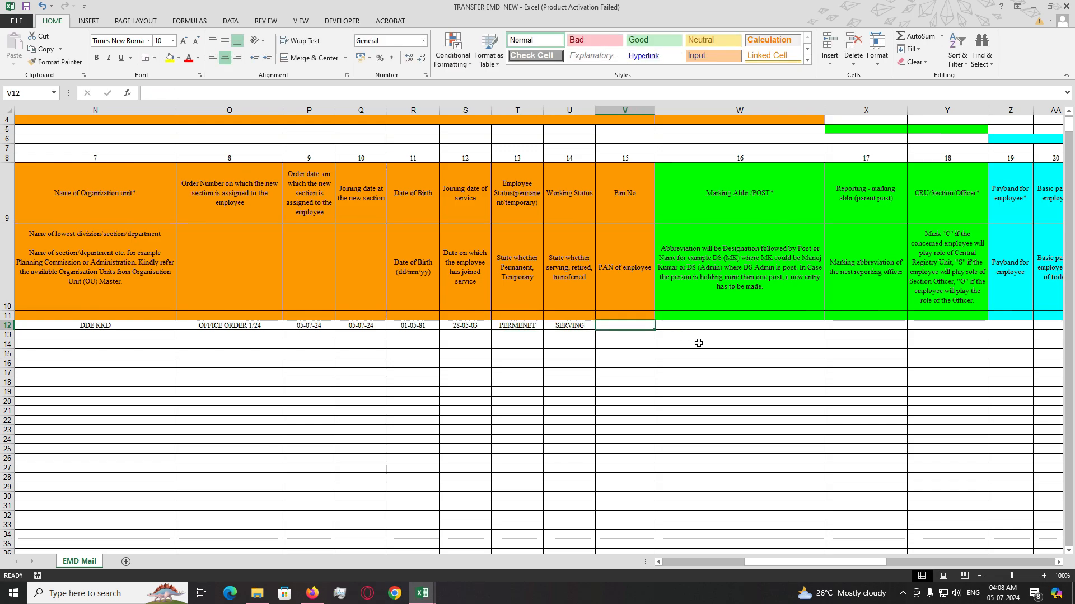
- Review the green Marking Abbr./POST and reporting abbreviation header cells
left_click(718, 329)
mouse_move(866, 564)
left_mouse_down()
mouse_move(829, 567)
mouse_move(873, 569)
left_mouse_up()
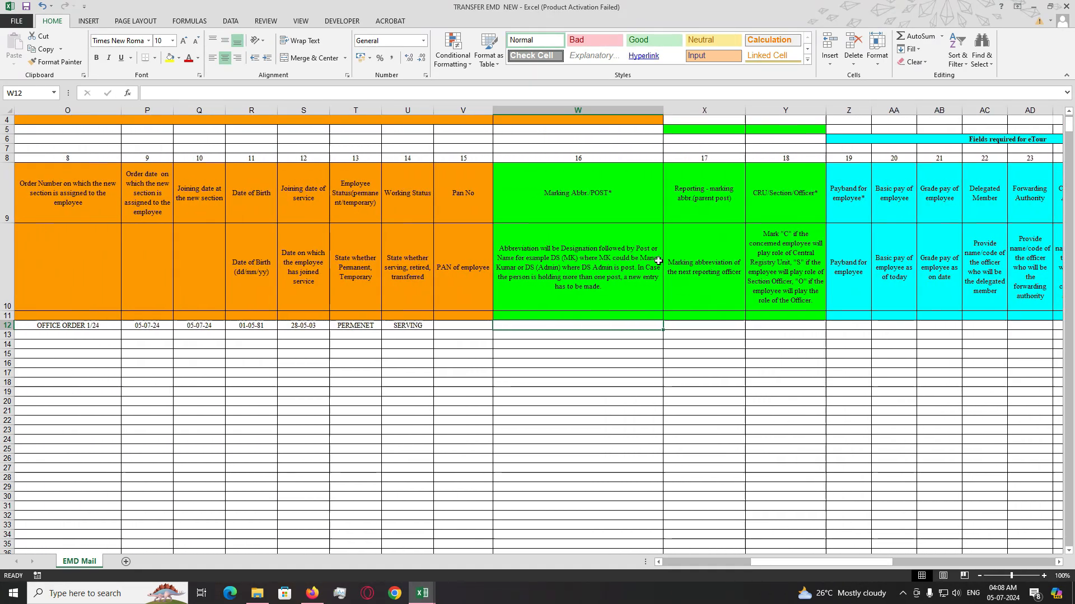
left_click(596, 208)
left_click_drag(596, 208, 792, 313)
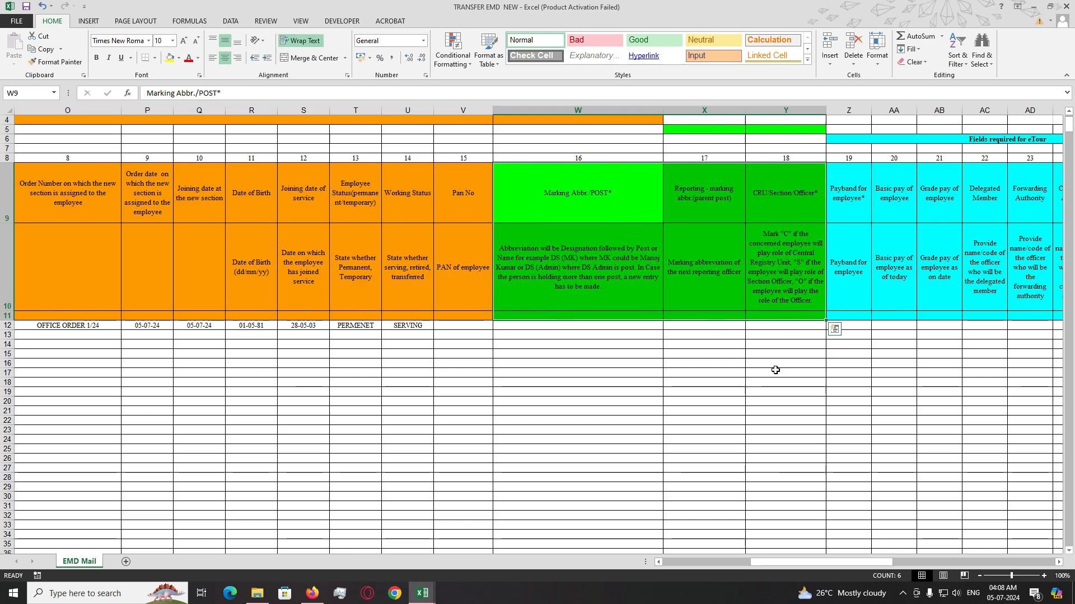
left_click(776, 369)
left_click_drag(596, 214, 730, 300)
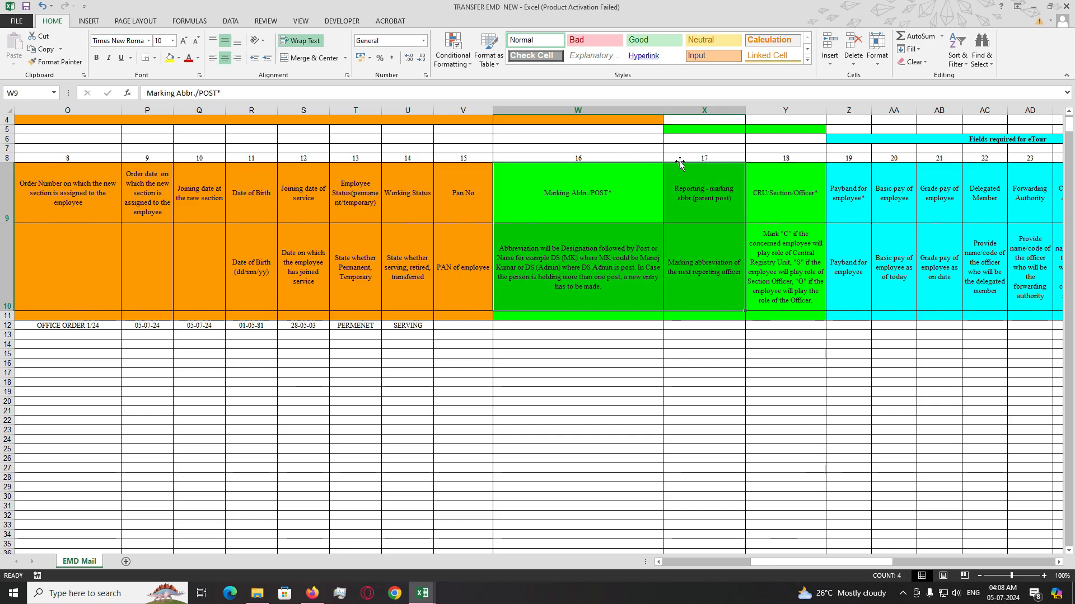
left_click(785, 316)
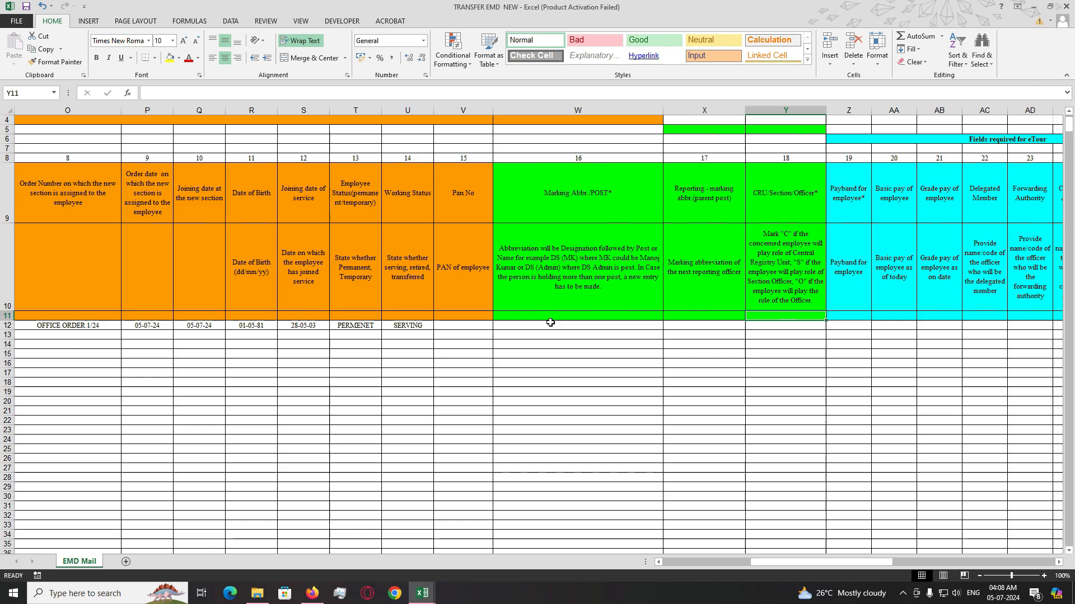
- Enter C1 DDE KKD in W12 under Marking Abbr./POST and verify it
left_click(555, 325)
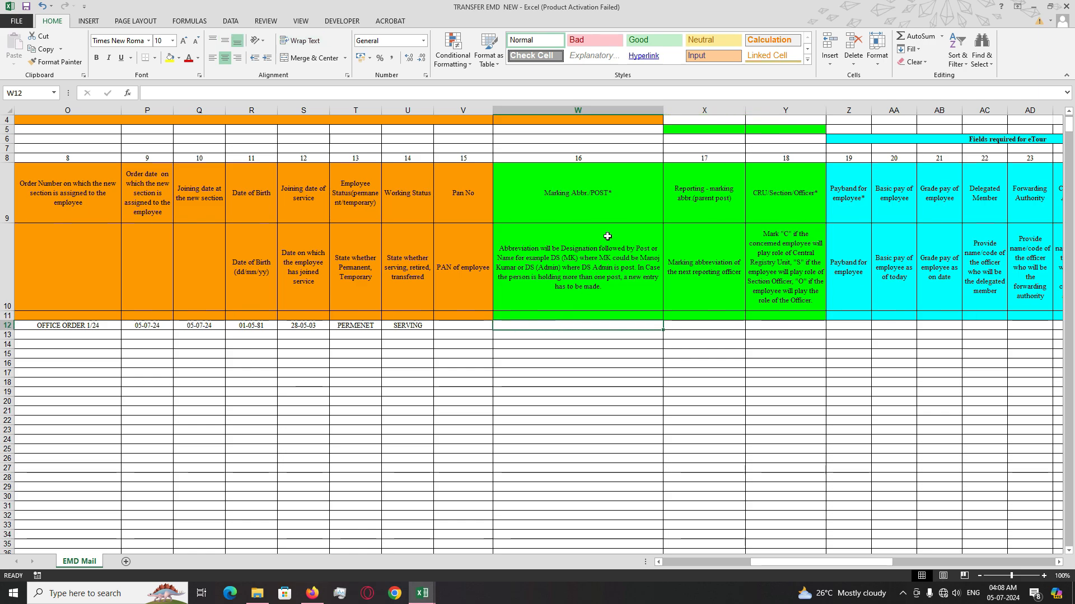
left_click(600, 212)
left_click(598, 327)
type("C")
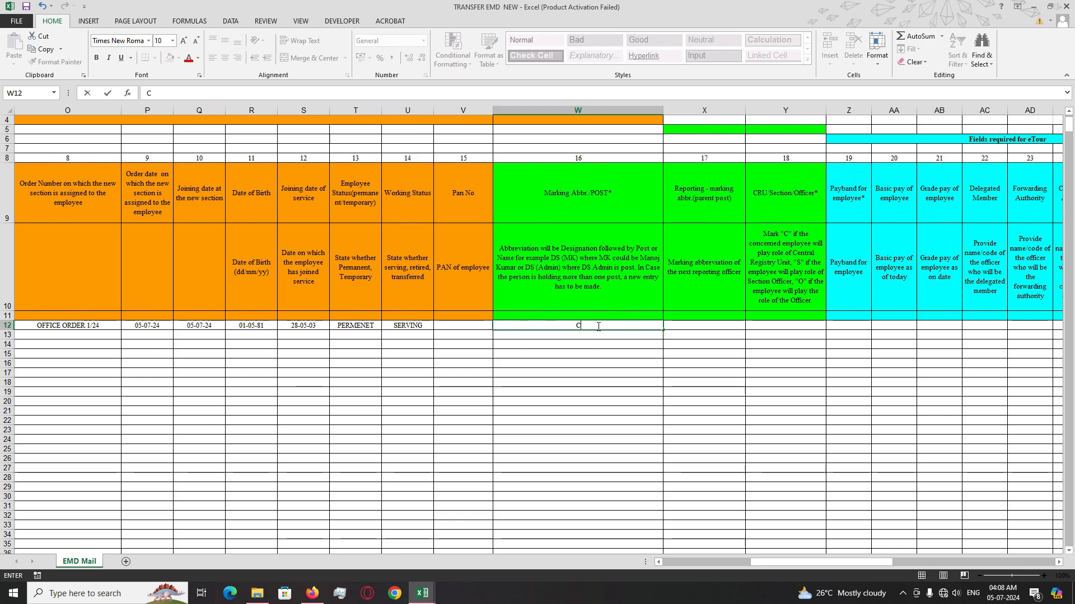
type("1 DDE KKD")
left_click(613, 363)
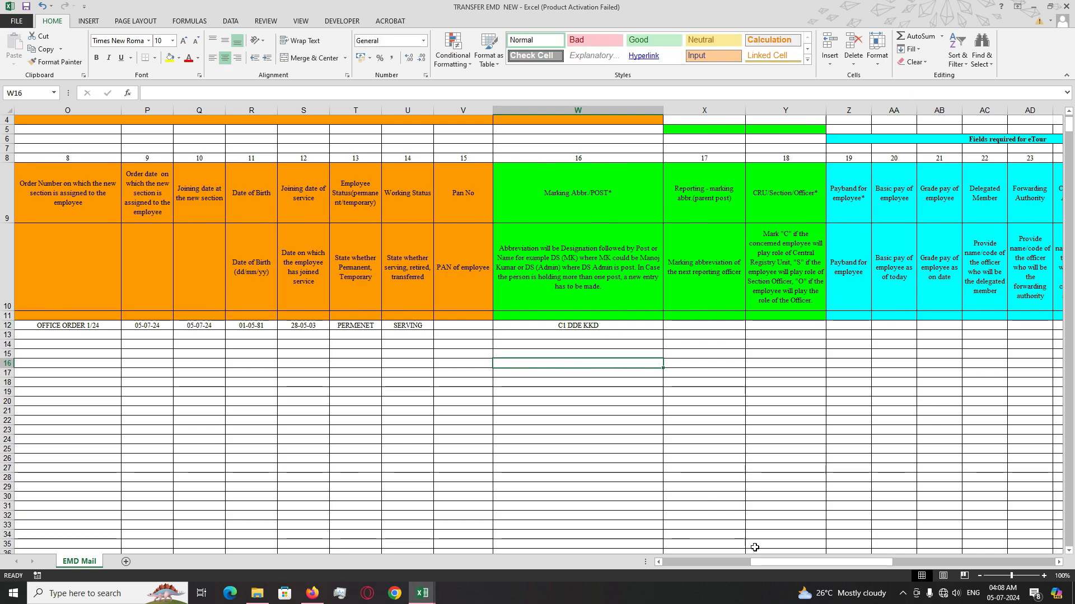
left_click_drag(794, 563, 784, 565)
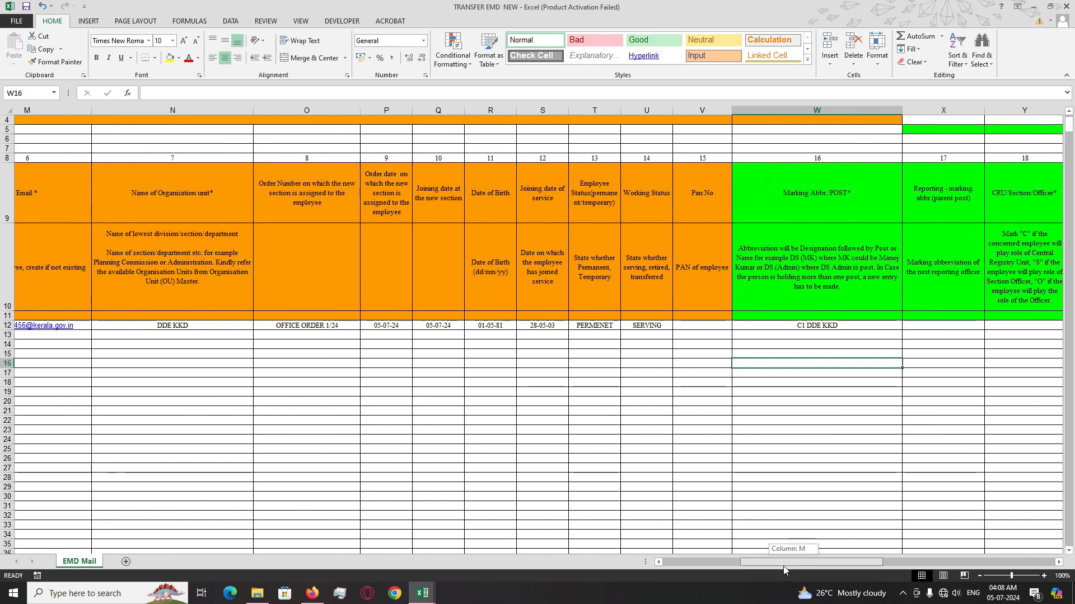
mouse_move(784, 566)
left_mouse_down()
mouse_move(771, 567)
mouse_move(793, 565)
left_mouse_up()
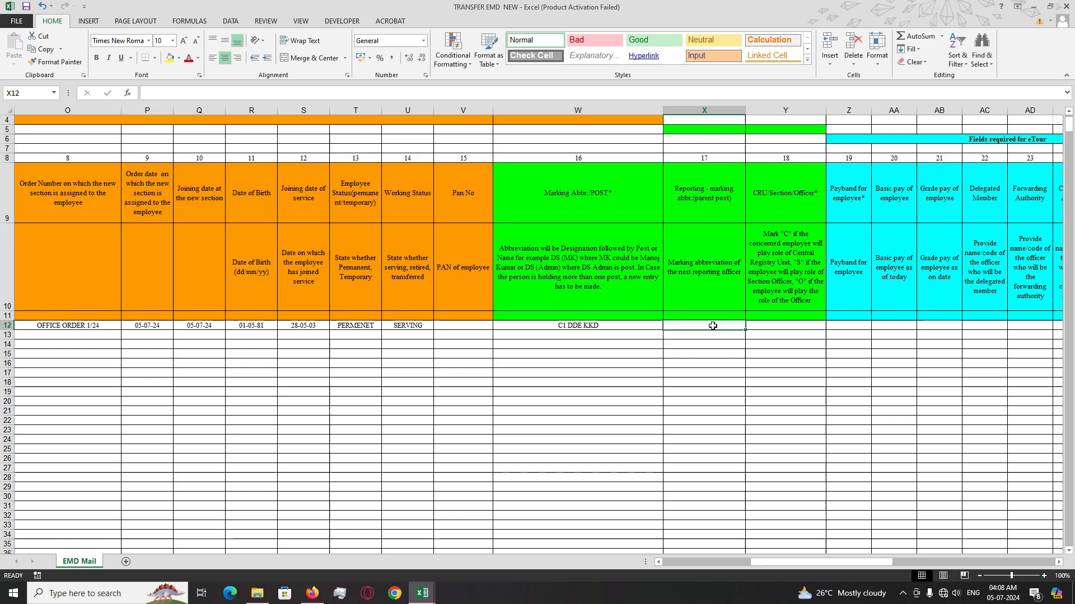
left_click(638, 325)
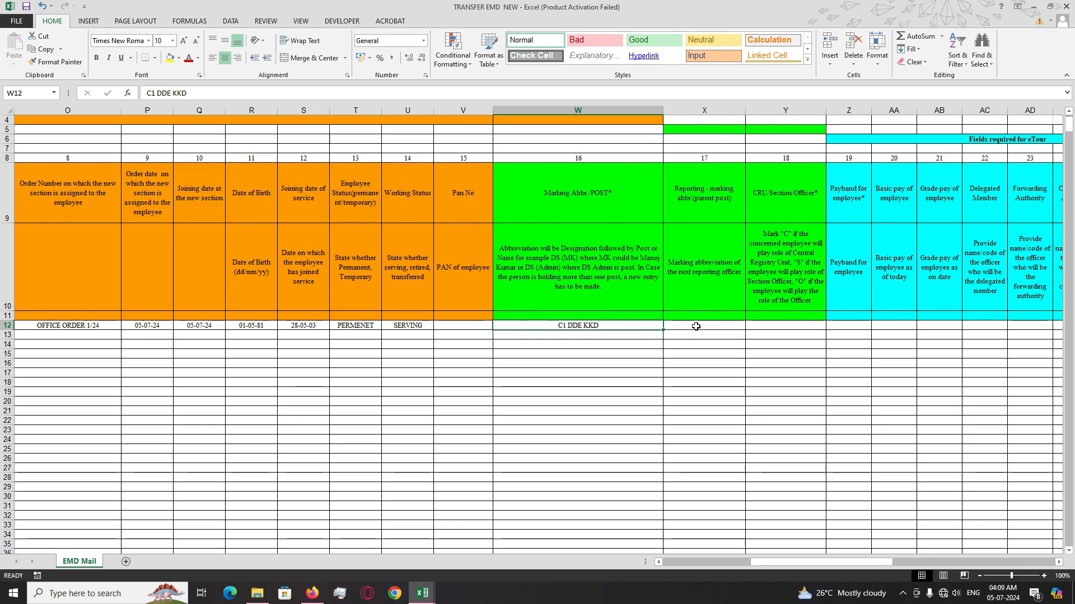
left_click(696, 326)
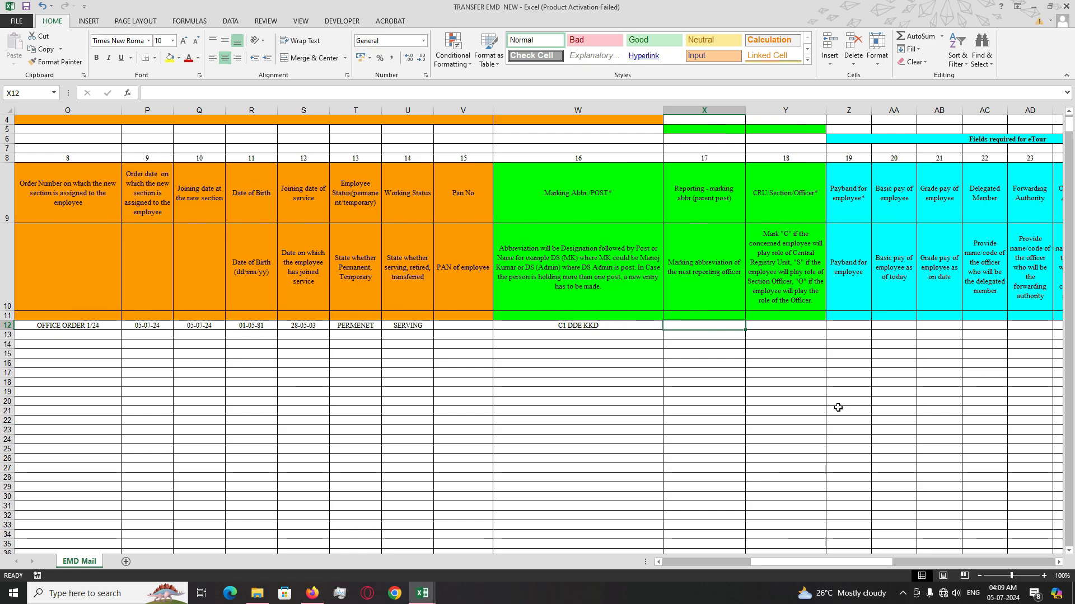
- Type SUPDT C DDE KKD into X12 and check it beside C1 DDE KKD
type("S")
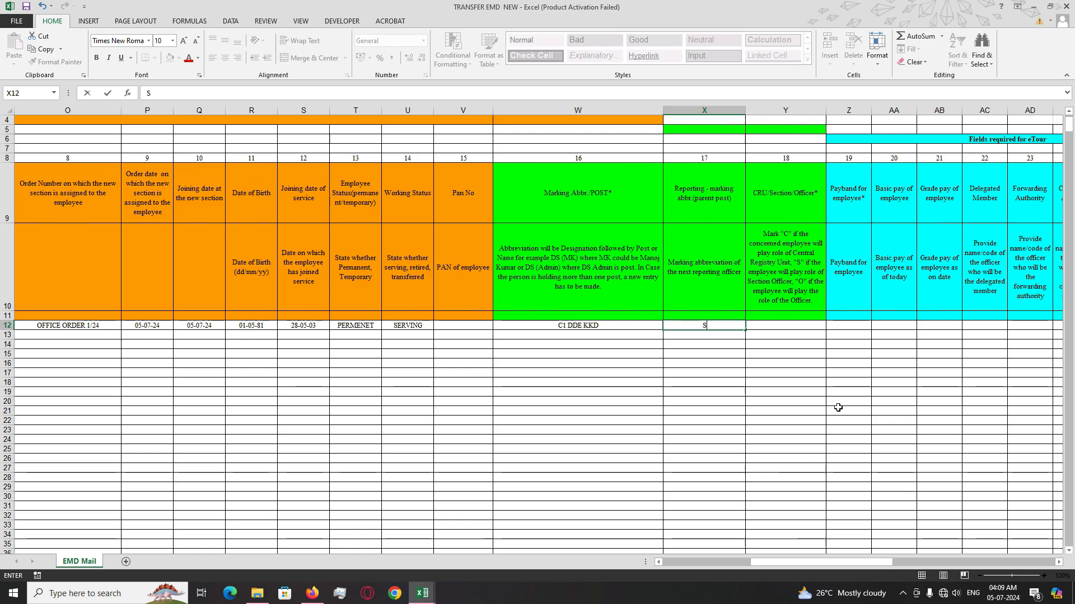
type("UPDT")
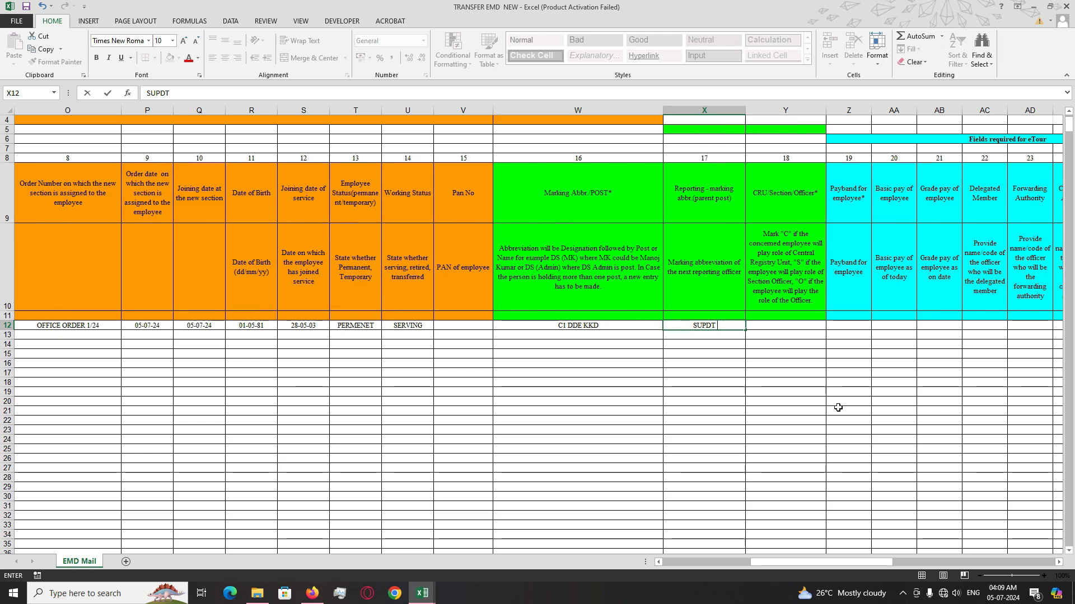
type(" C DDE KKD")
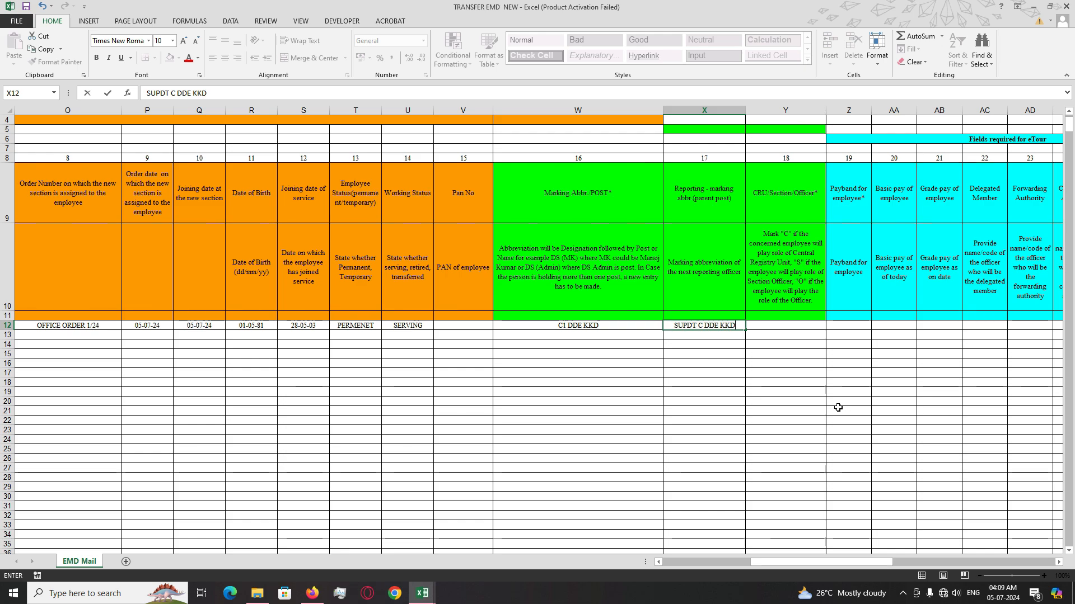
left_click(768, 430)
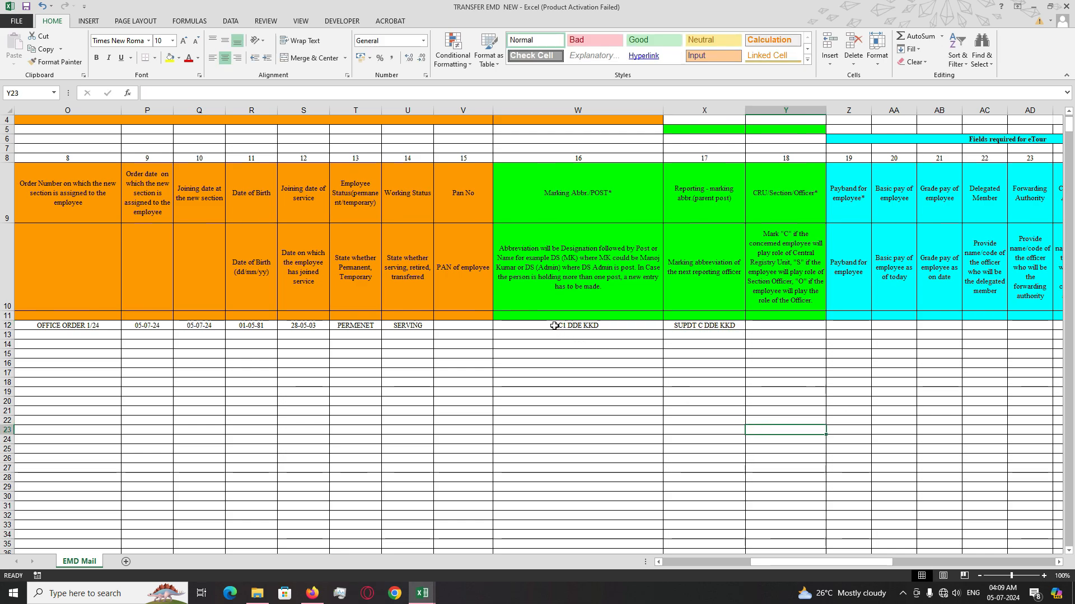
left_click(557, 326)
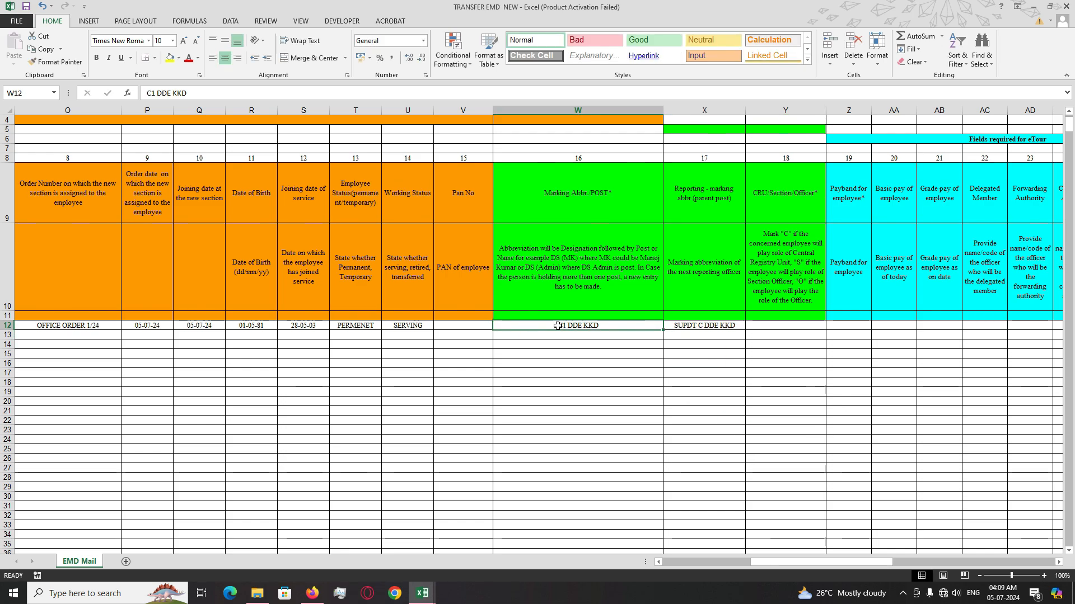
left_click(730, 326)
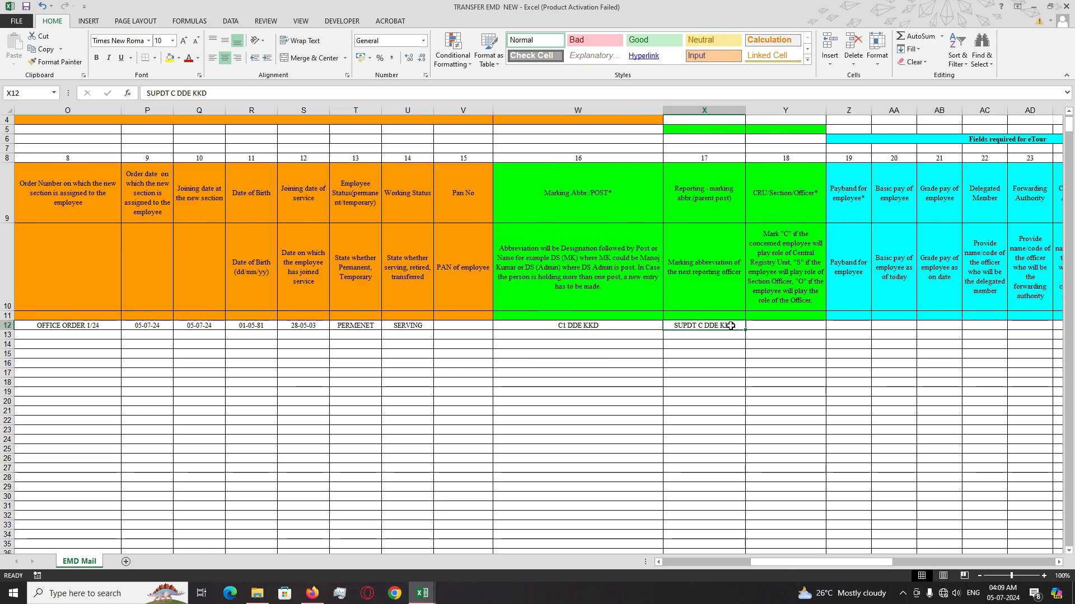
left_click(667, 373)
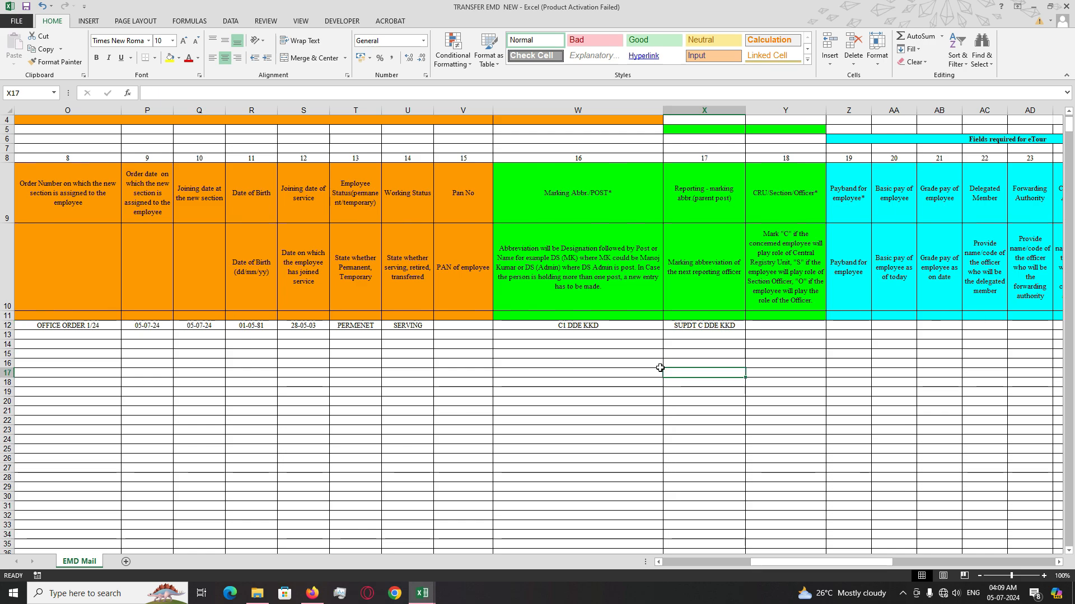
left_click(578, 352)
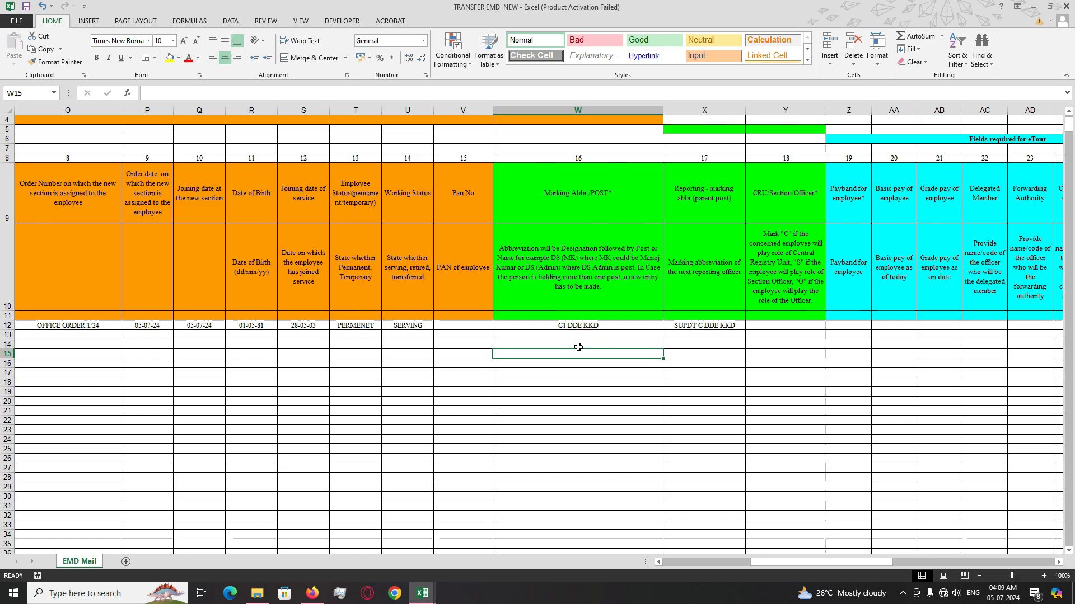
type("A")
key("BackSpace")
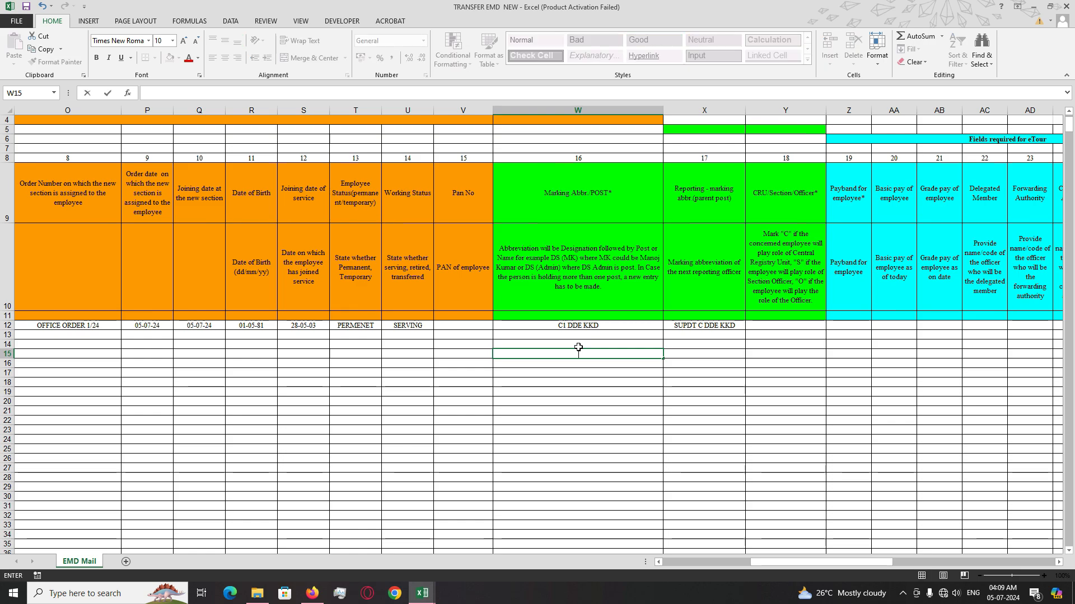
type("A")
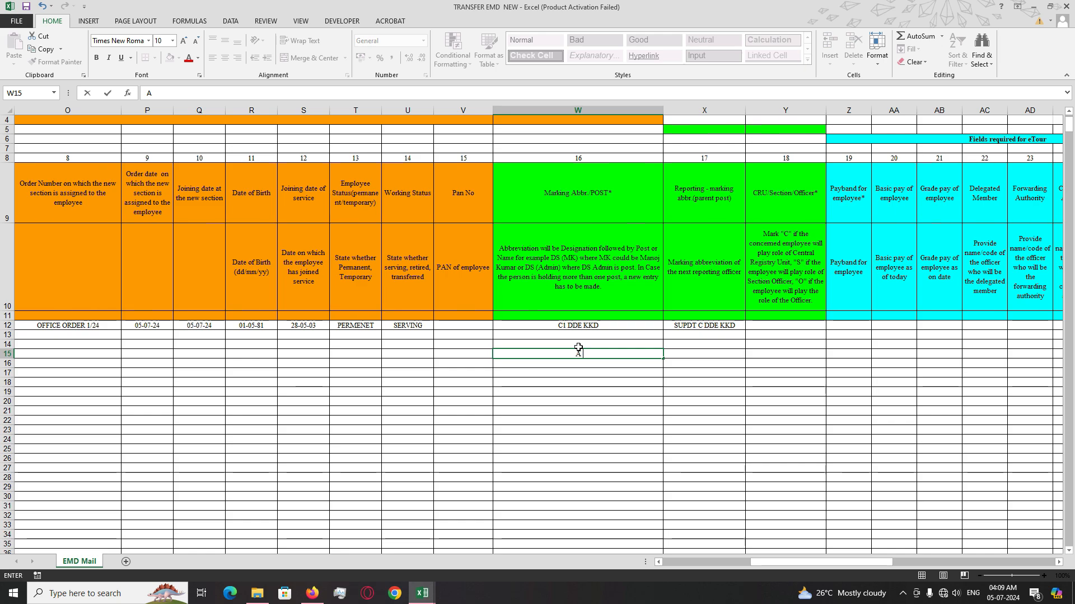
type(" AEO MKM")
left_click(697, 355)
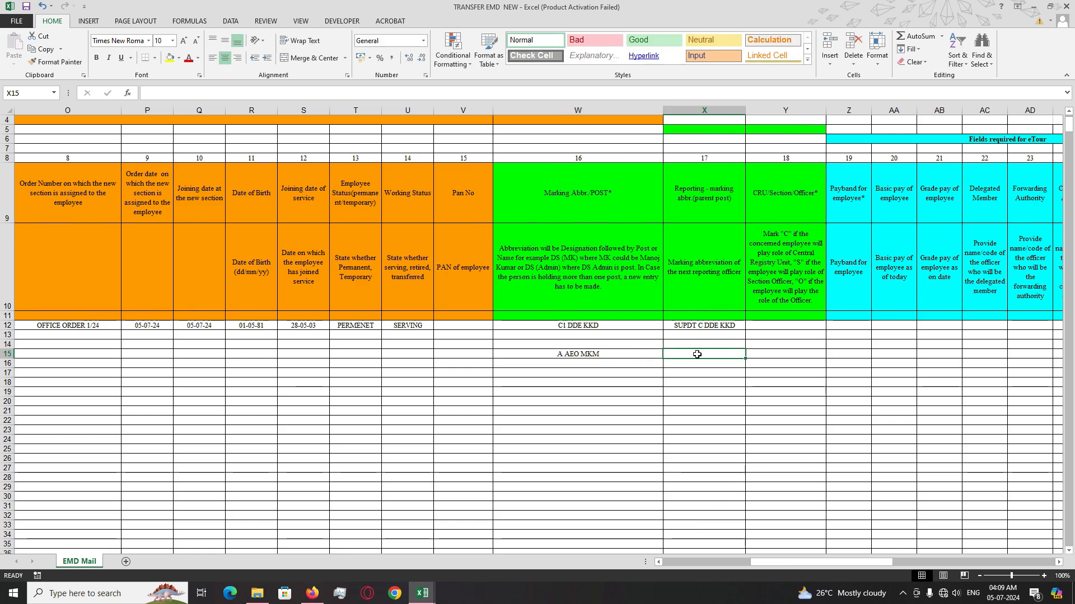
type("SUP")
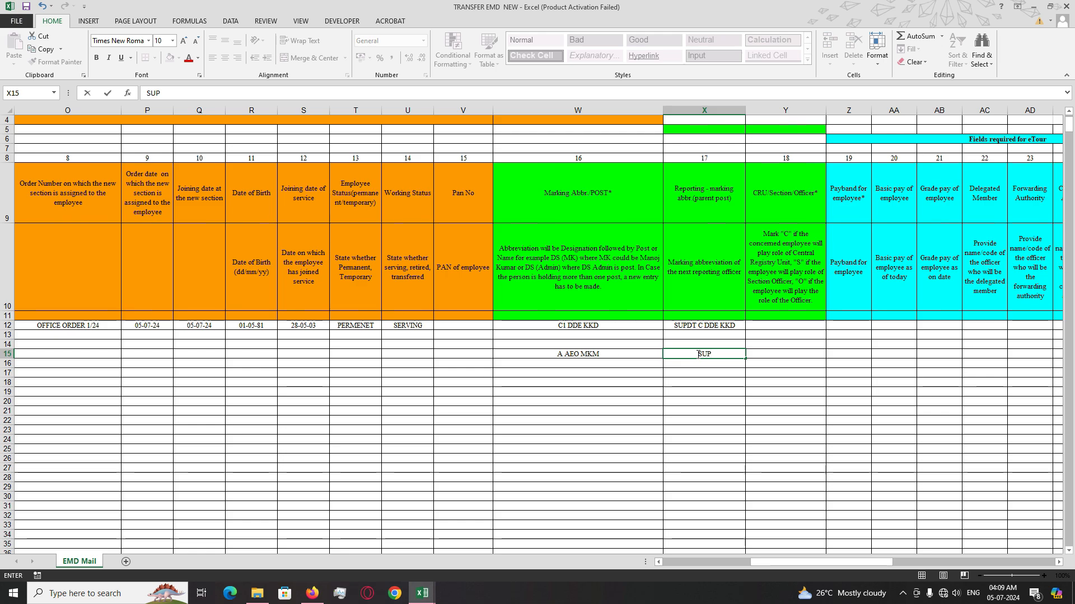
key("BackSpace")
key("BackSpace")
type("UPDT AEO MKM")
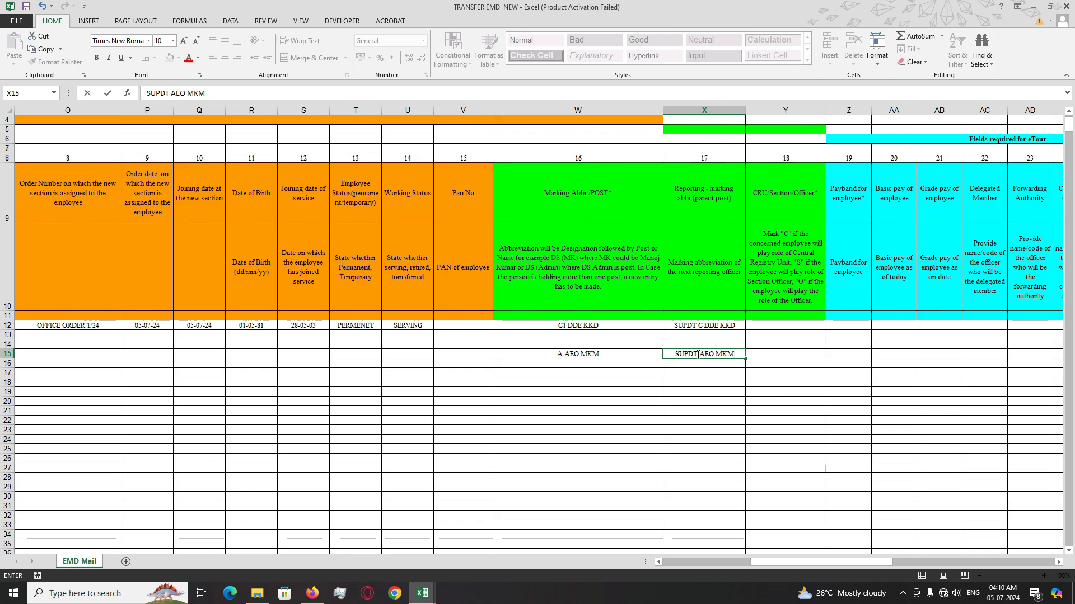
key("Return")
left_click(598, 353)
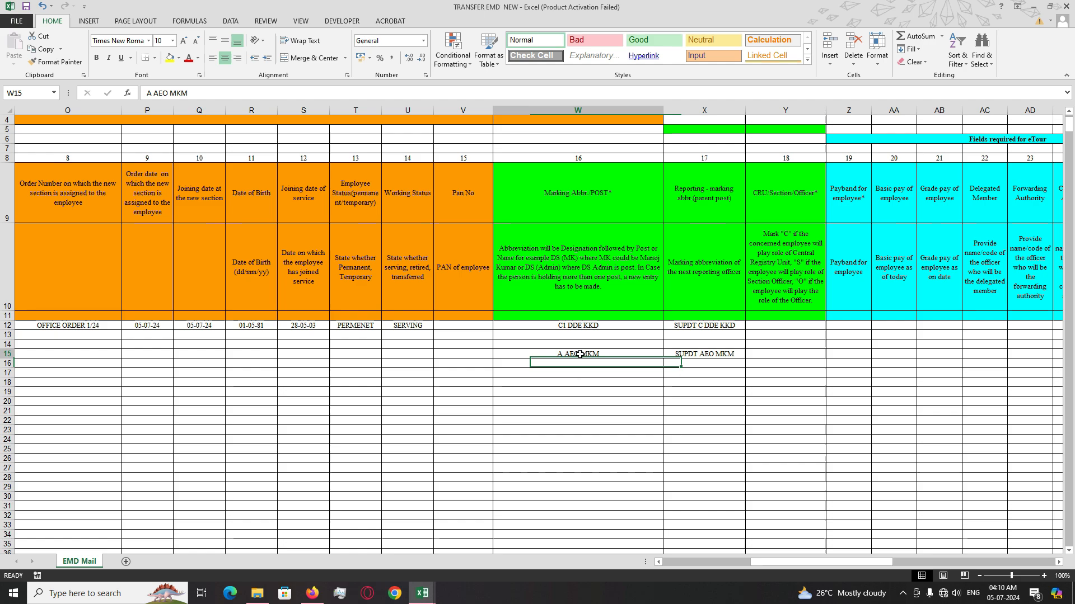
left_click_drag(750, 355, 519, 356)
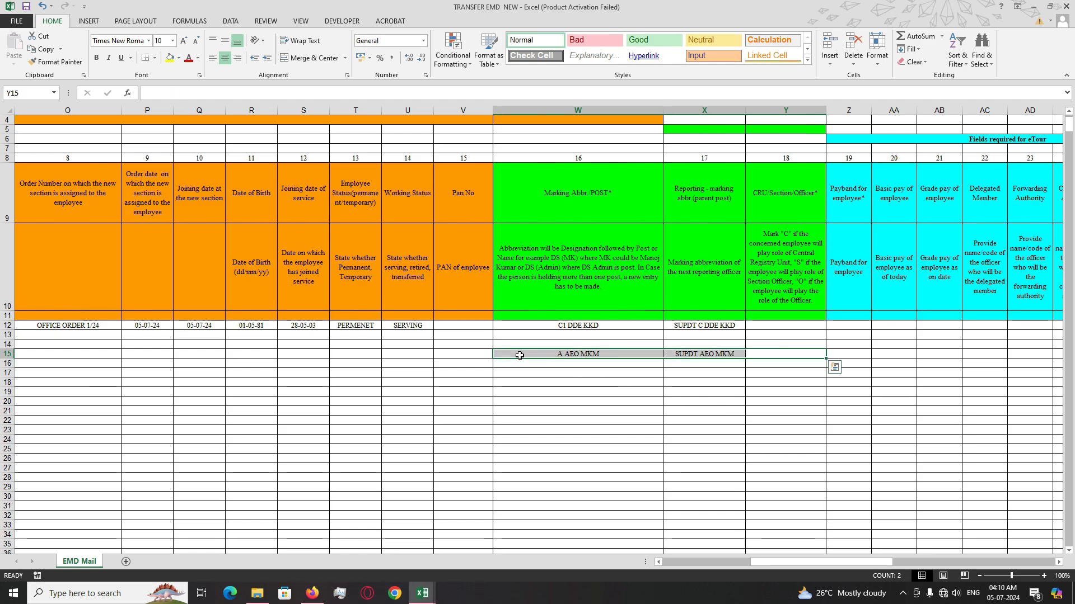
key("Delete")
left_click(519, 356)
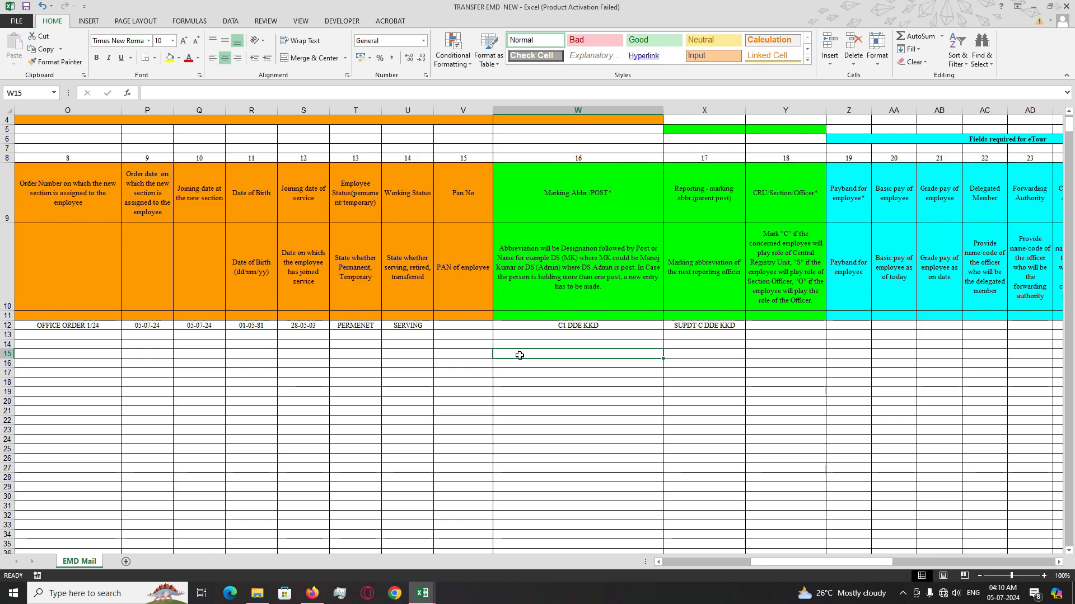
type("SUPDT")
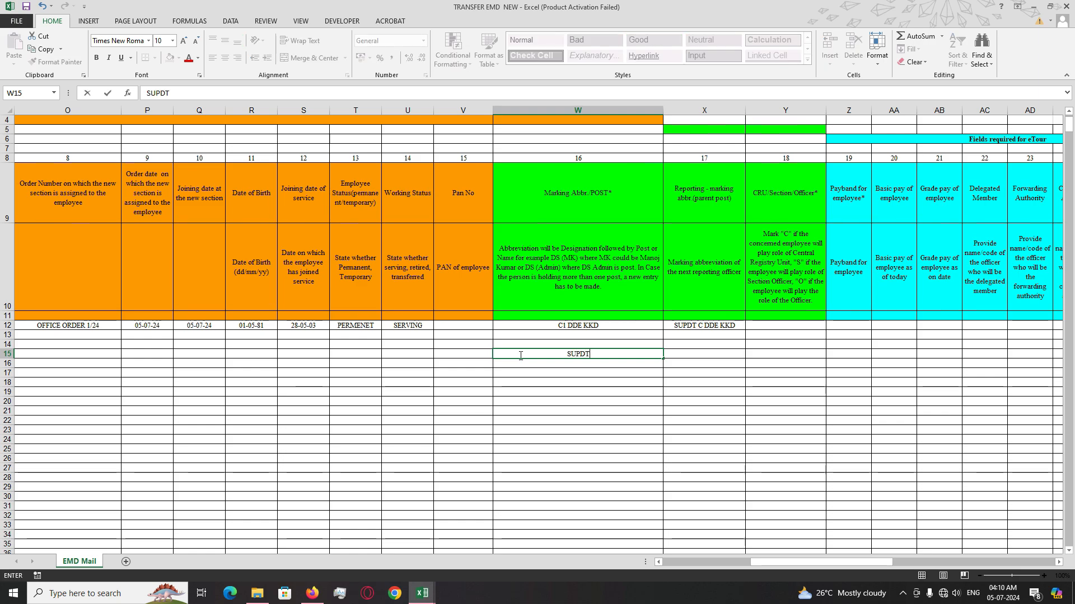
type(" AEO")
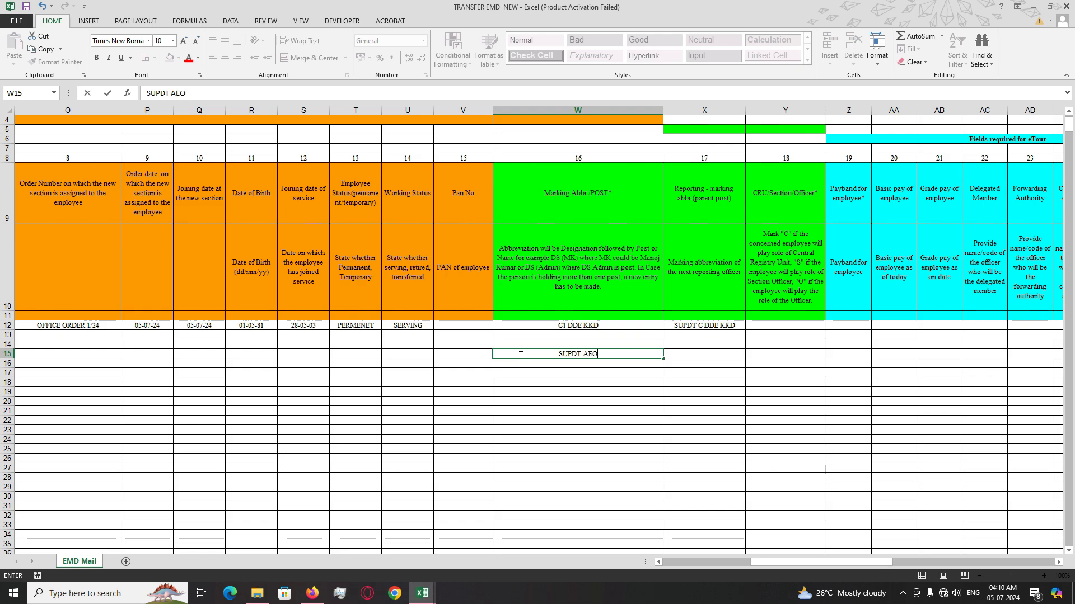
type(" MKM")
key("Tab")
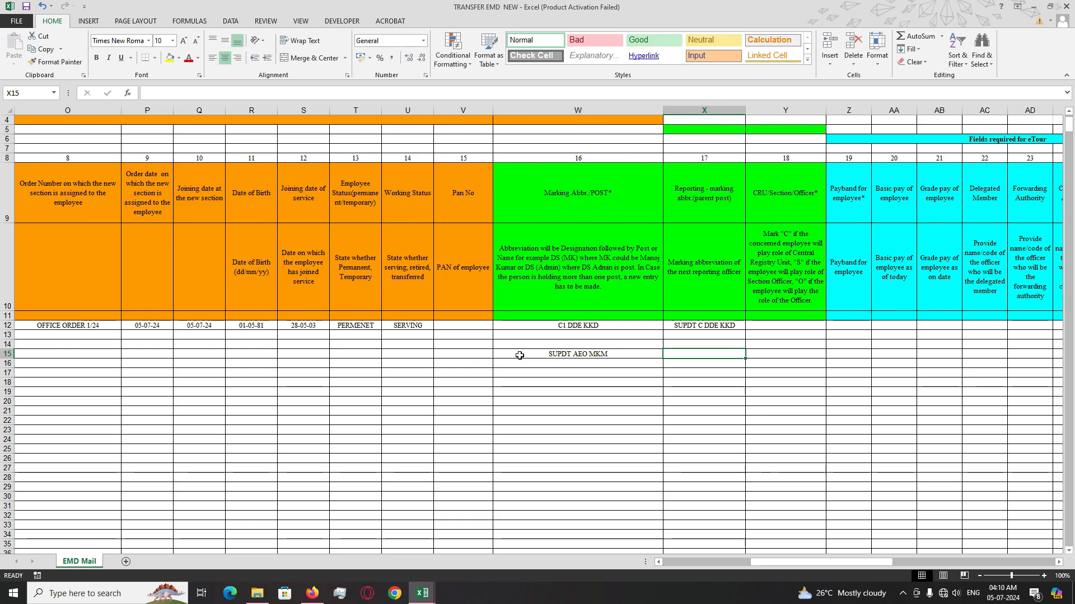
type("AEO")
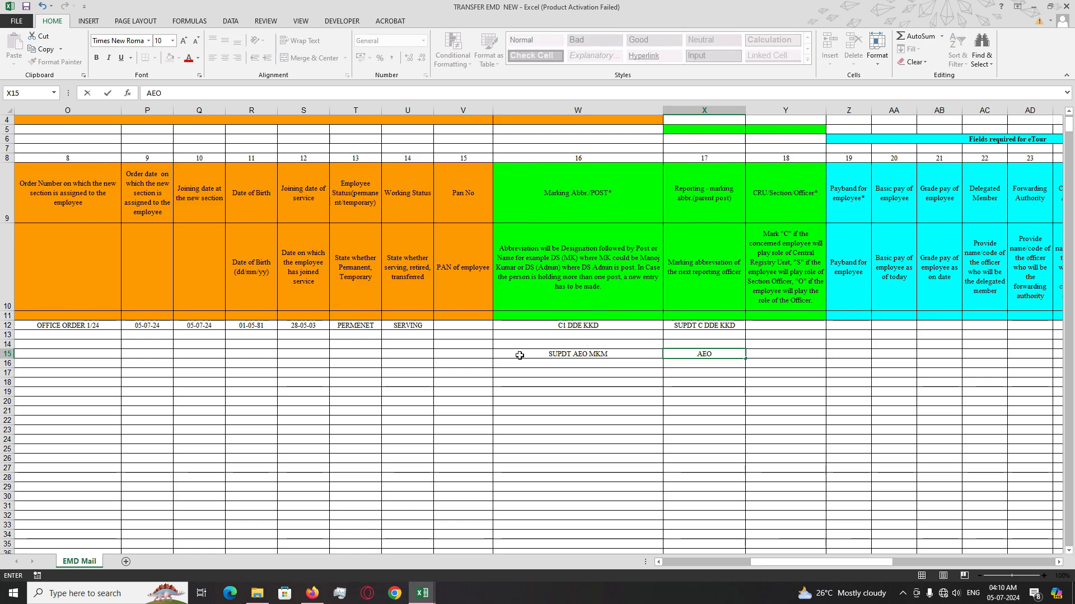
type(" AEO MKM")
left_click(572, 400)
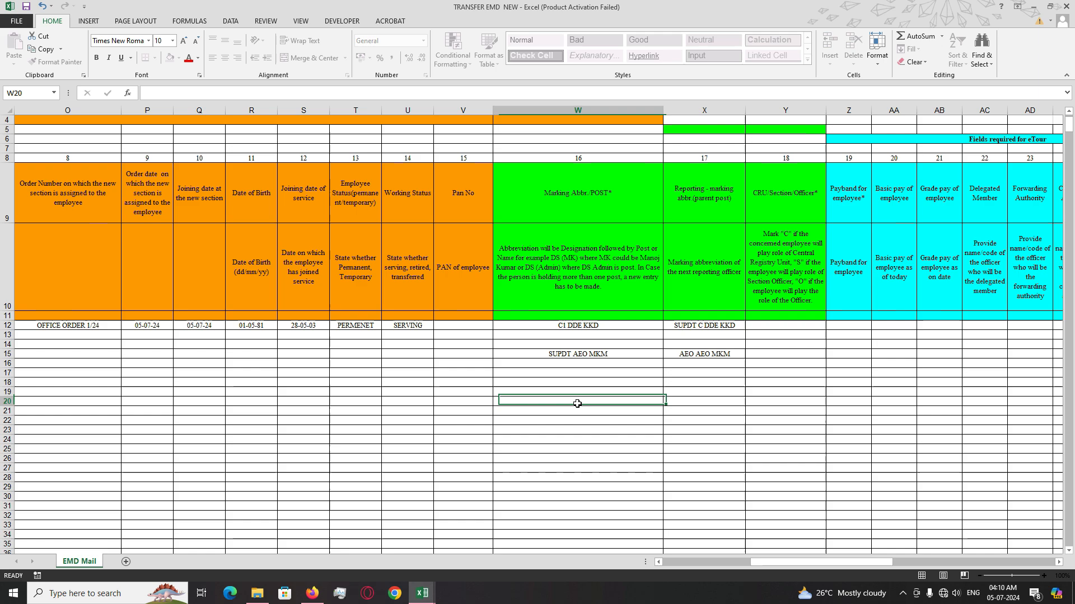
left_click(565, 353)
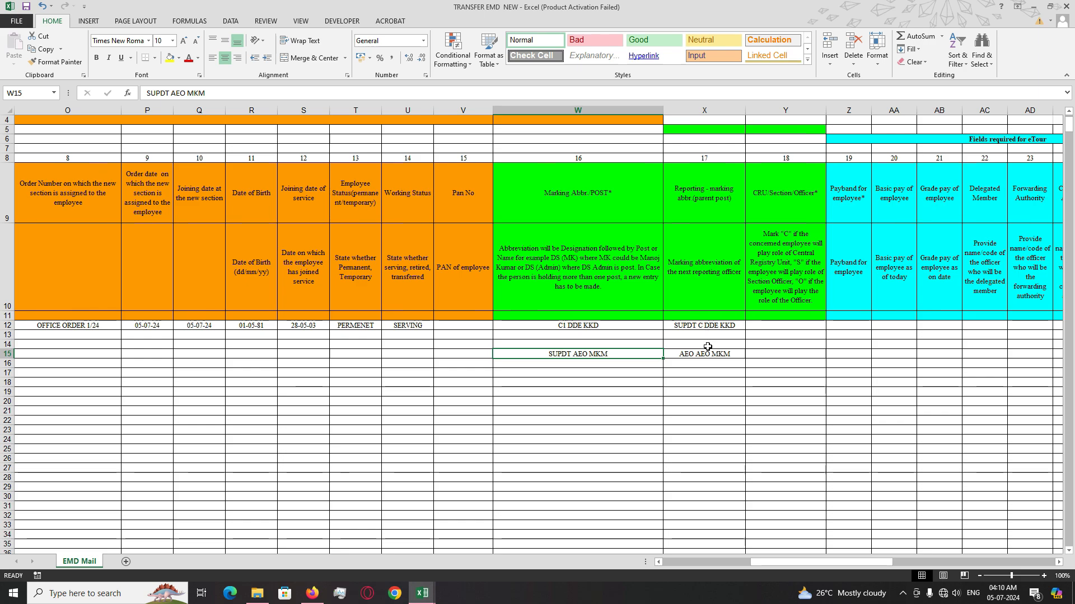
left_click(707, 352)
left_click(622, 358)
type("AEO")
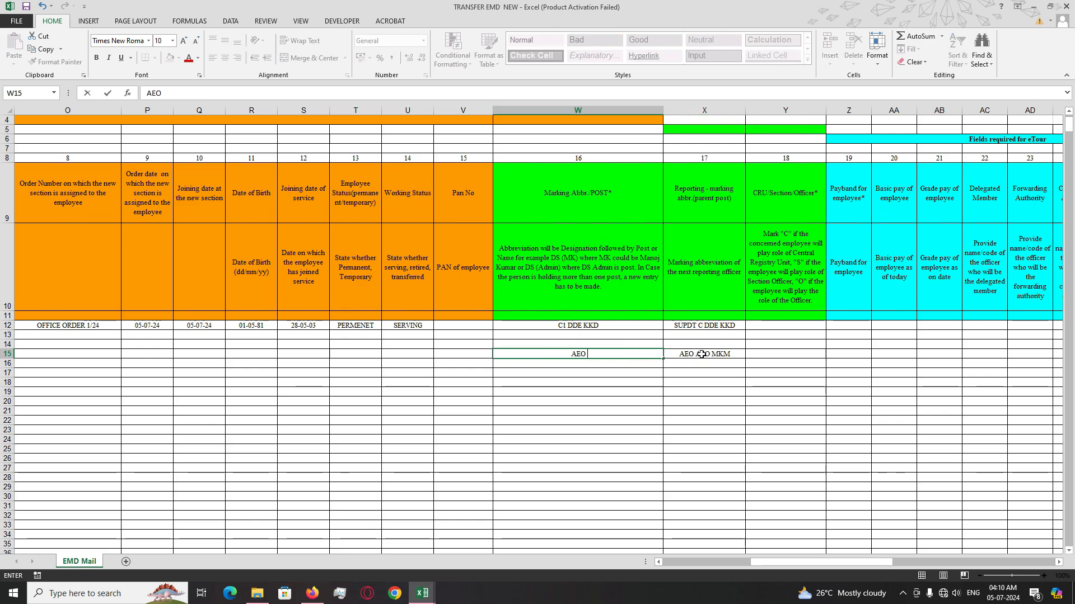
type(" AEO MKM")
left_click(701, 354)
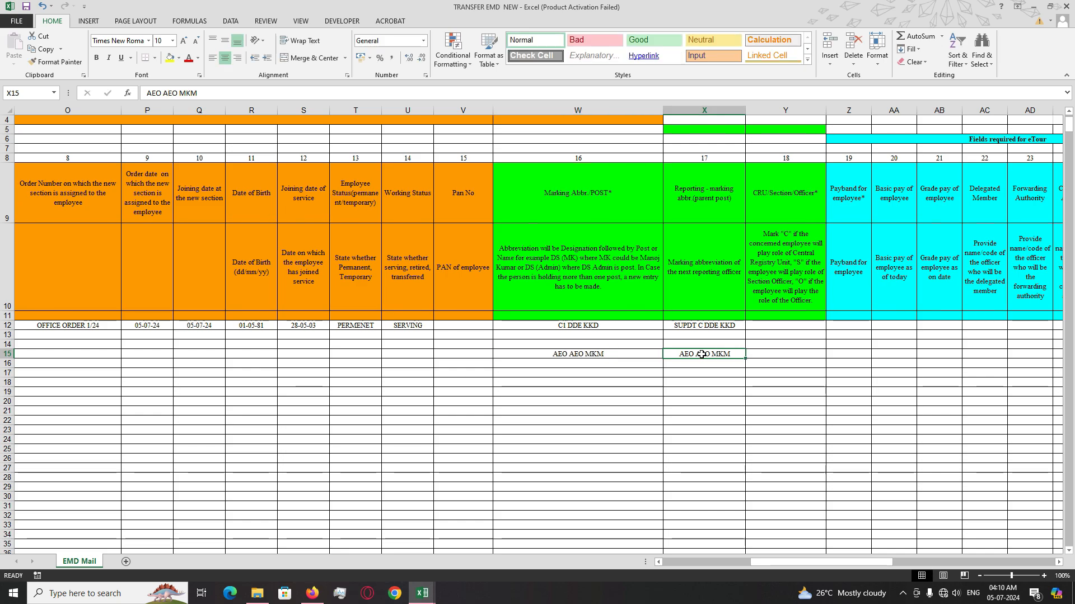
key("Delete")
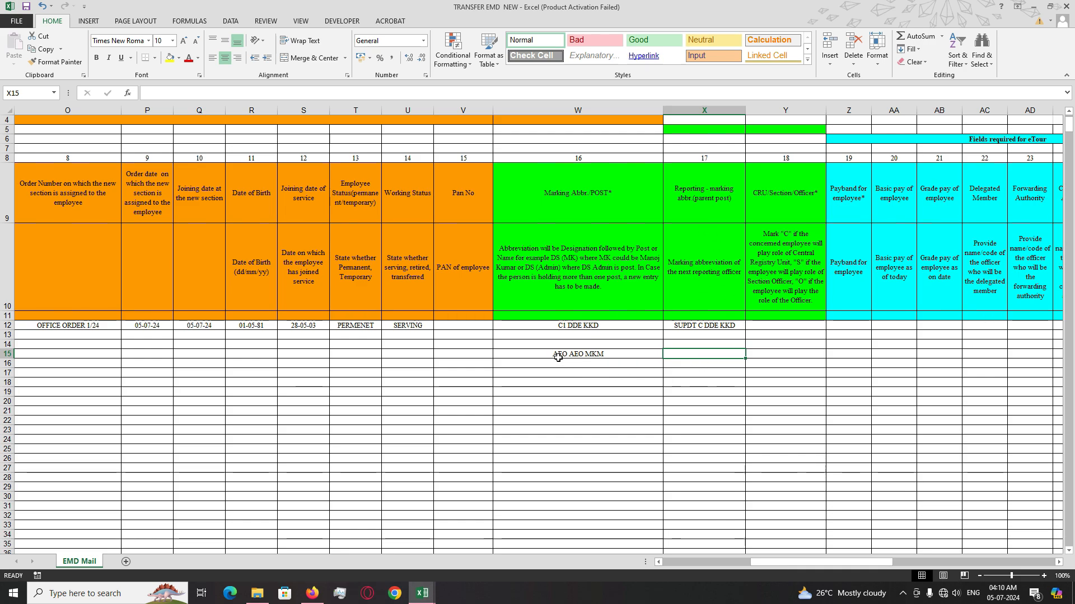
left_click(558, 357)
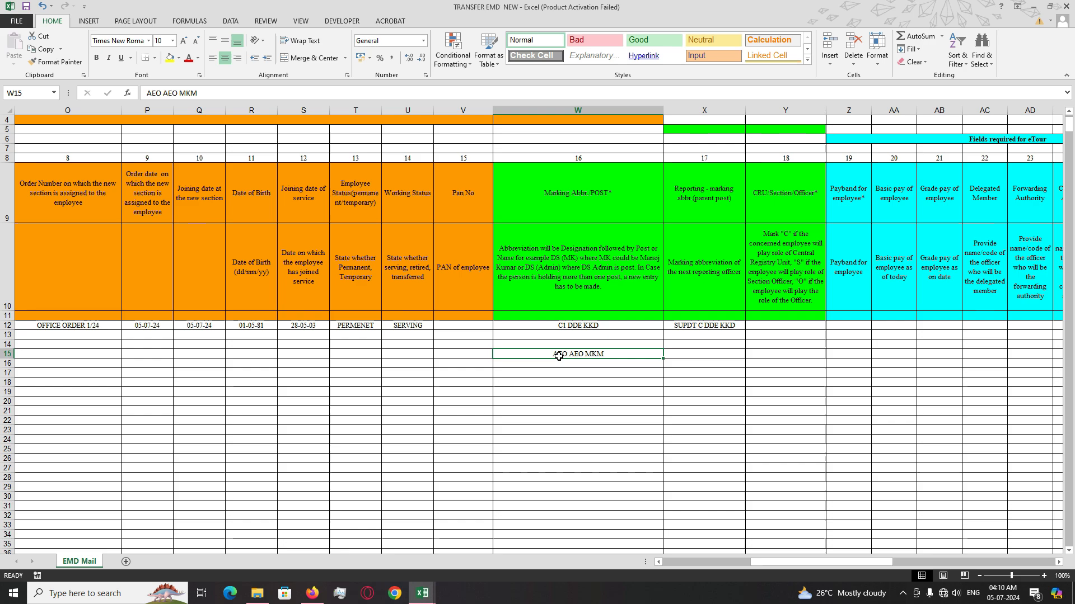
key("Delete")
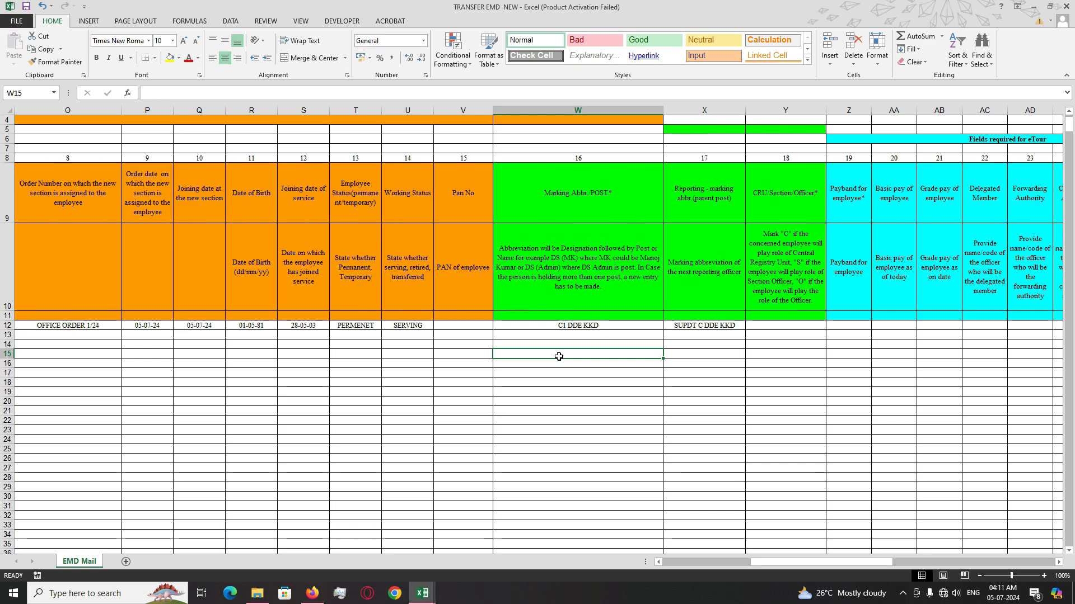
left_click(580, 325)
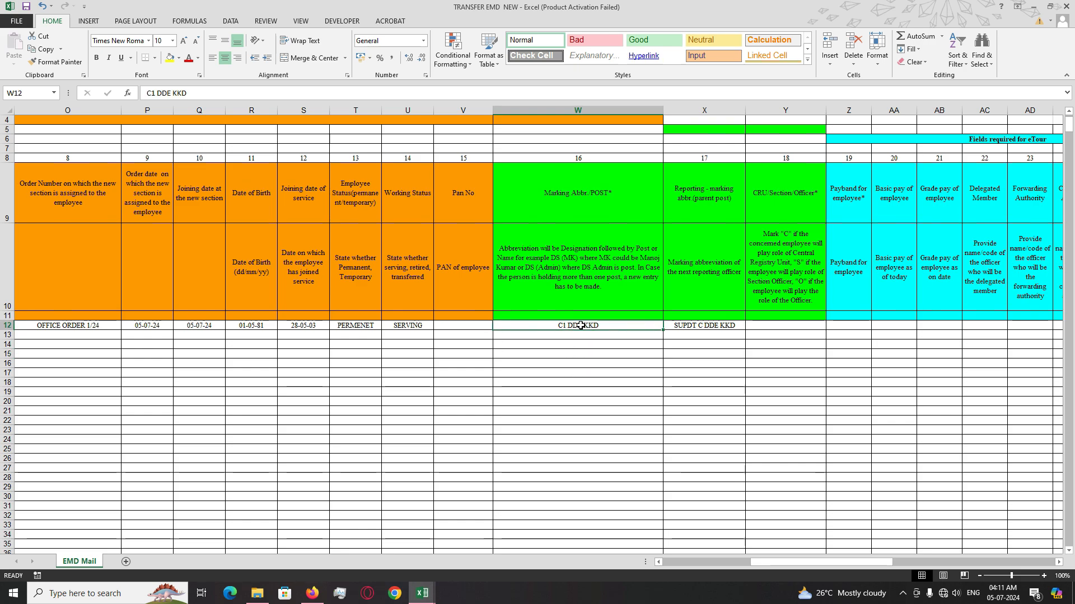
- Review the W12 and X12 entries and the reporting and CRU/Section/Officer headers
left_click(712, 327)
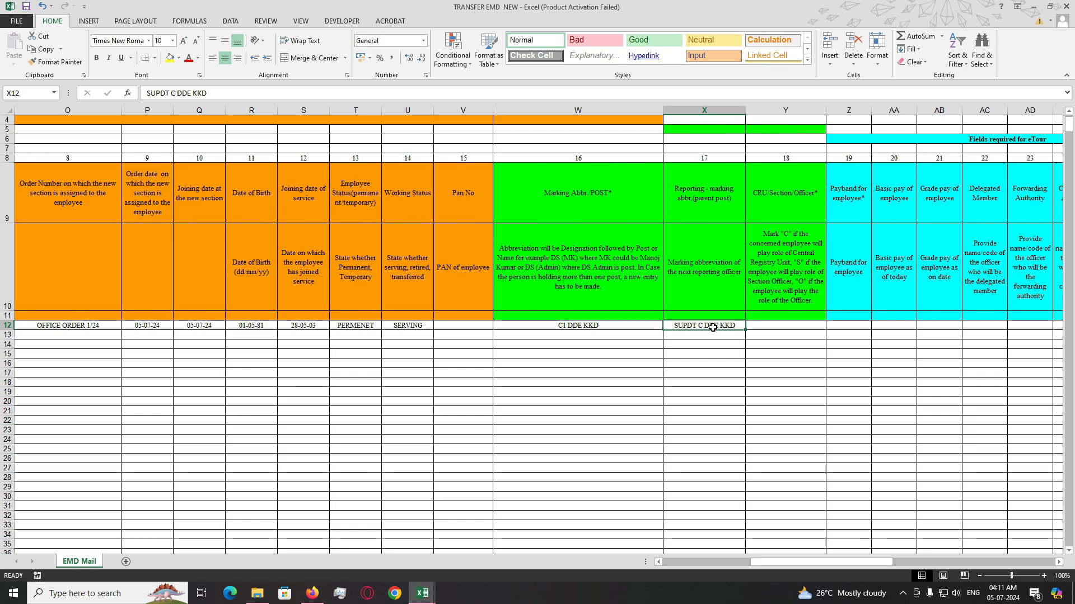
left_click(680, 210)
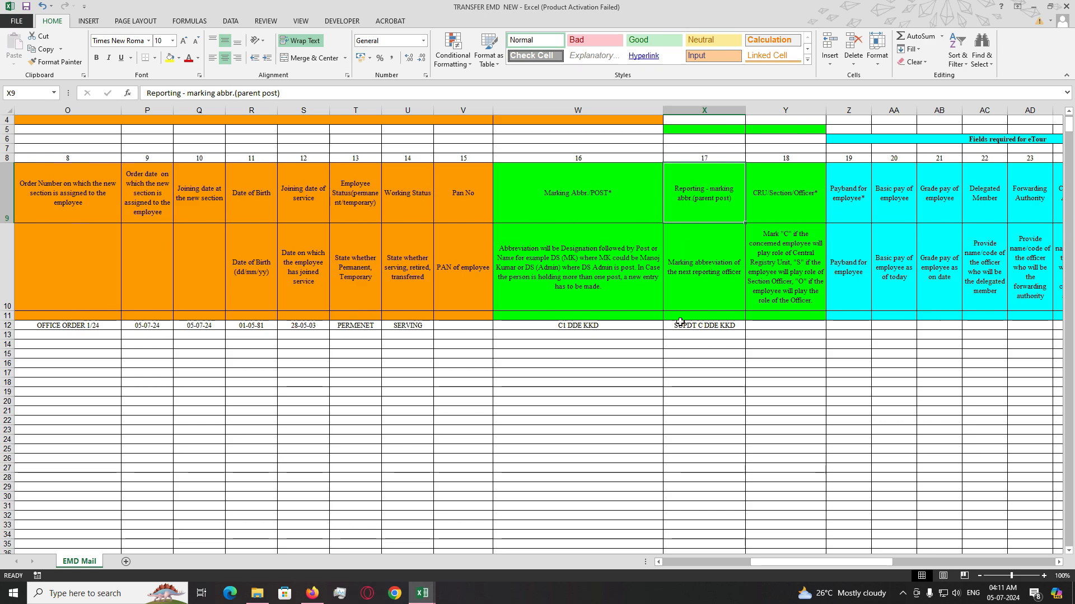
left_click(593, 328)
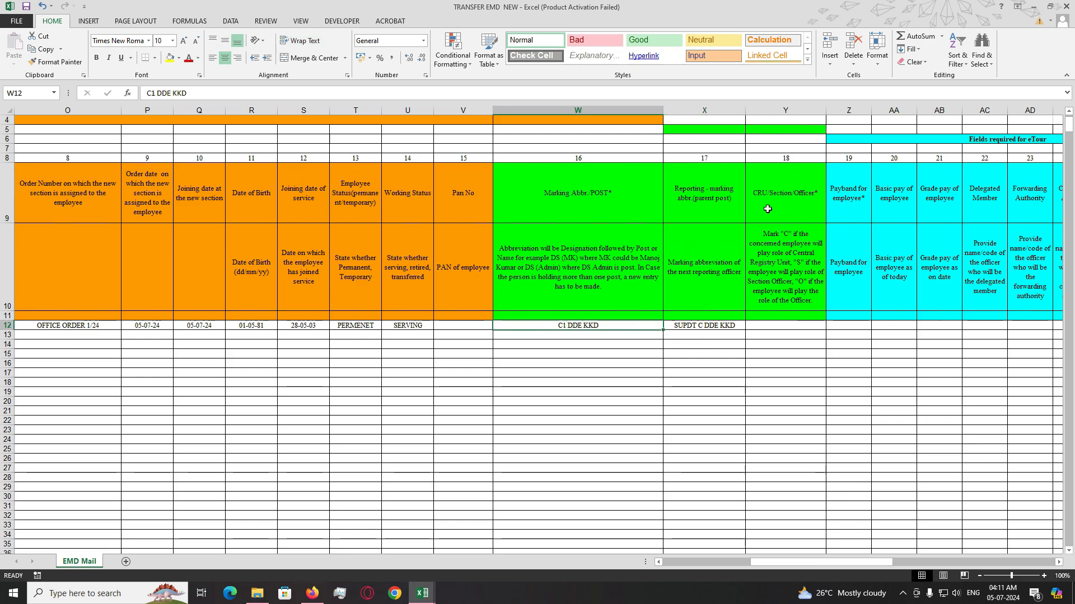
left_click(778, 199)
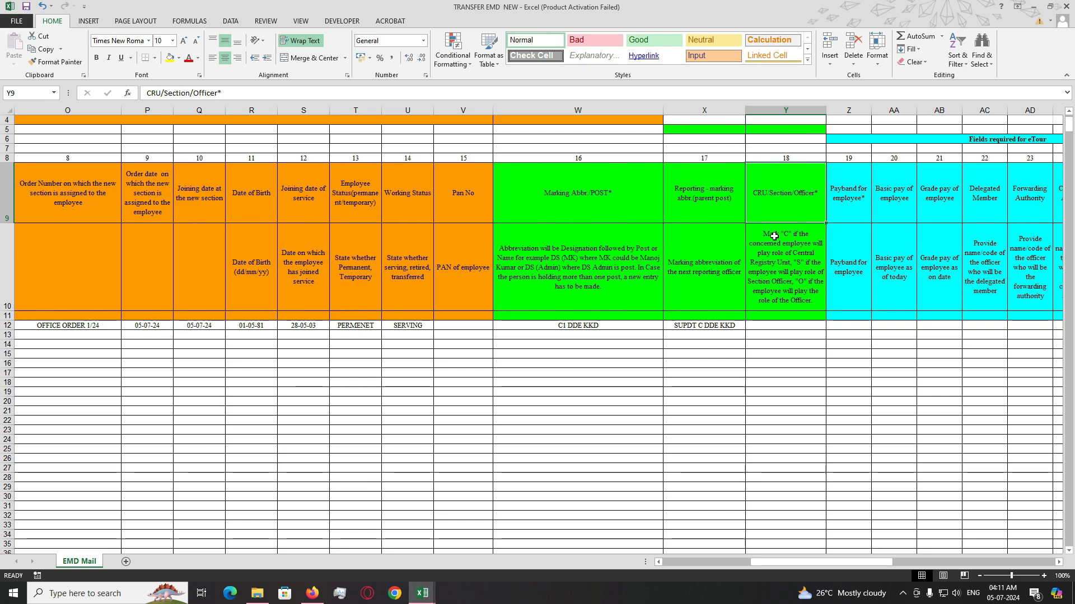
left_click(785, 325)
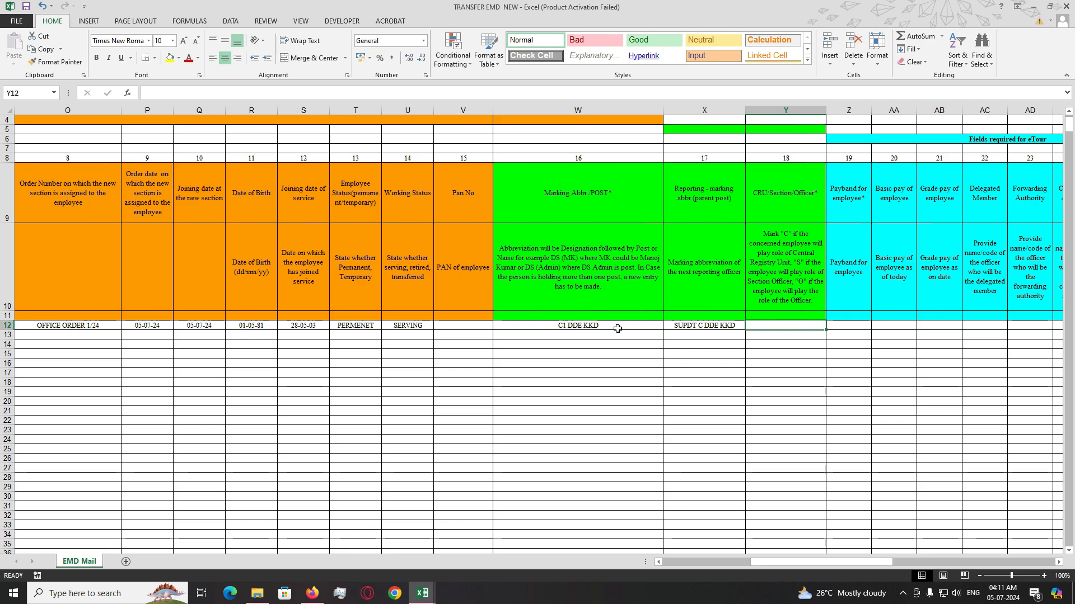
left_click(628, 327)
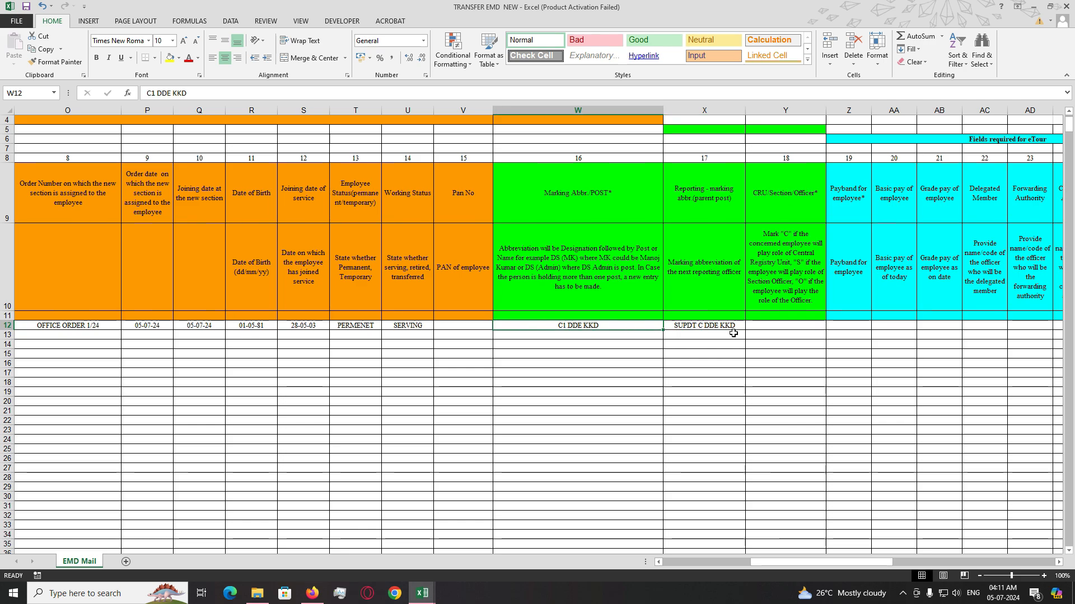
left_click_drag(713, 327, 608, 326)
left_click(619, 361)
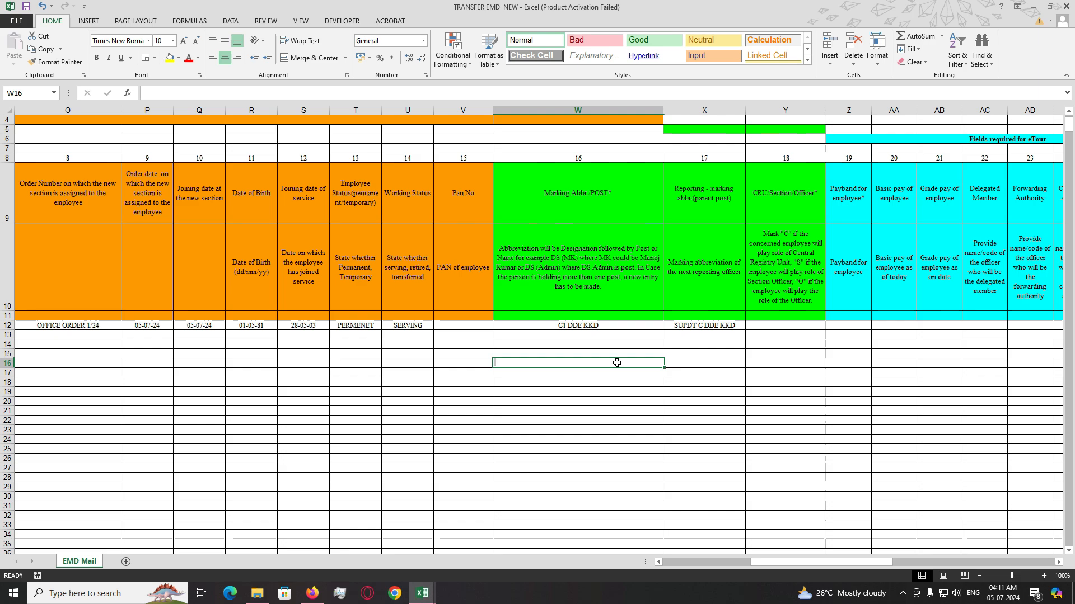
- Start typing SEC in Y12, then erase it and leave Y12 empty
left_click(635, 337)
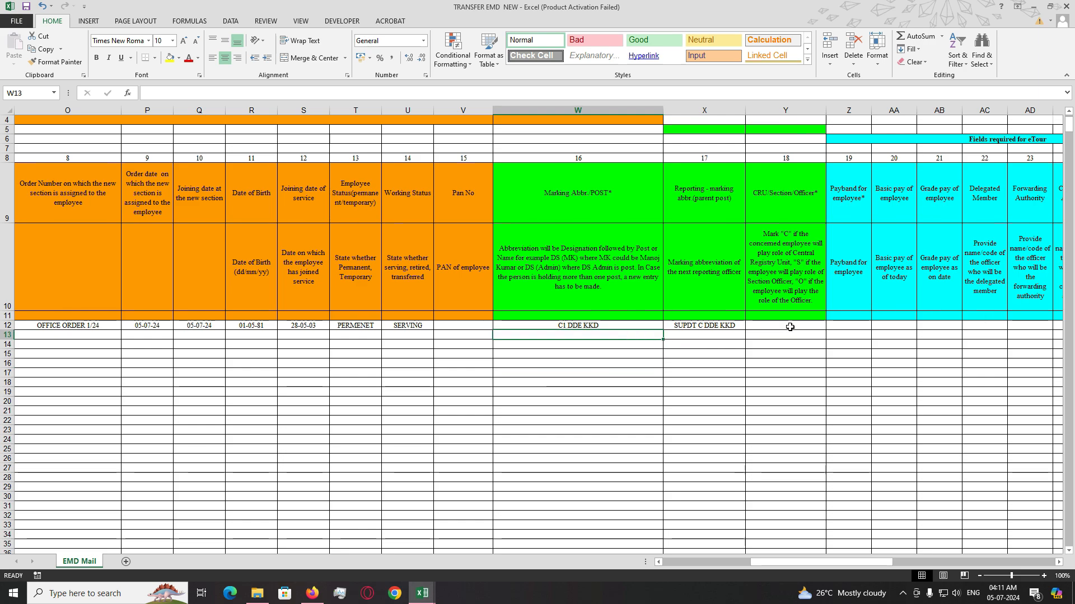
left_click(788, 327)
type("SEC")
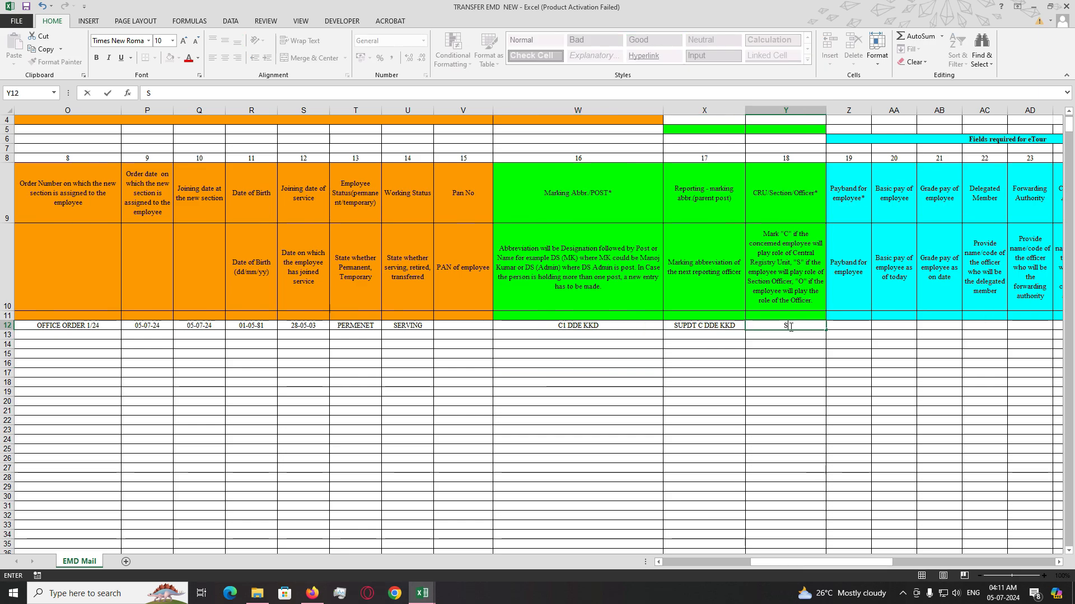
key("BackSpace")
key("BackSpace")
key("BackSpace")
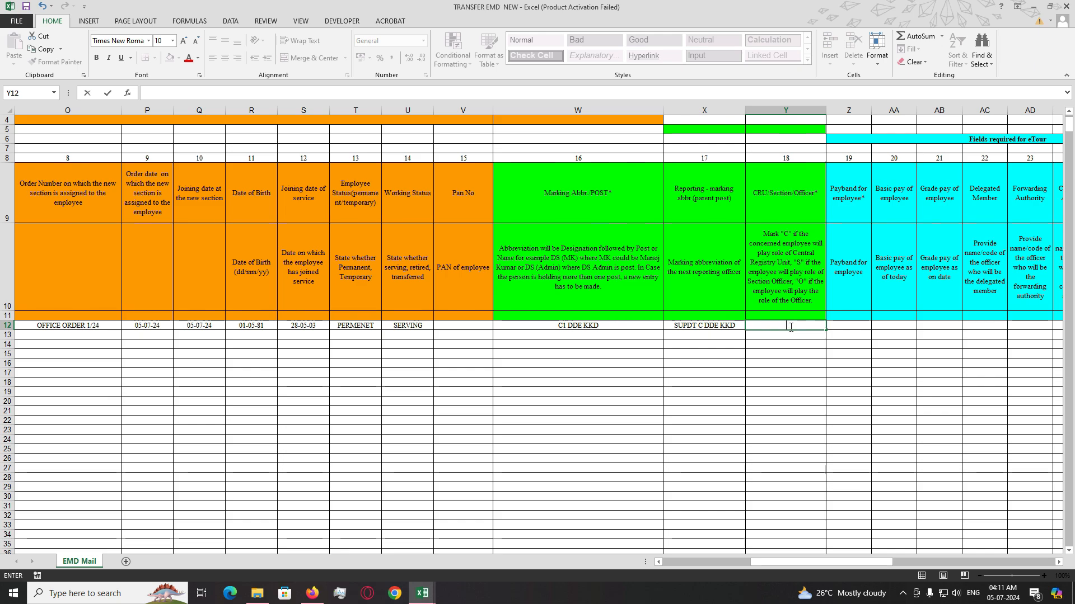
left_click(816, 352)
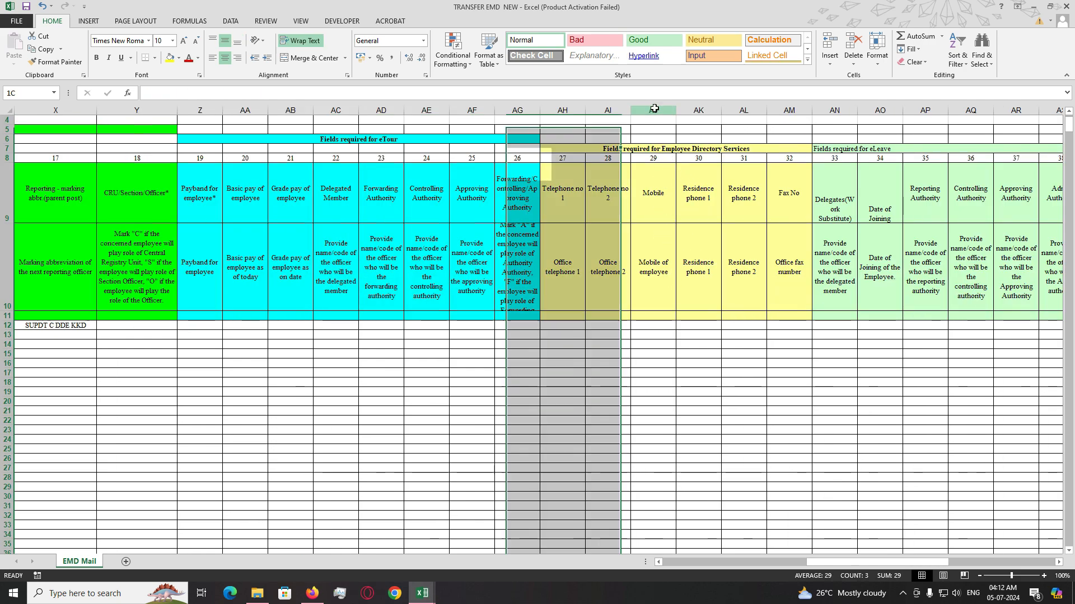
- Enter the employee's mobile number in AJ12 and scroll back to column A
left_click(681, 316)
left_click(656, 326)
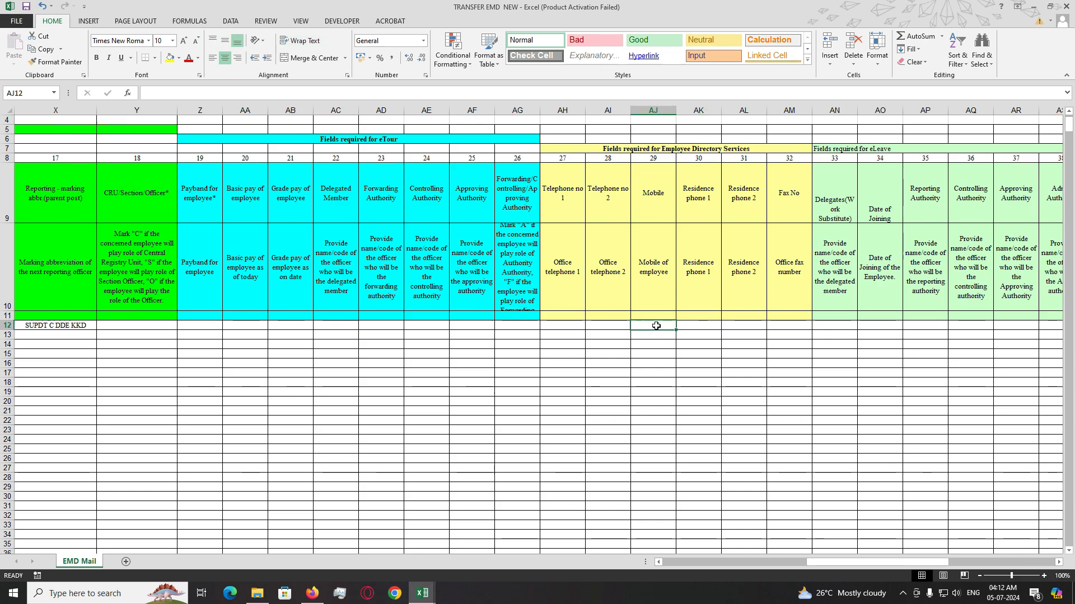
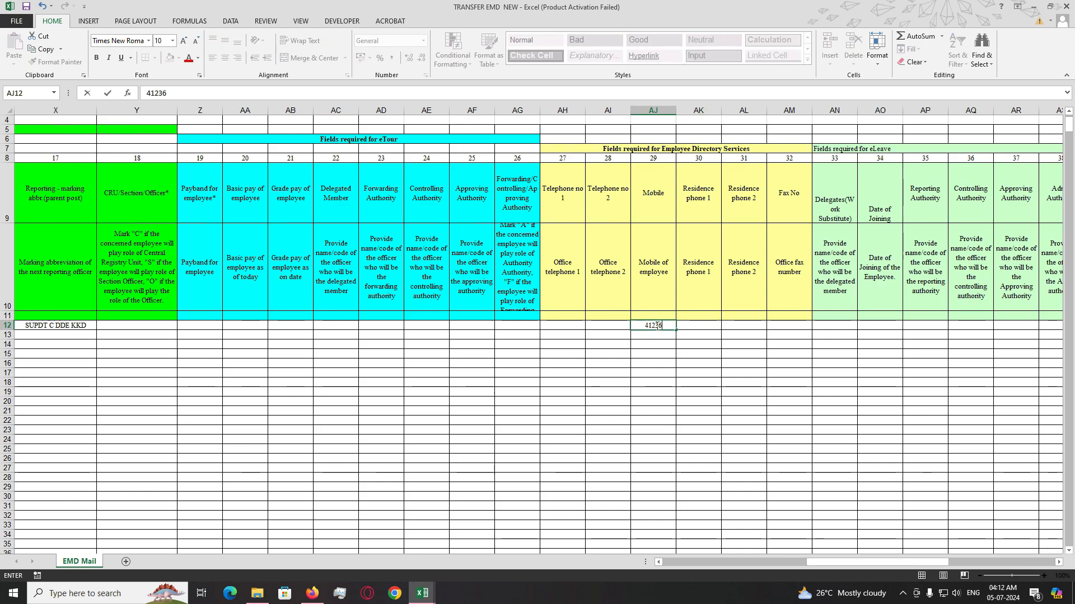
key("Return")
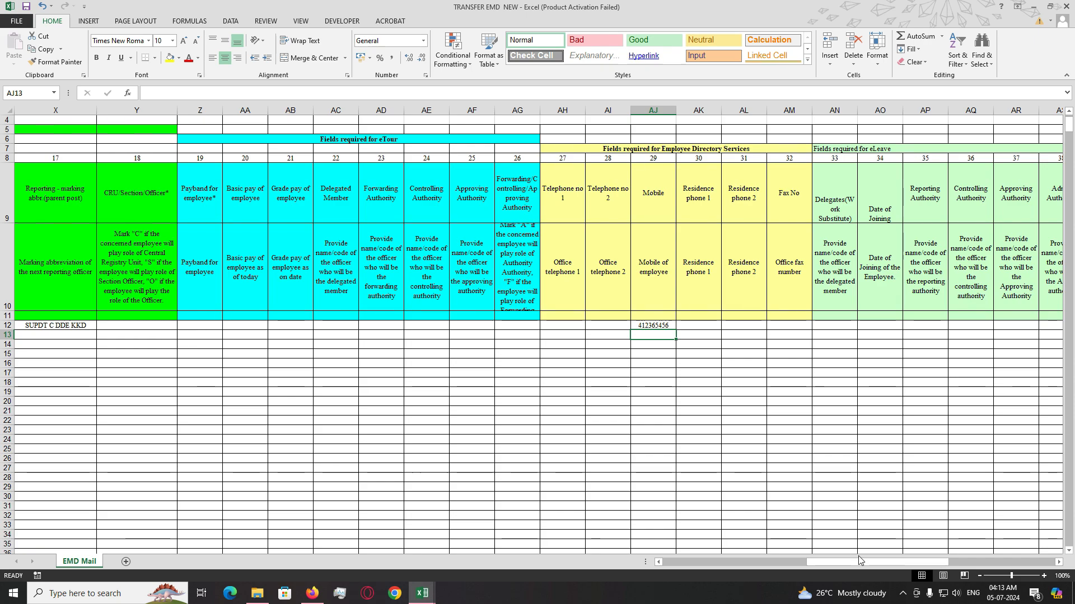
key("Up")
left_click_drag(859, 560, 676, 558)
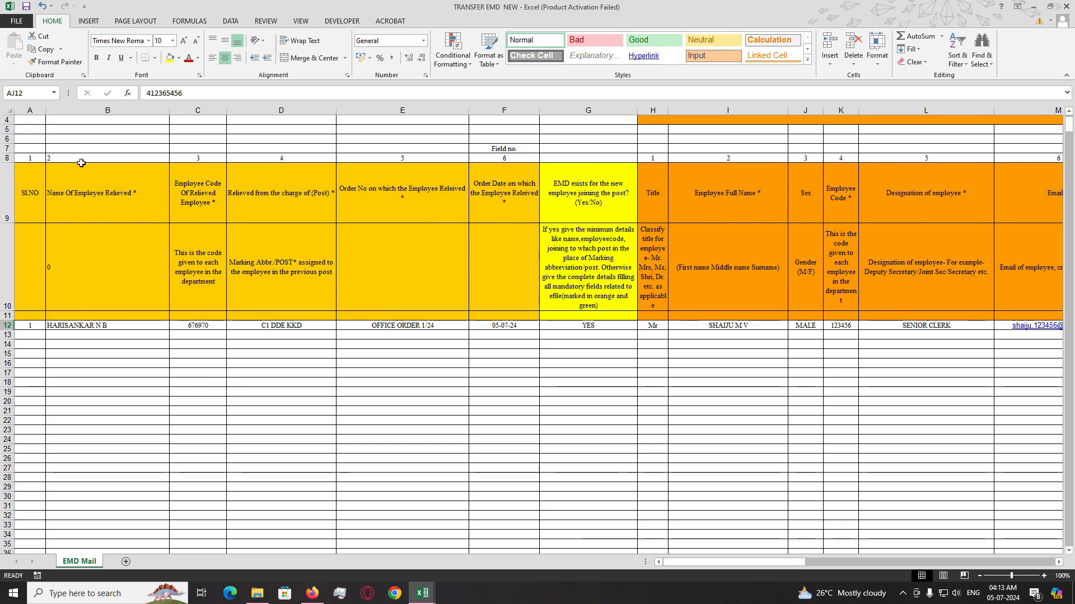
- Save As a new file named for both employees ending in DDE KKD, then close it
key("F12")
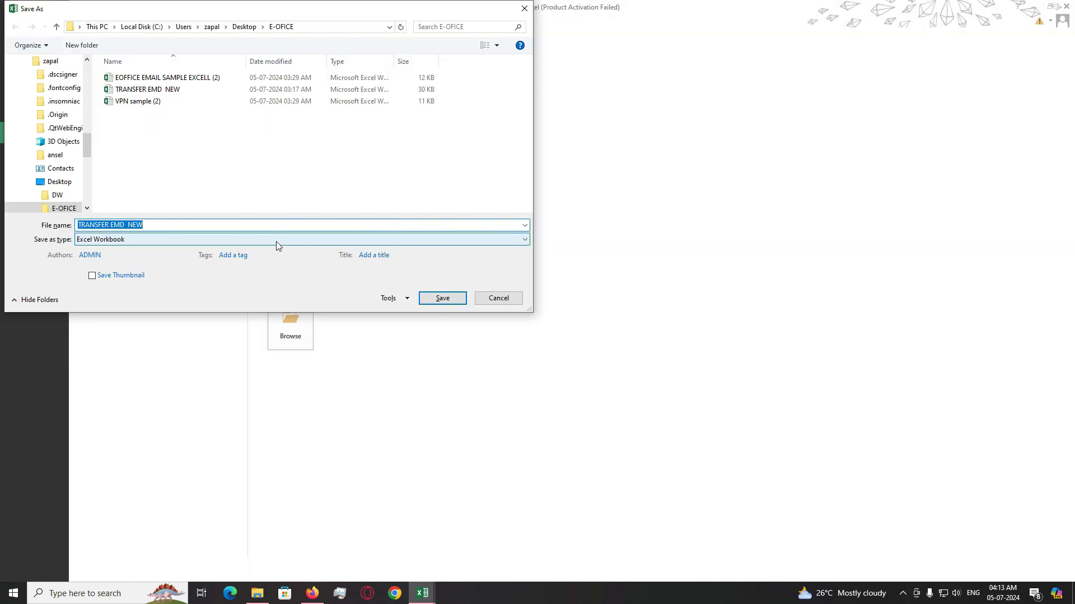
key("End")
key("BackSpace")
key("BackSpace")
key("BackSpace")
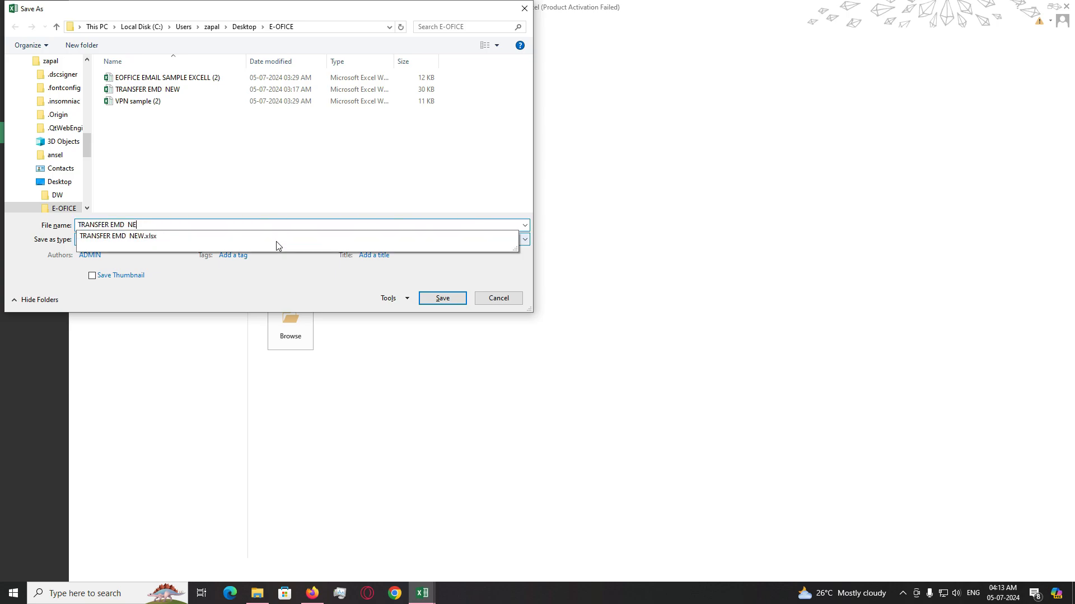
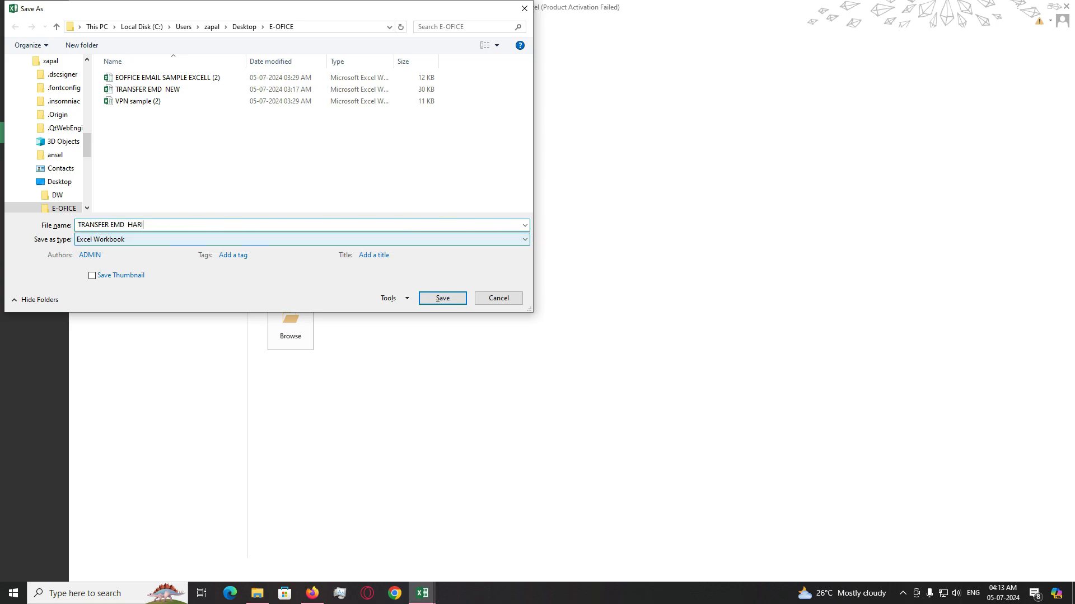
key("BackSpace")
key("BackSpace")
key("BackSpace")
key("Return")
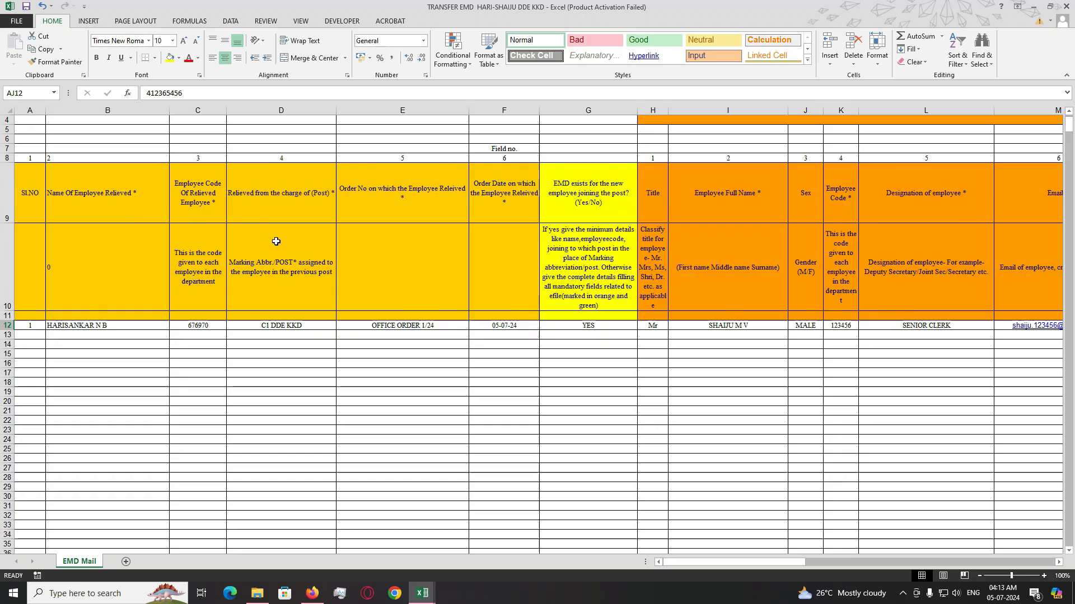
key("alt+F4")
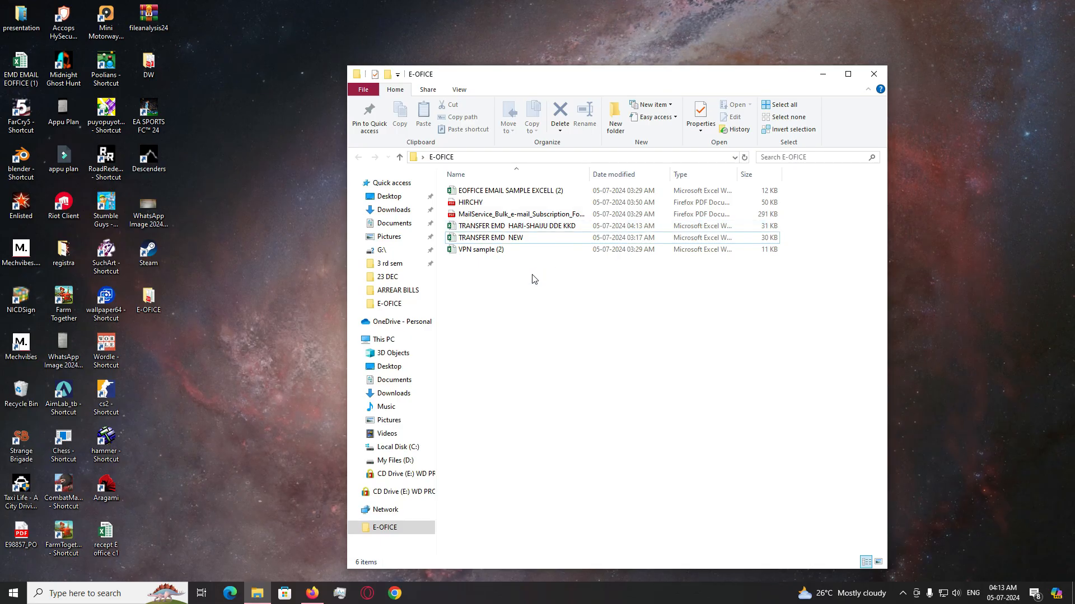
- In E-OFICE, select the saved transfer file, then open VPN sample (2)
right_click(532, 279)
left_click(521, 226)
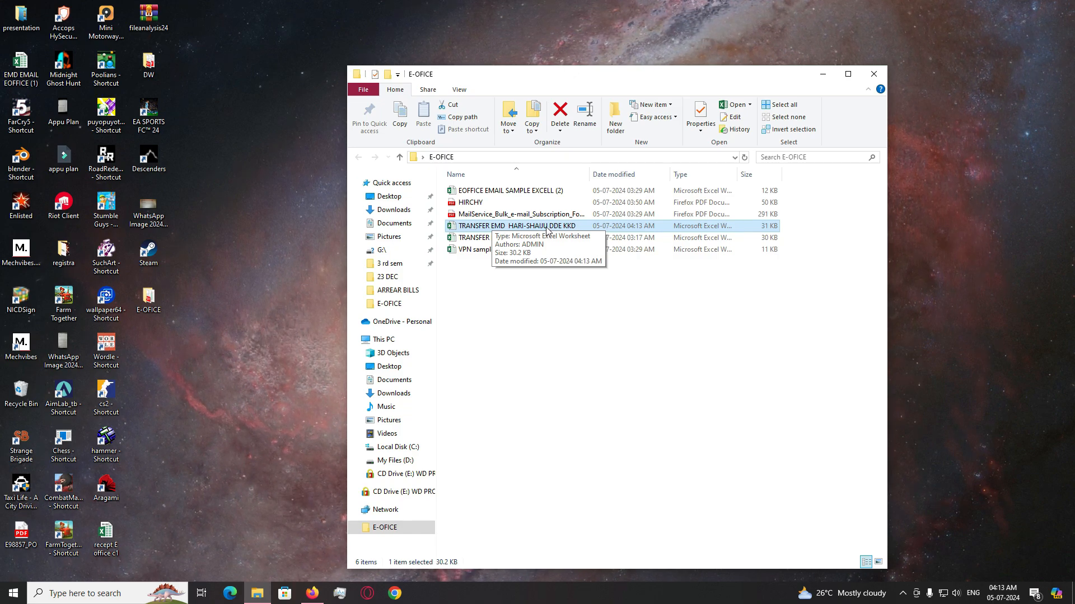
left_click(532, 263)
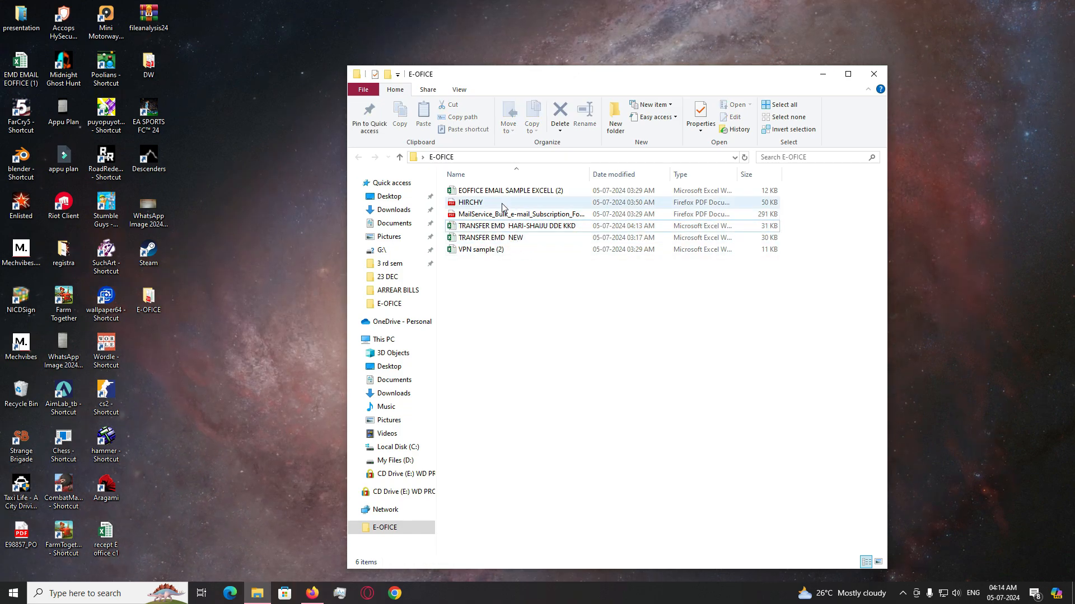
left_click(516, 226)
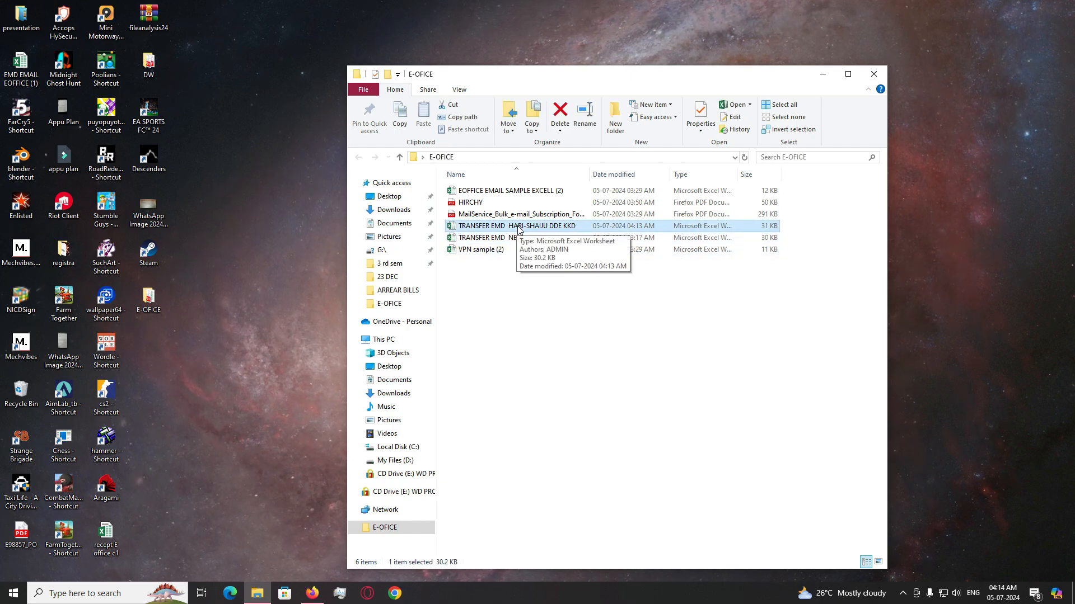
double_click(496, 250)
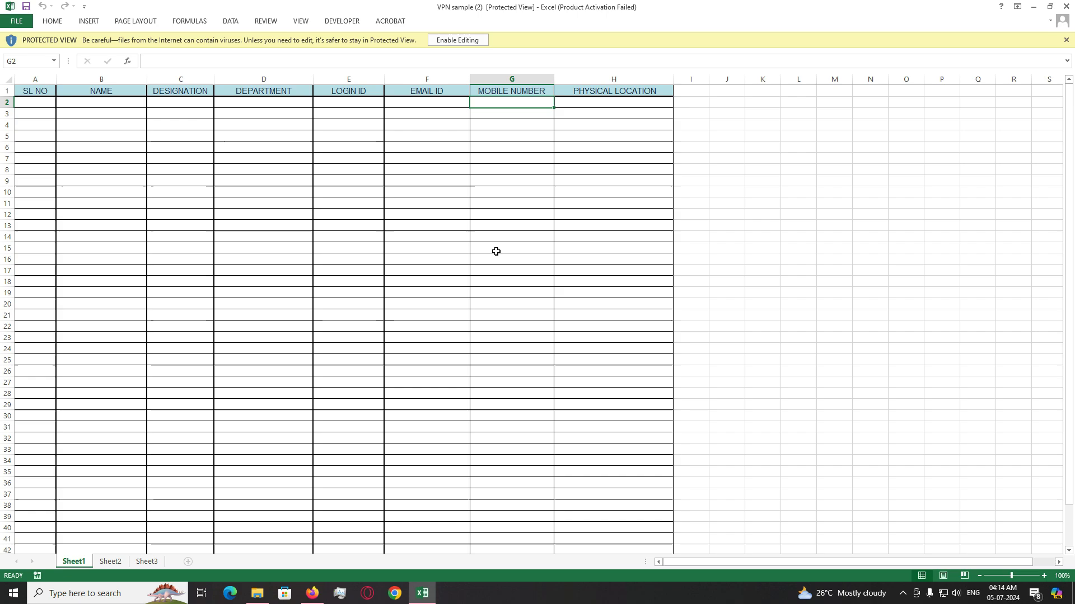
- Enable editing, dismiss the Office activation notice, and check the PHYSICAL LOCATION column
left_click(472, 40)
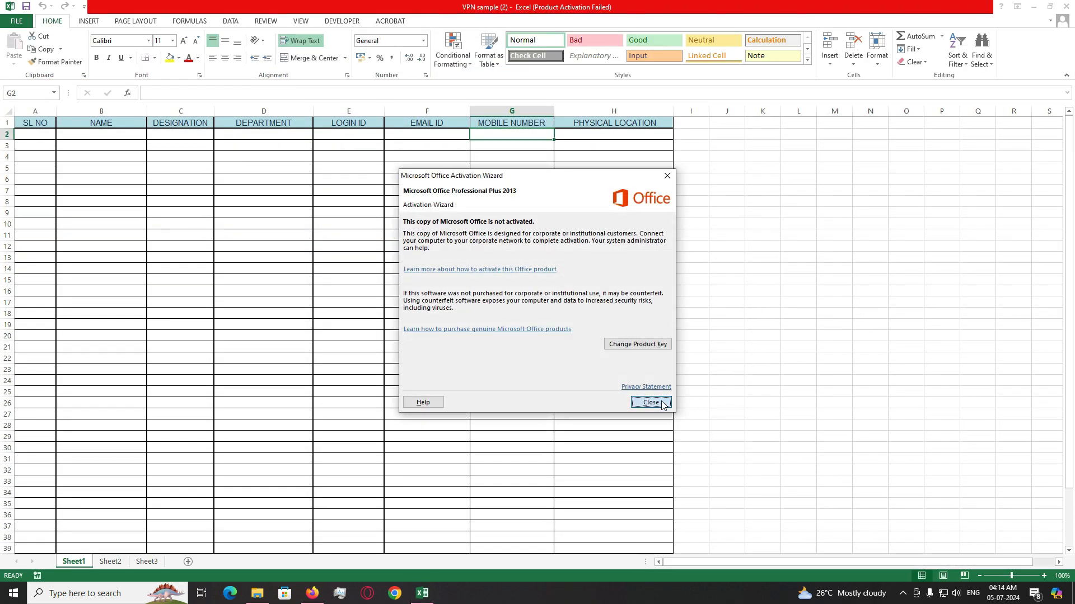
left_click(649, 402)
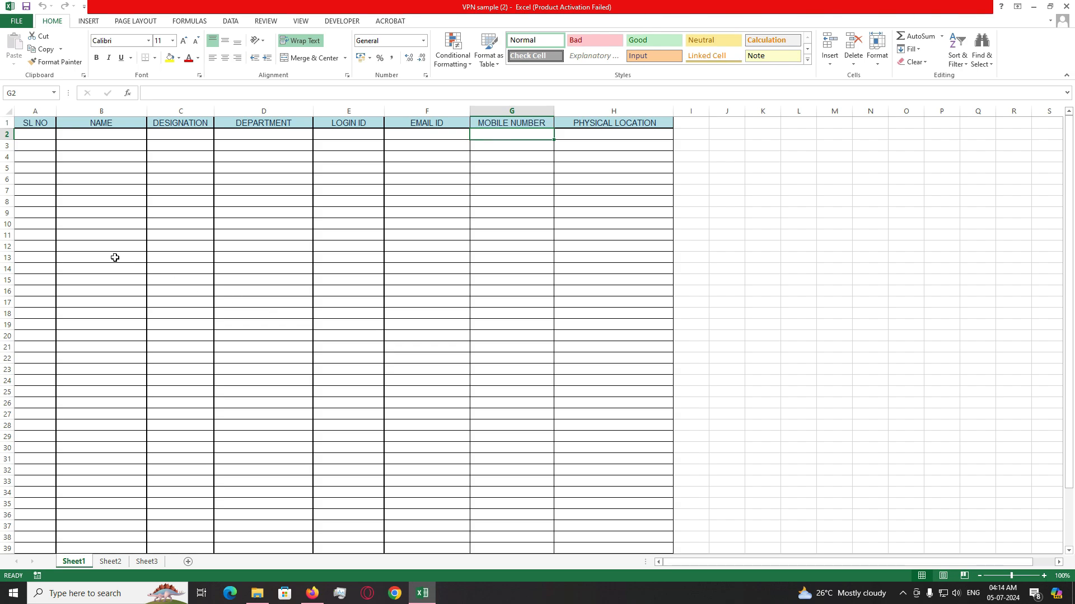
left_click(616, 134)
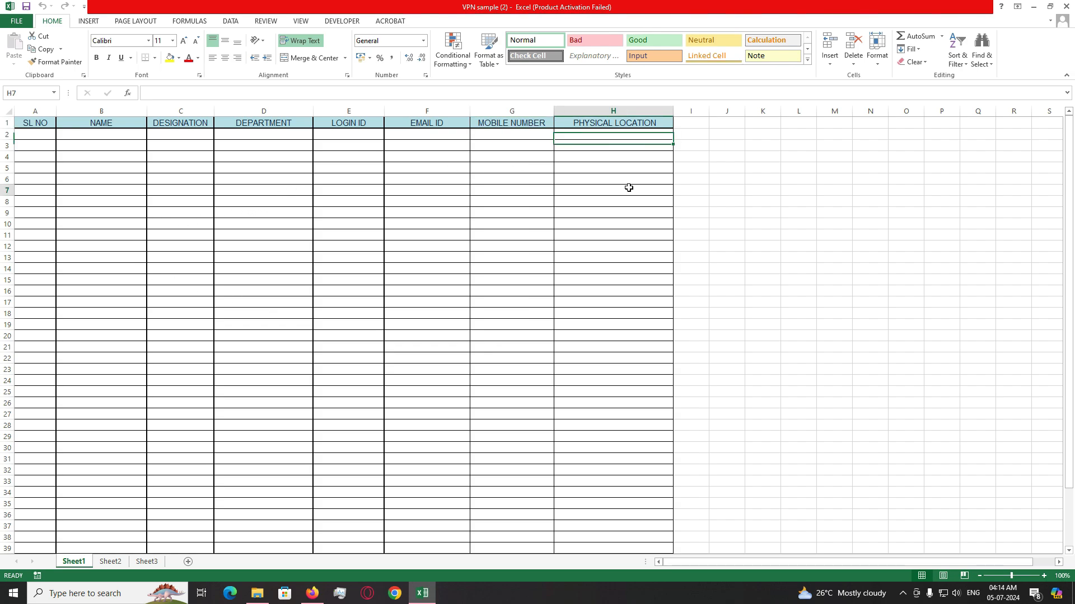
left_click(644, 120)
left_click(643, 134)
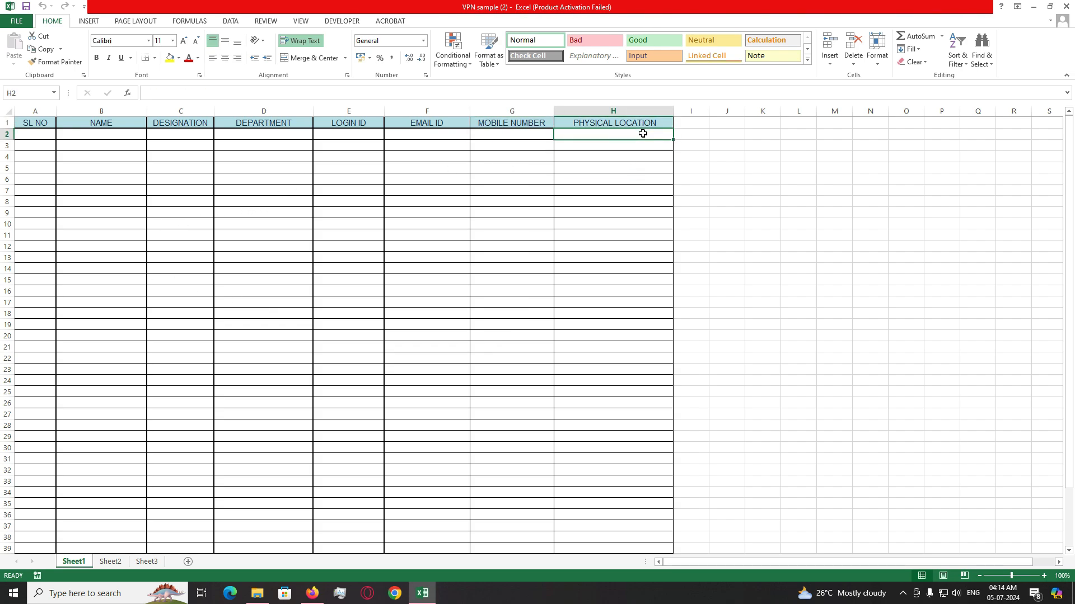
- Step through the first data row's NAME, LOGIN ID, EMAIL ID, MOBILE NUMBER and PHYSICAL LOCATION cells
left_click_drag(32, 135, 377, 139)
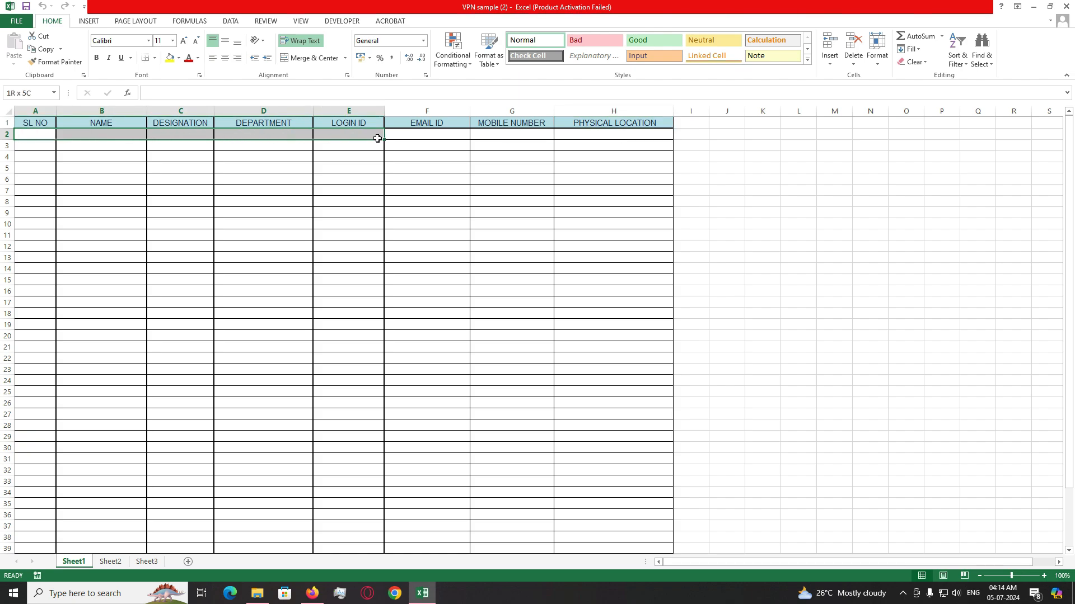
left_click(349, 133)
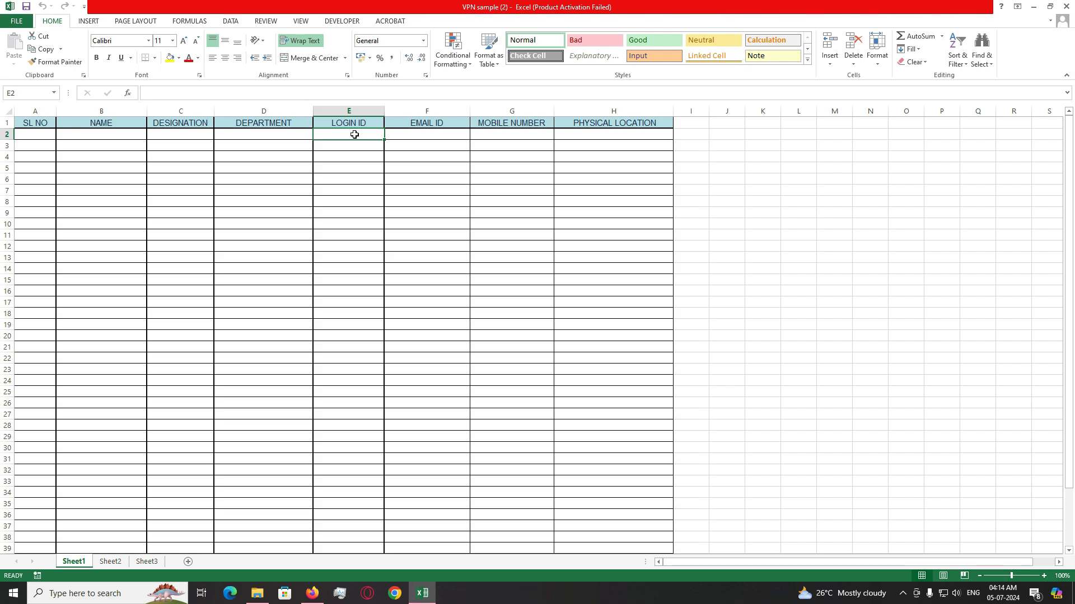
left_click_drag(361, 133, 425, 136)
left_click(424, 136)
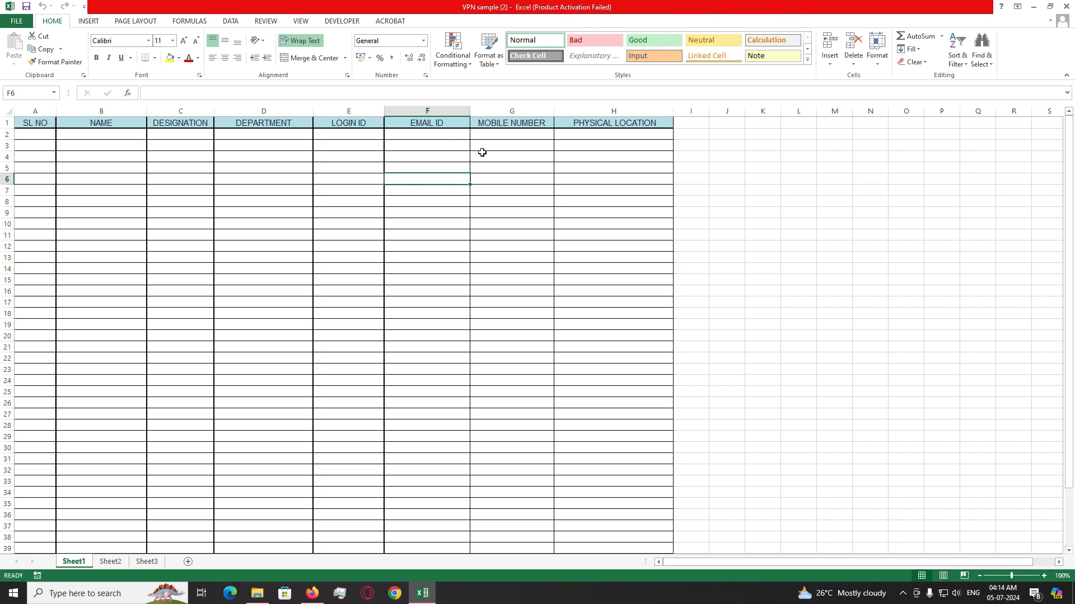
left_click(503, 133)
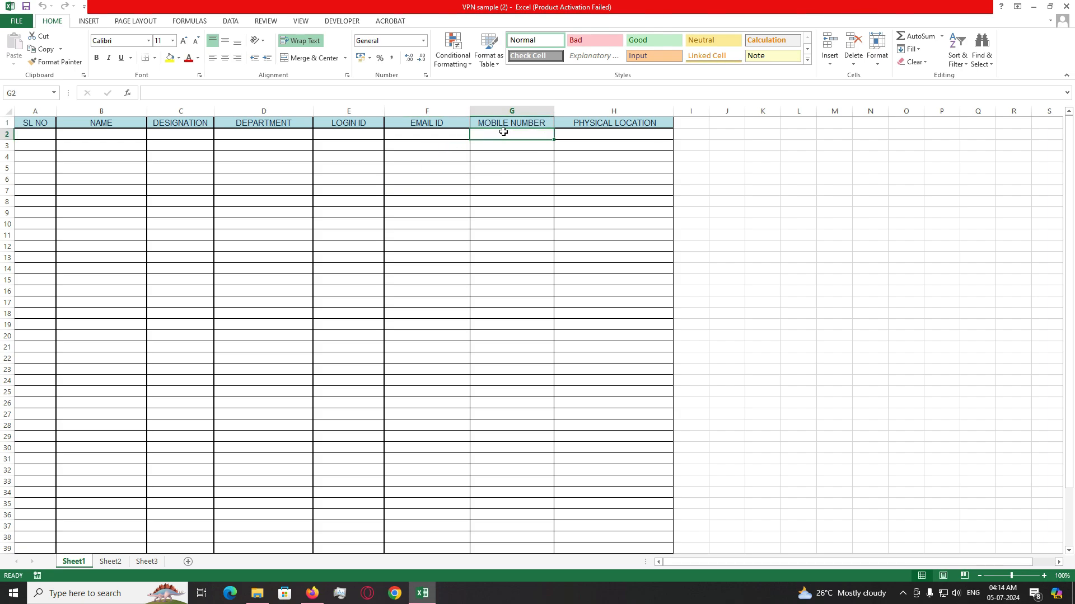
left_click(589, 136)
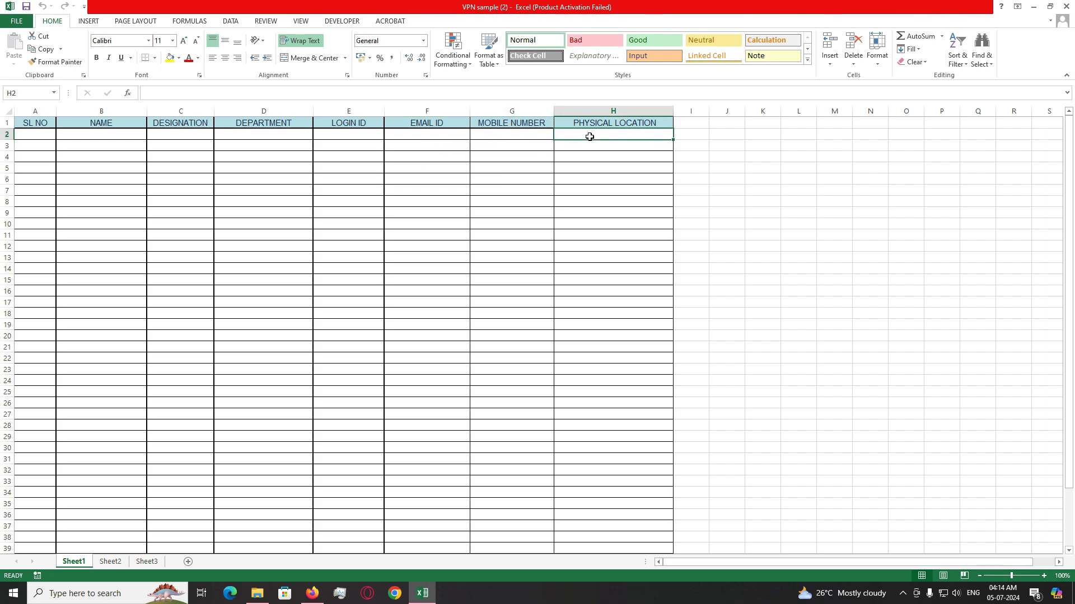
- Select the blank entry rows below the headings across the whole table
left_click_drag(29, 134, 606, 241)
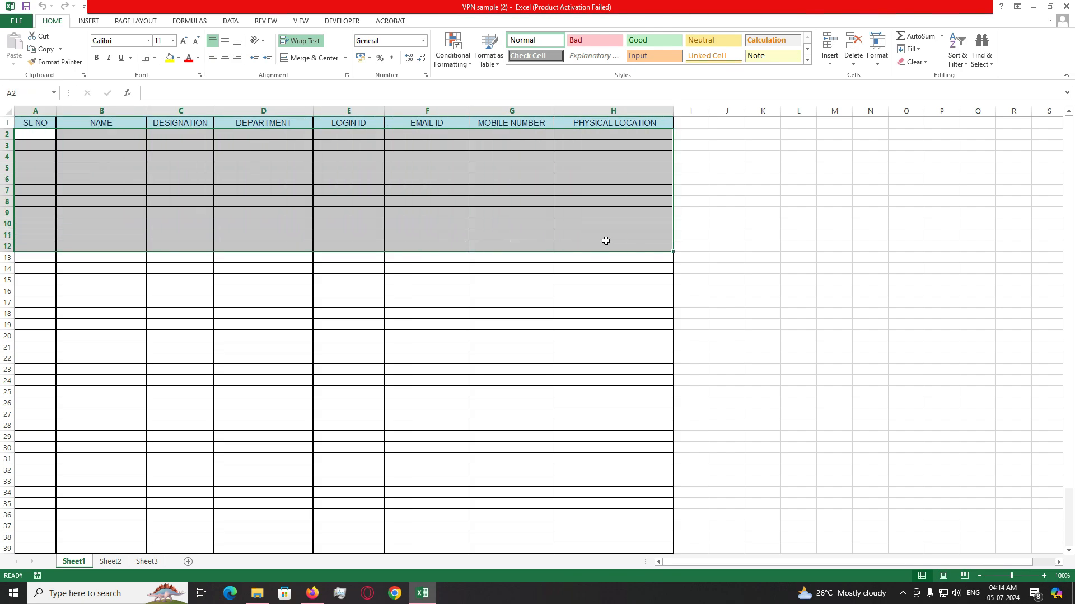
left_click(256, 221)
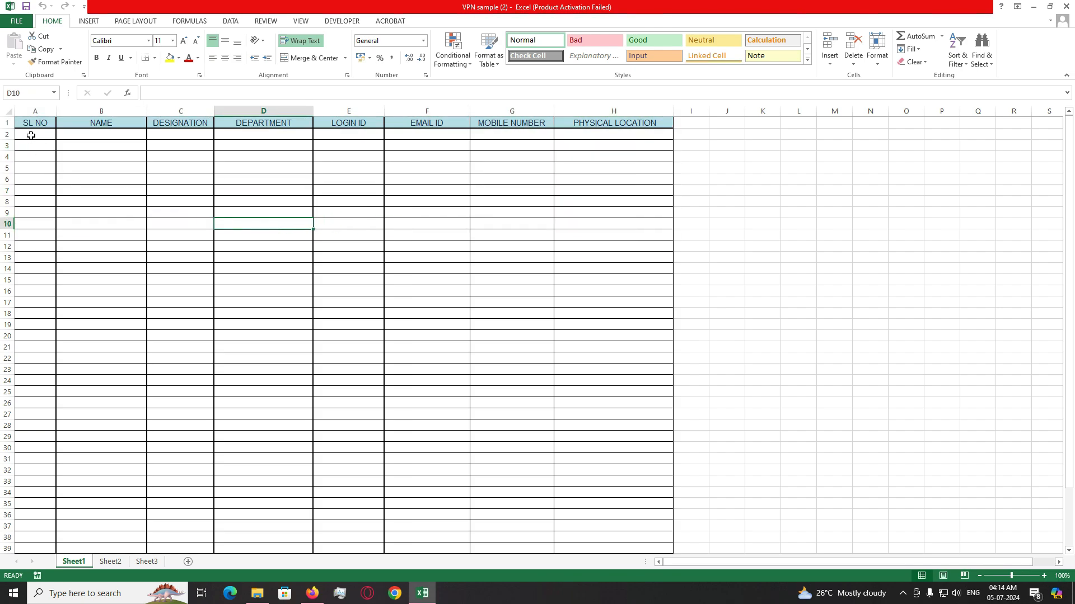
left_click_drag(31, 136, 604, 233)
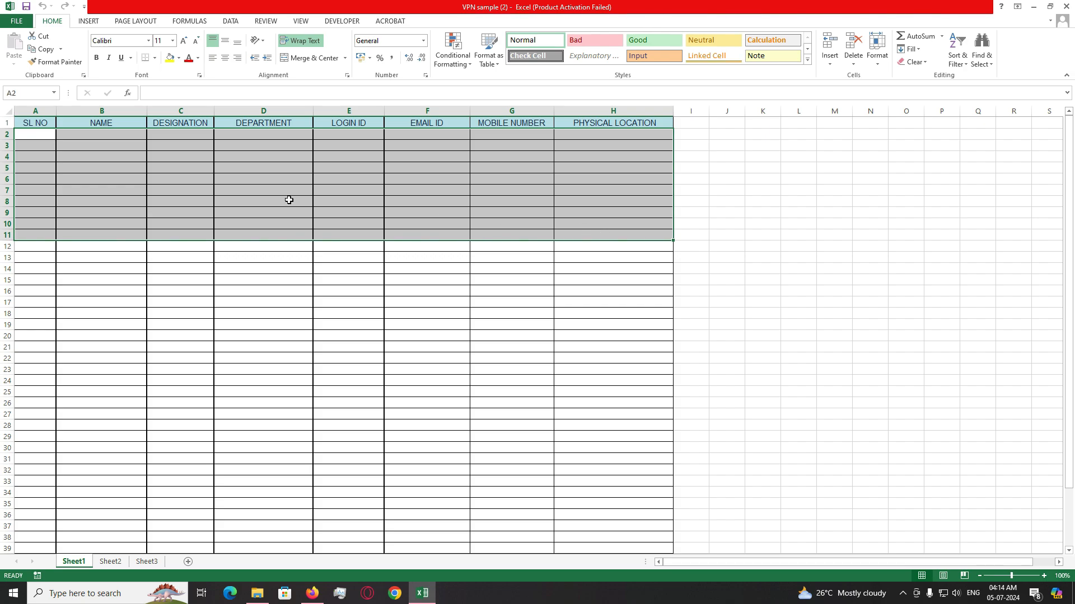
left_click(150, 191)
left_click_drag(28, 134, 636, 246)
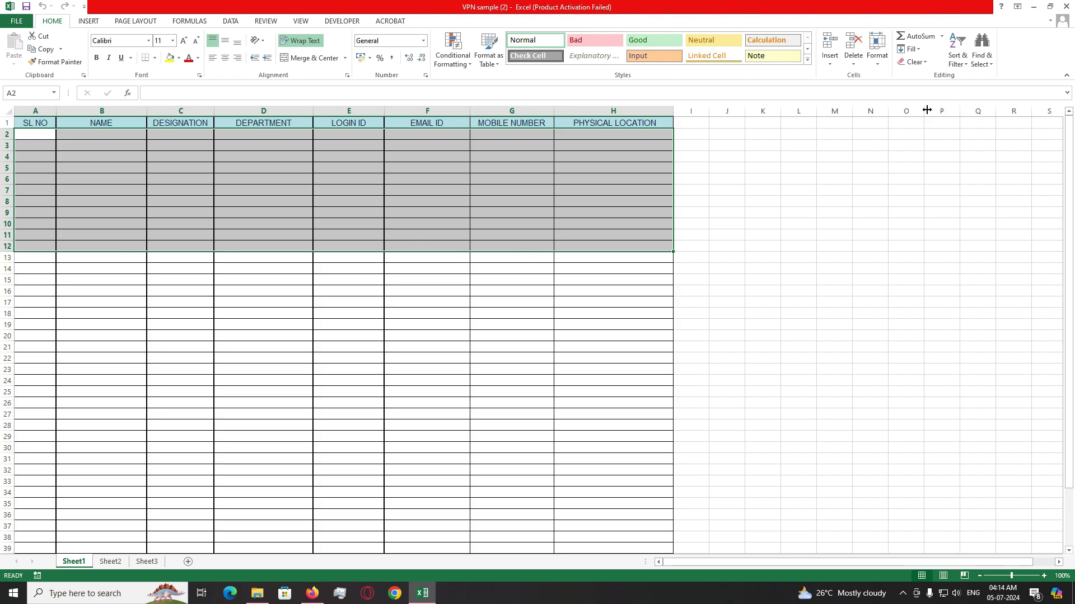
- Close the VPN sample workbook and minimise the E-OFICE folder window
left_click(1066, 6)
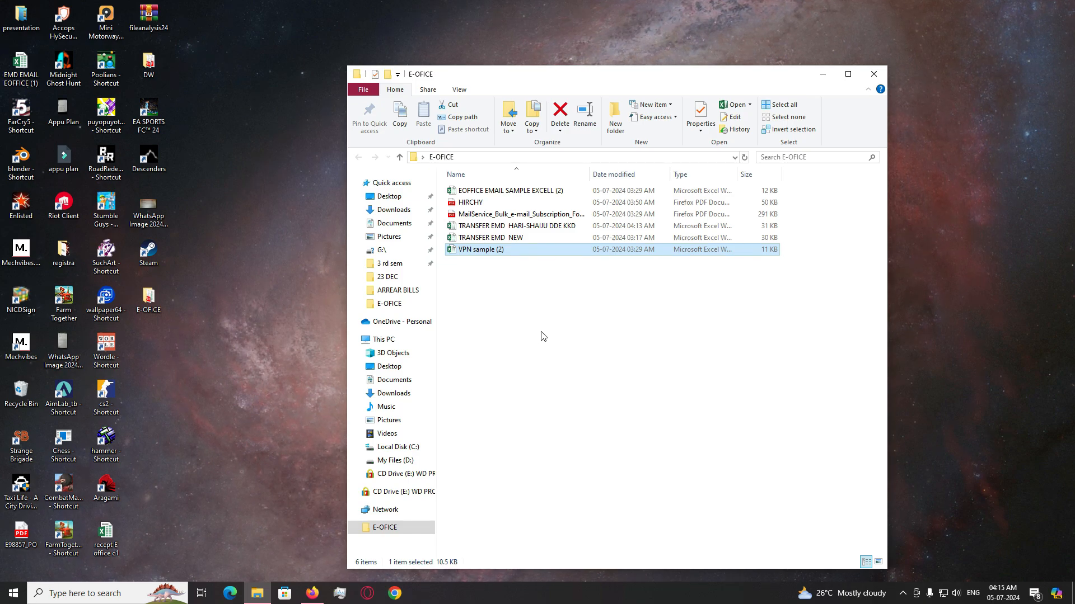
left_click(823, 73)
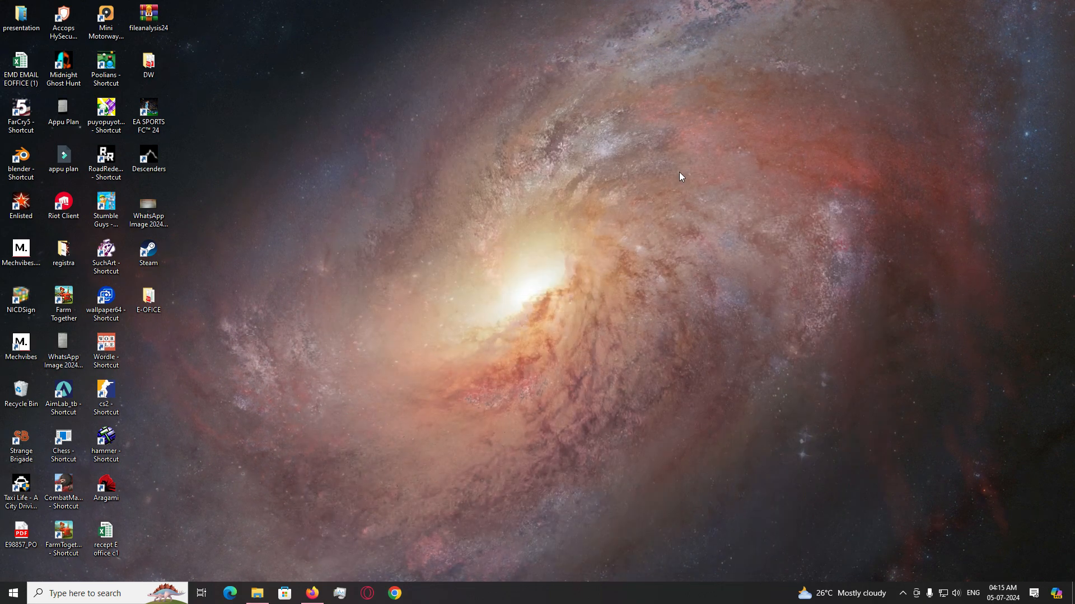